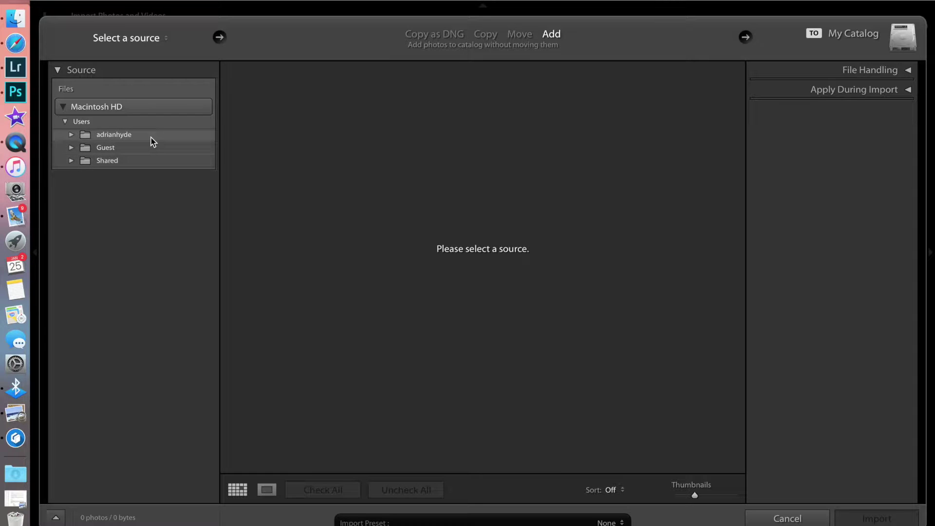
Import all photos from the 0-Original Cards folder of the 2017-01-02 Photo Munsinger client folder, adding them to the catalog without moving them
left_click(72, 136)
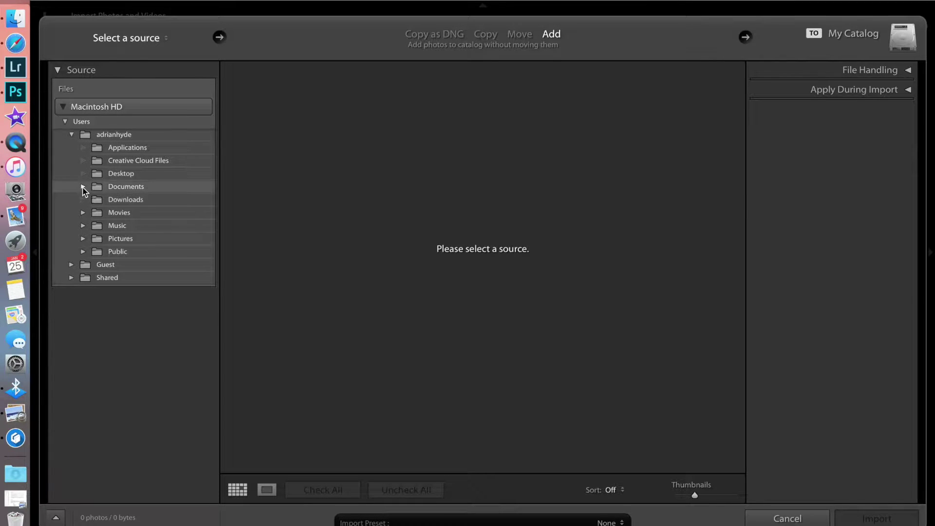
left_click(83, 187)
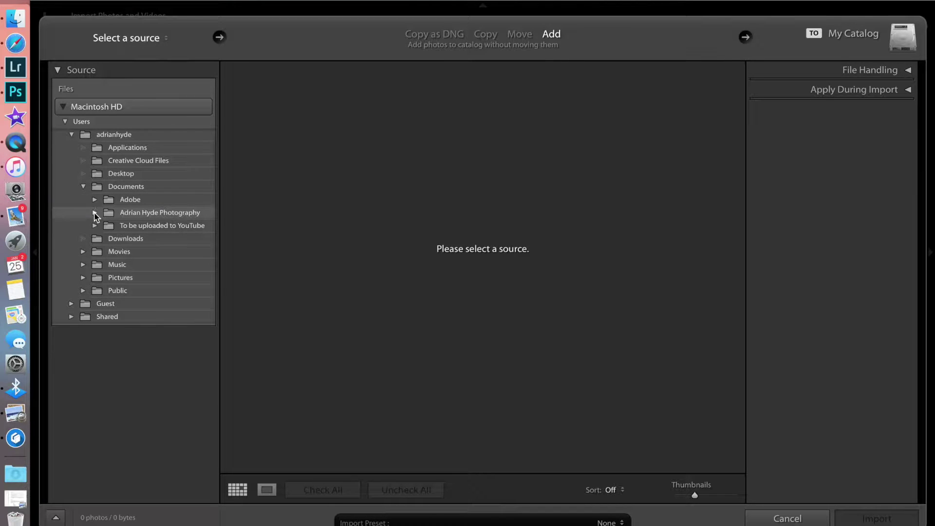
left_click(96, 212)
left_click(106, 226)
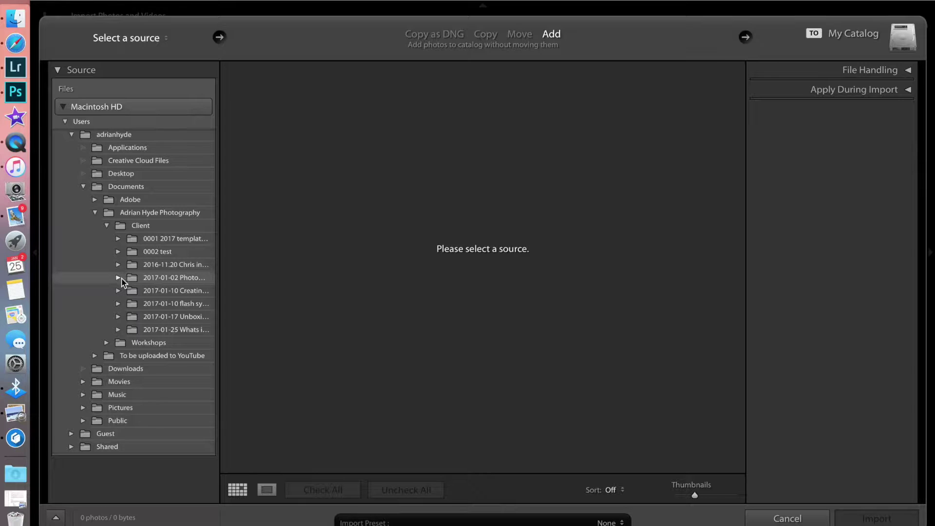
left_click(118, 278)
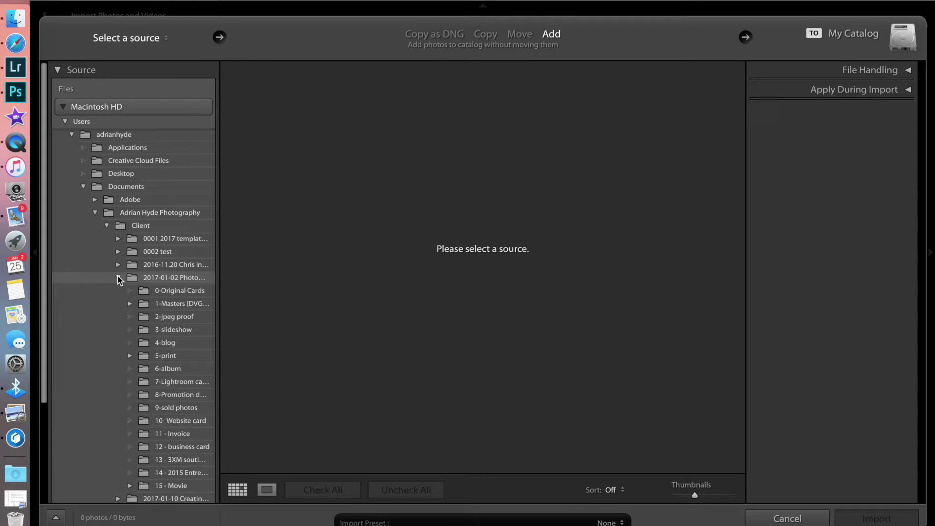
left_click(162, 291)
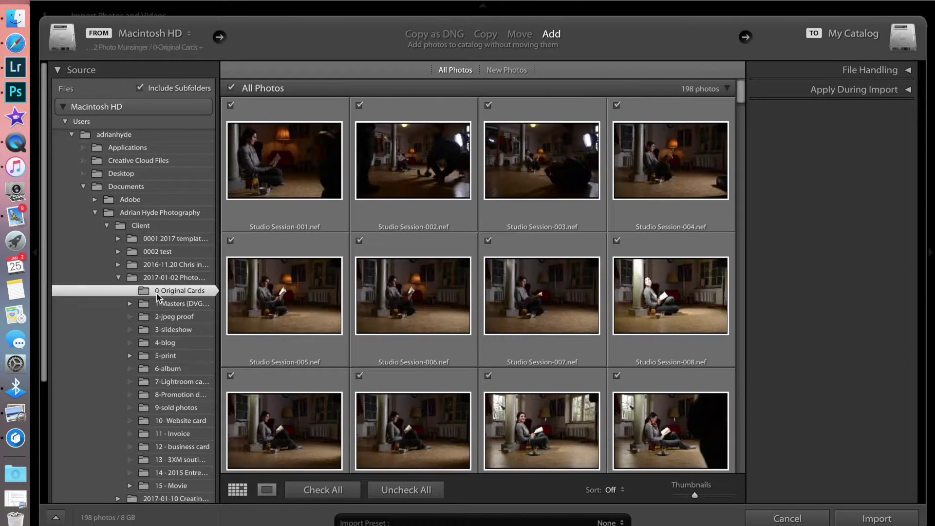
left_click(870, 519)
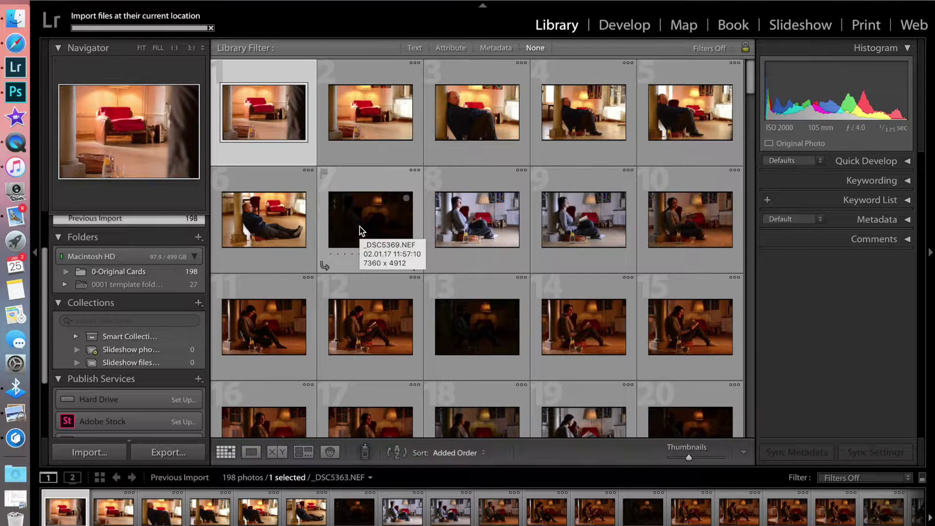
Rename all imported photos with the Custom Name - Sequence naming, using "2017-01-02 Photo Munsinger" as the custom text
key("super+a")
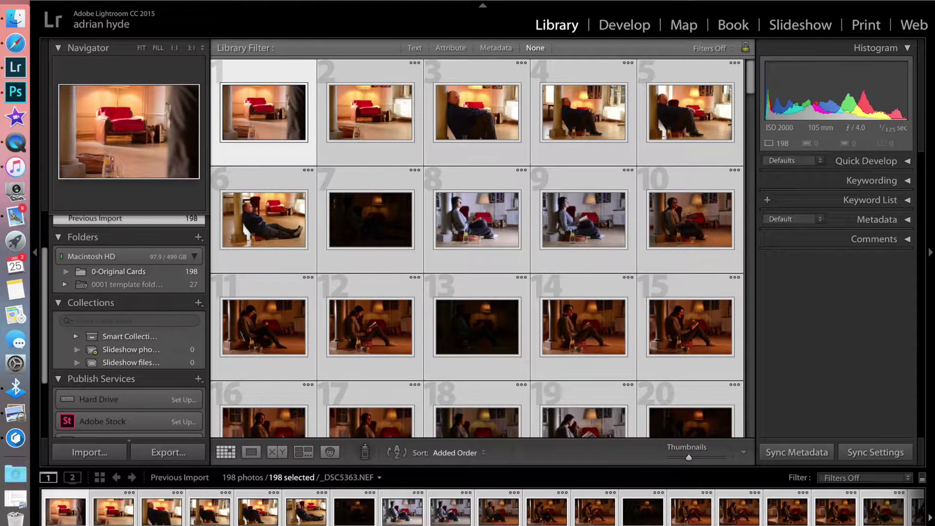
left_click(154, 2)
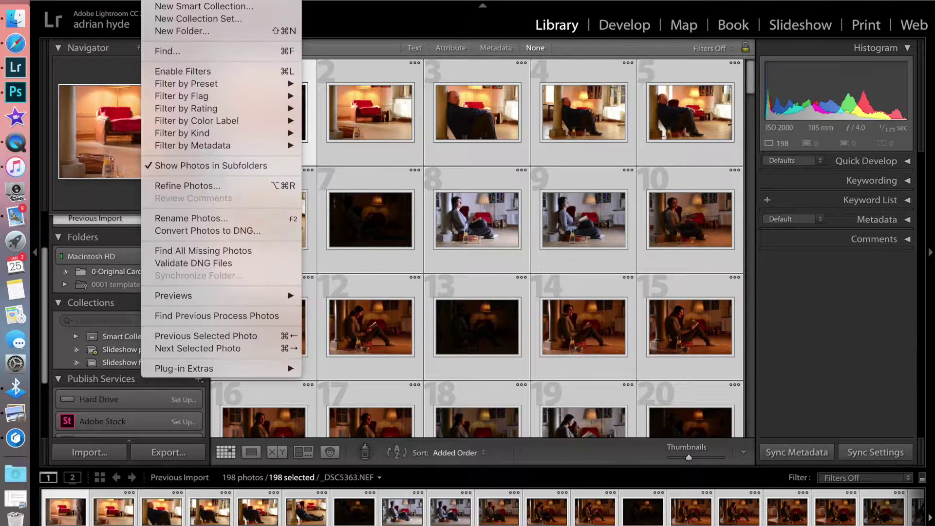
left_click(179, 219)
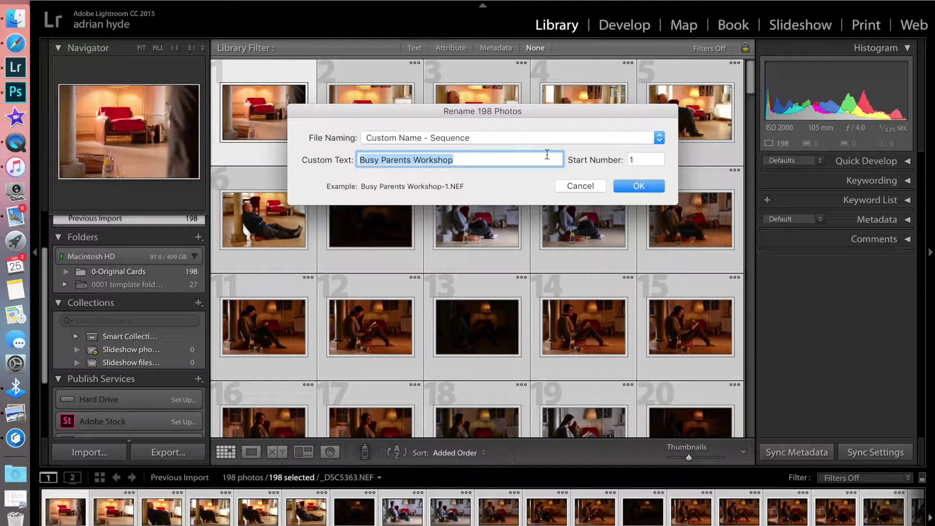
type("2017-01-02 Photo Munsinger")
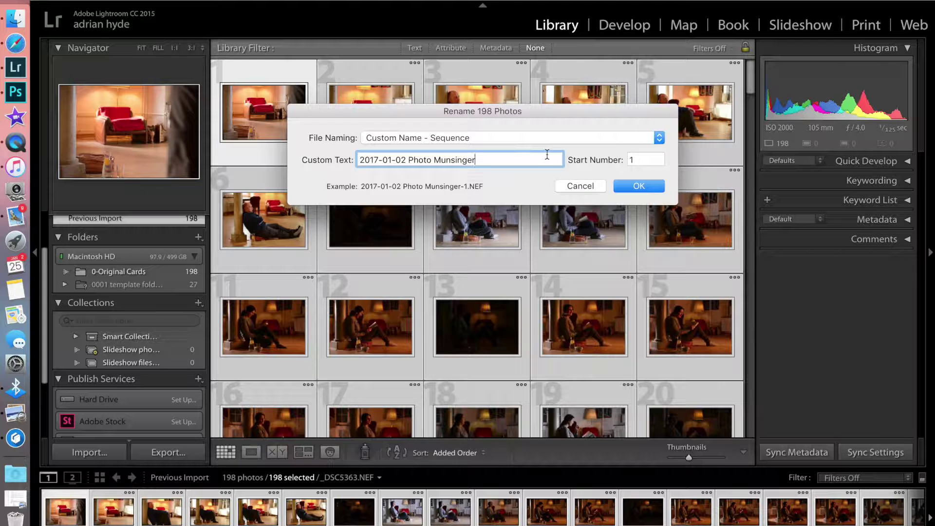
left_click(636, 187)
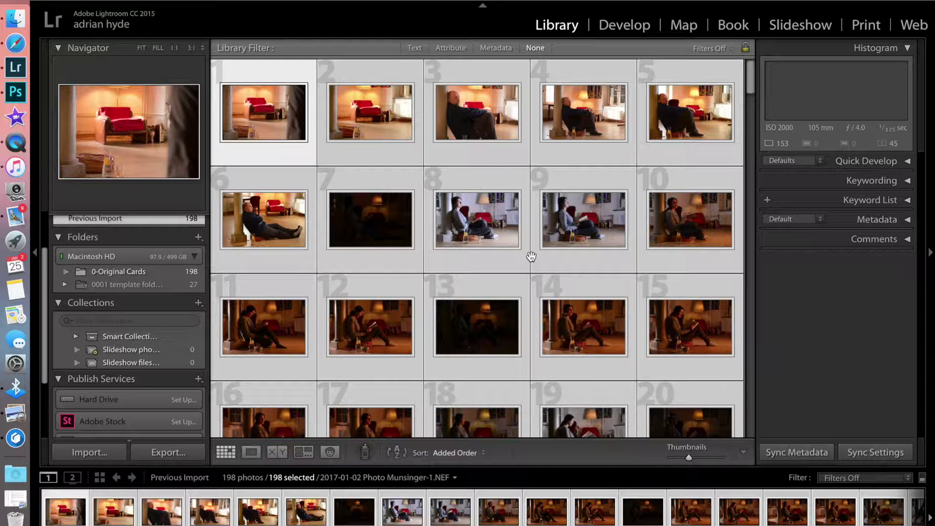
Flag all selected photos as rejected and open the first photo in Loupe view
key("x")
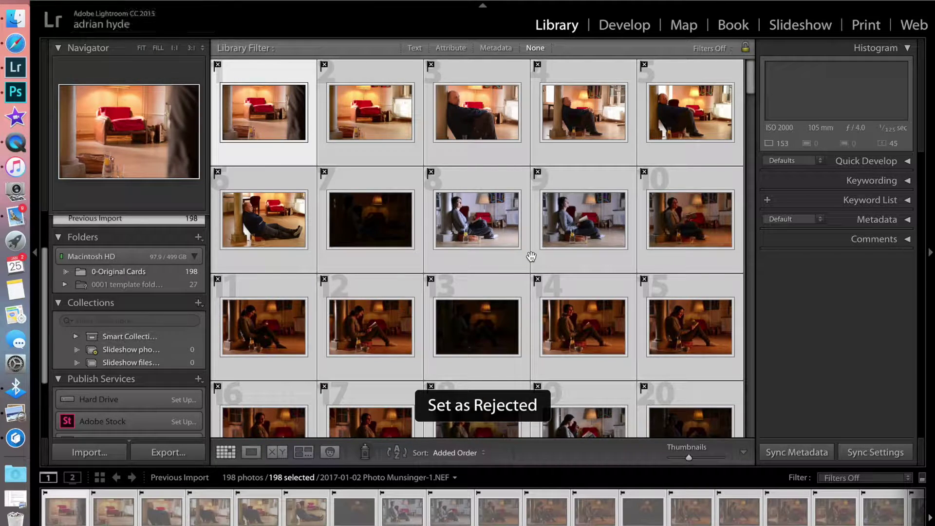
left_click(292, 161)
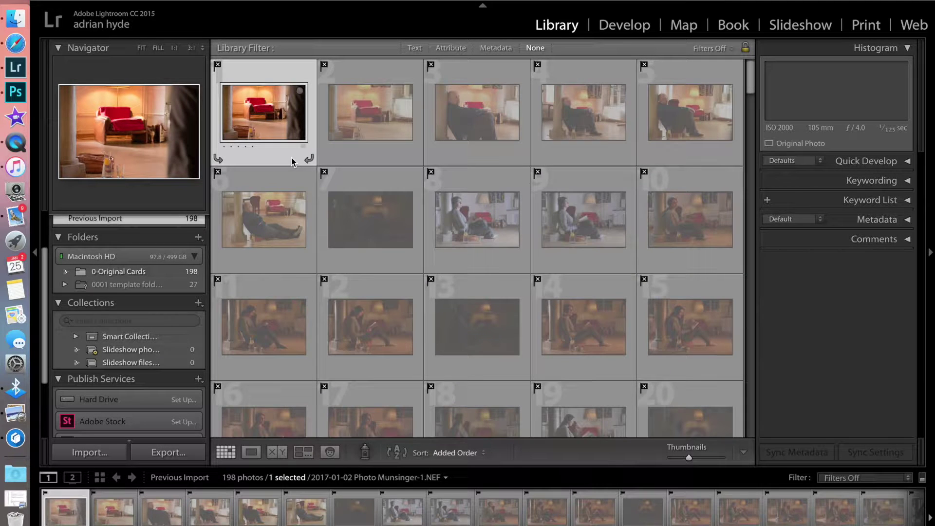
double_click(292, 162)
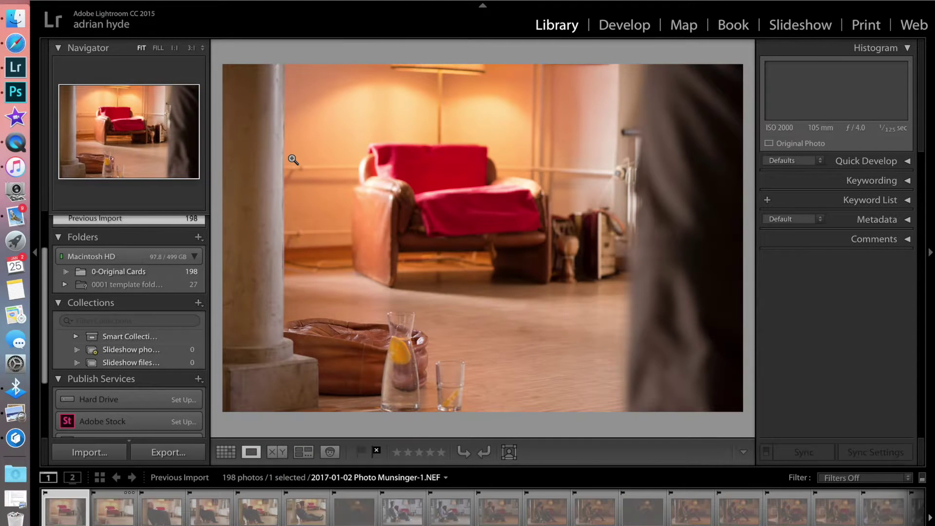
Examine the photos one by one in Loupe view from the first up to photo 66
key("Right")
key("Right")
key("Right")
key("Right")
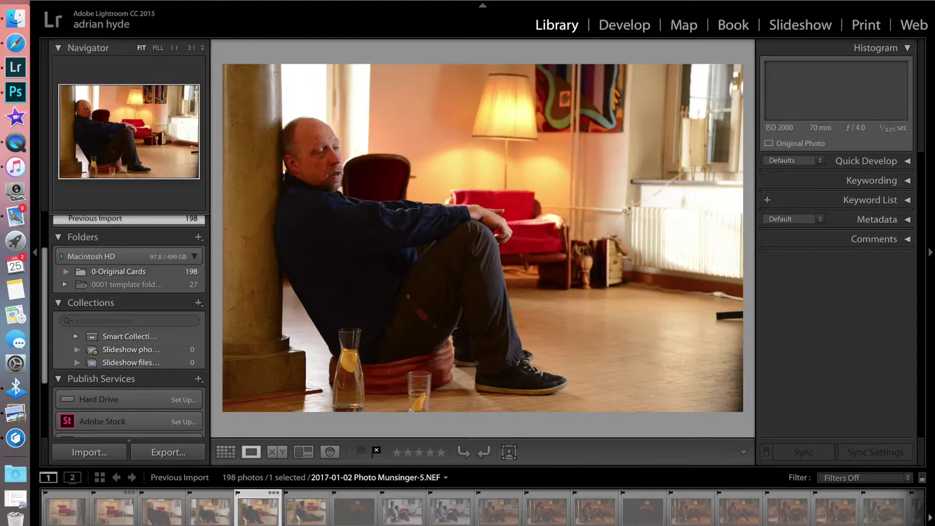
key("Right")
key("Right")
key("Right")
key("Right")
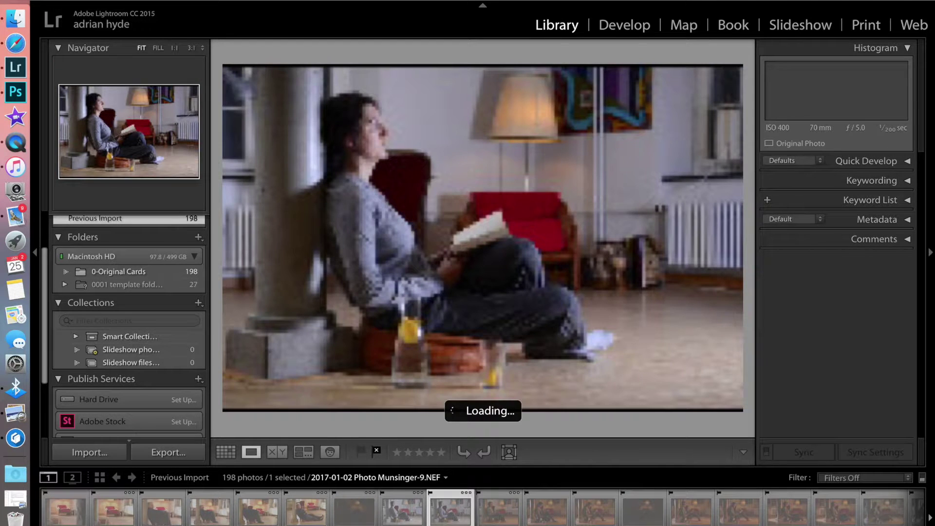
key("Right")
key("Right")
key("Right")
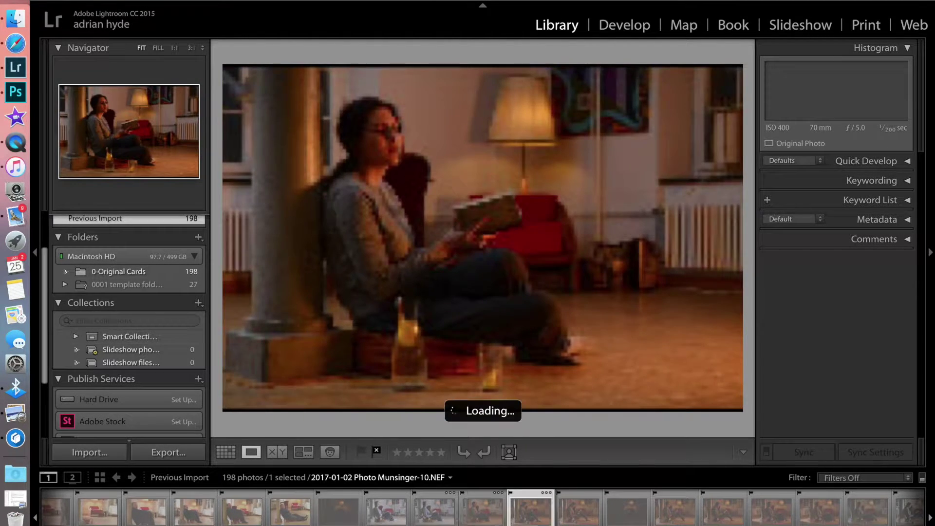
key("Right")
key("Right")
key("Right")
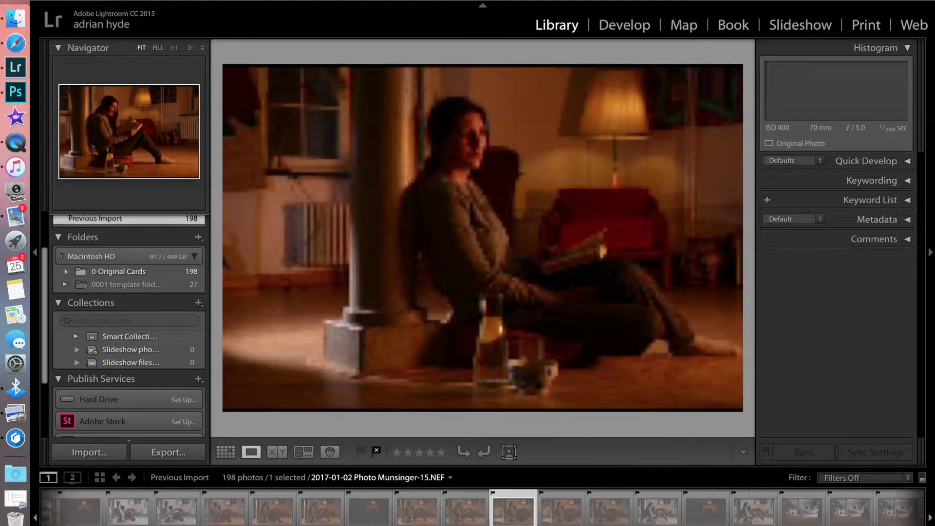
key("Right")
key("Right")
key("Right")
key("Right")
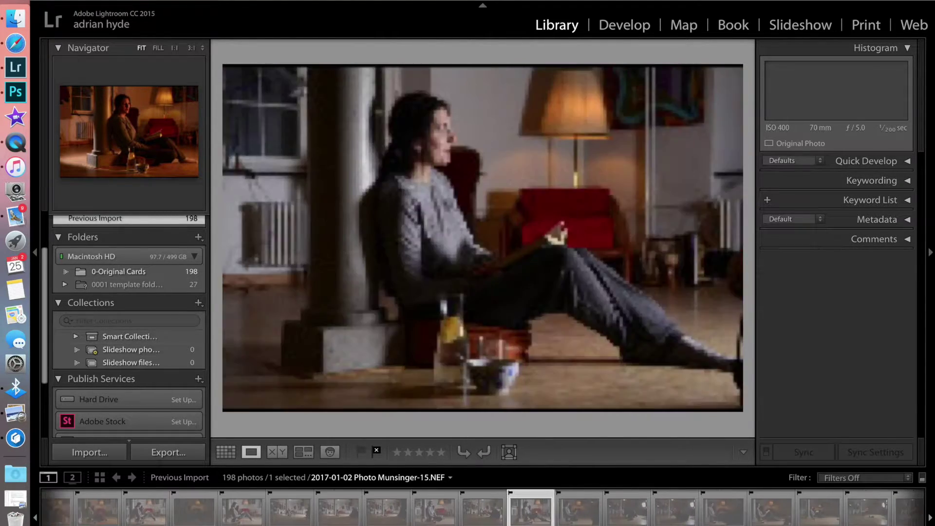
key("Right")
key("Right")
key("Right")
key("Right")
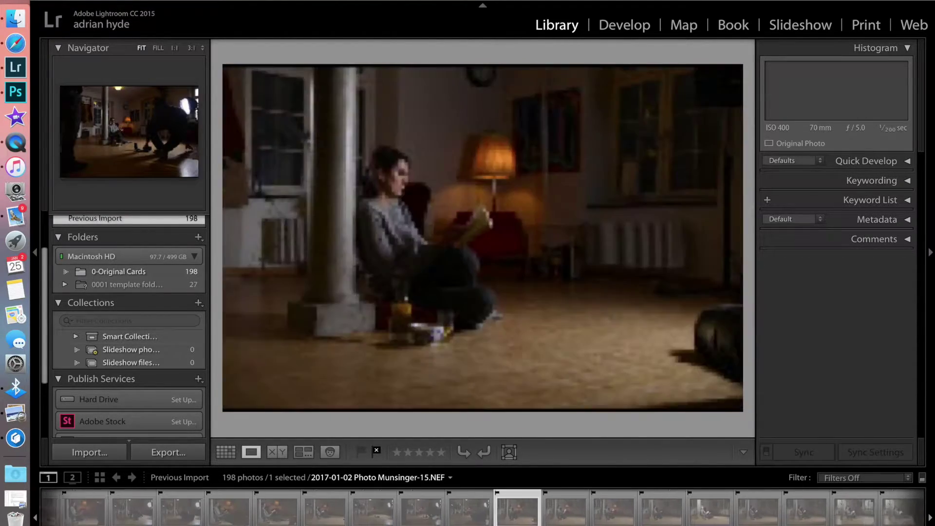
key("Right")
key("Right")
key("Right")
key("Right")
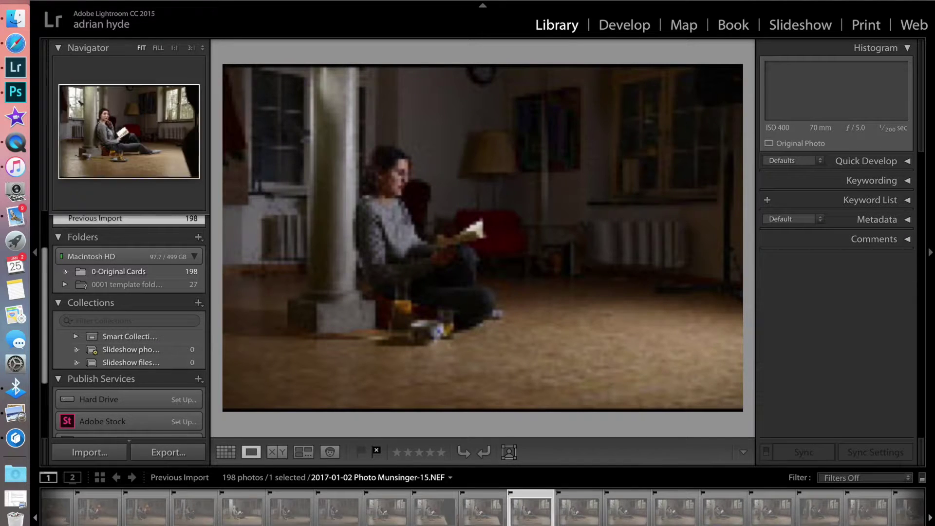
key("Right")
key("Right")
key("Right")
key("Right")
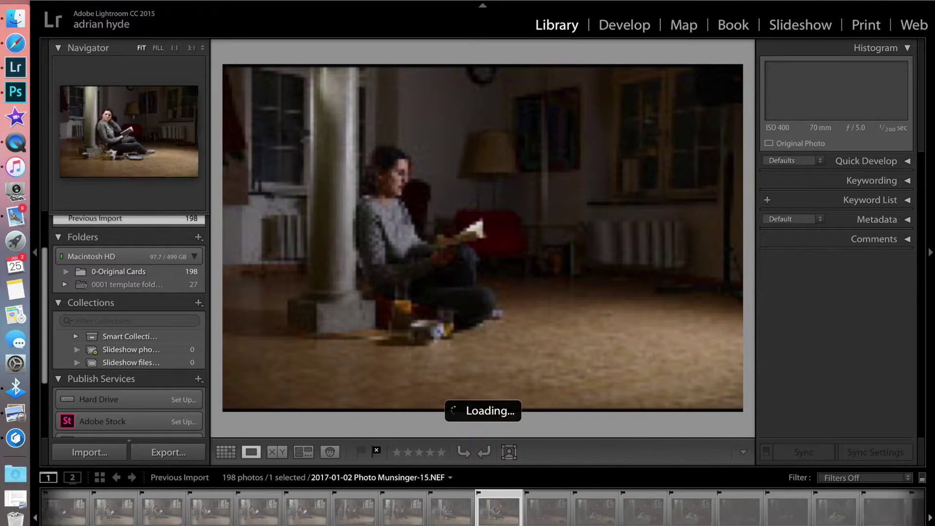
key("Right")
key("Right")
key("Right")
key("Right")
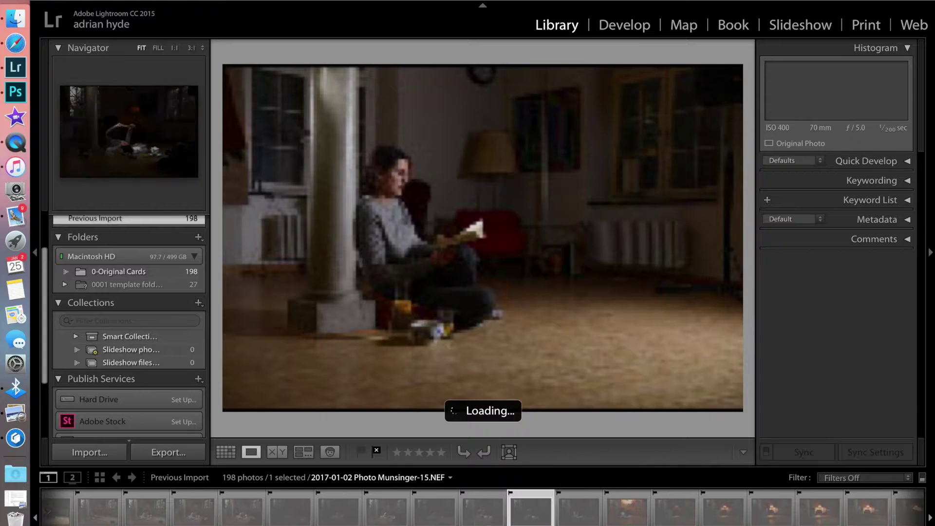
Look through the following photos row by row in Grid view, down to photo 118
key("g")
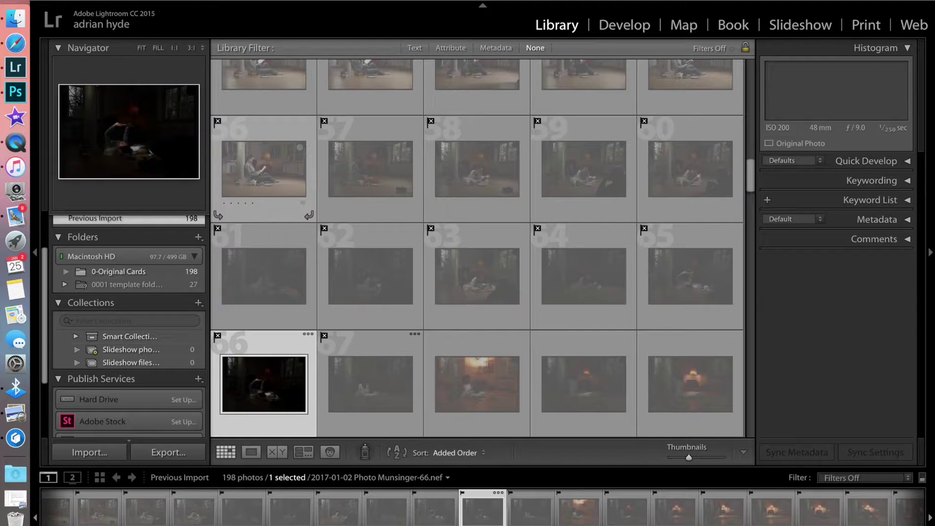
key("Down")
key("Down")
key("Down")
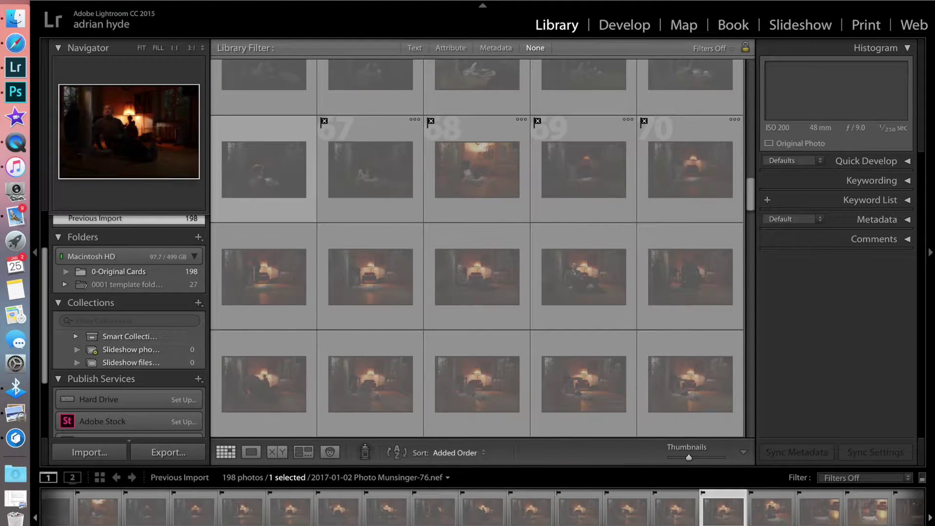
key("Down")
key("Down")
key("Down")
key("Down")
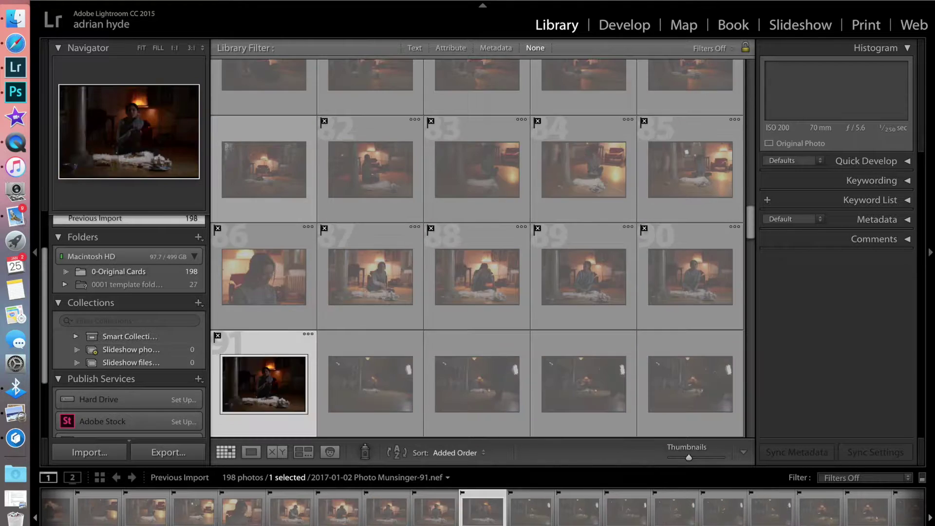
key("Down")
key("Down")
key("Down")
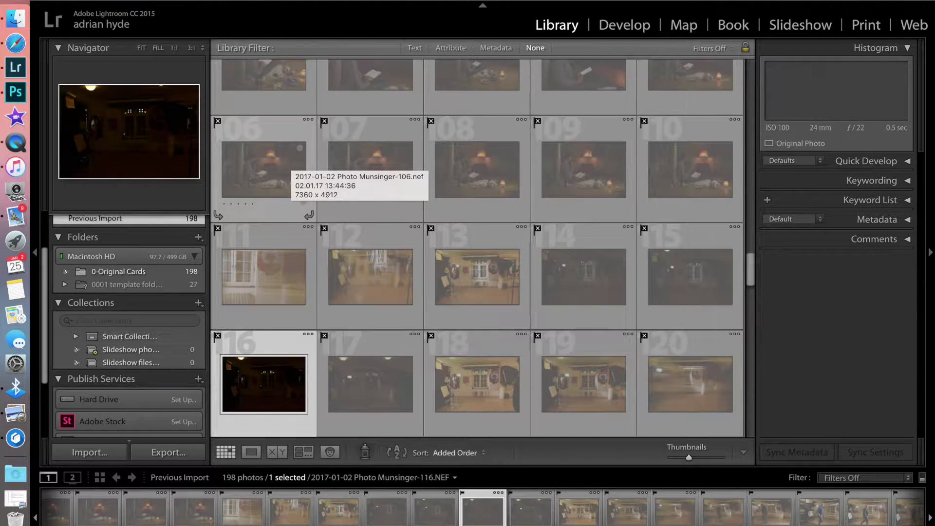
key("Right")
key("Right")
Examine photos 118 to 127 one by one in Loupe view, then return to Grid view
key("e")
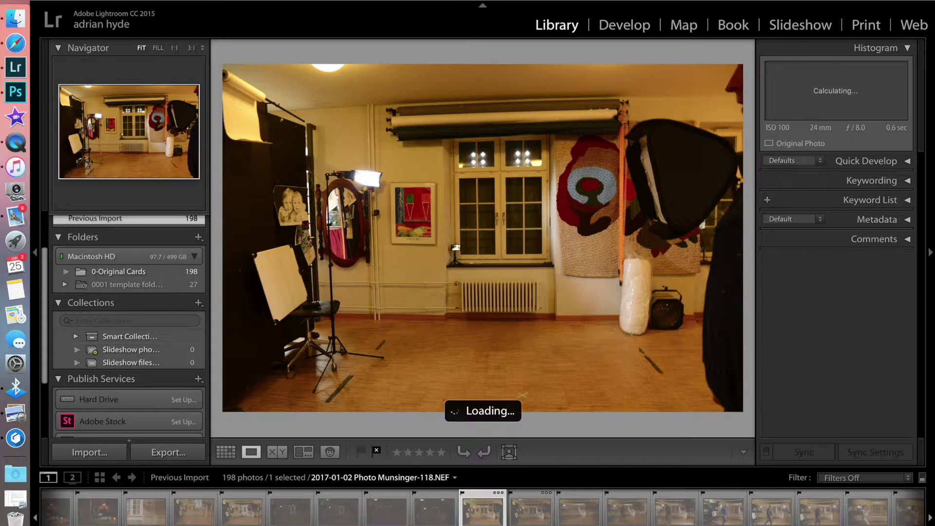
key("Right")
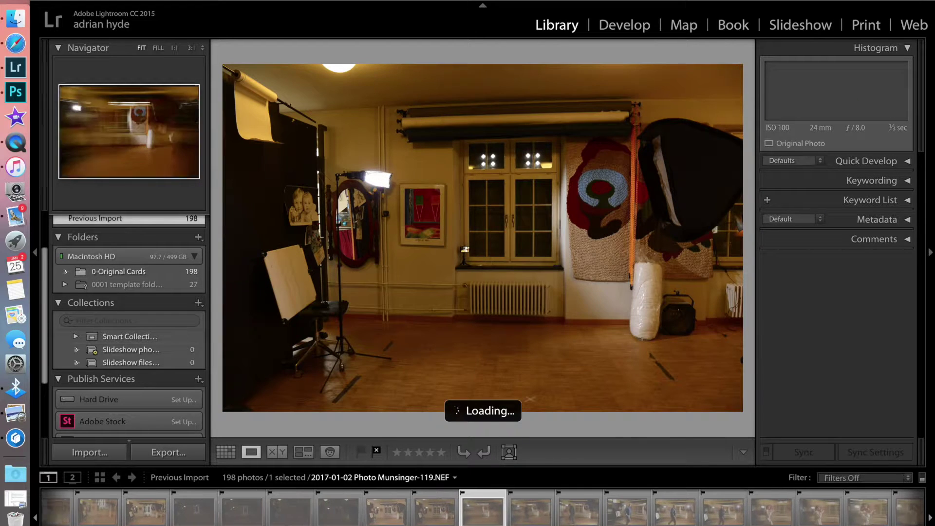
key("Right")
key("Right")
key("Right")
key("Right")
key("Right")
key("Right")
key("Right")
key("Right")
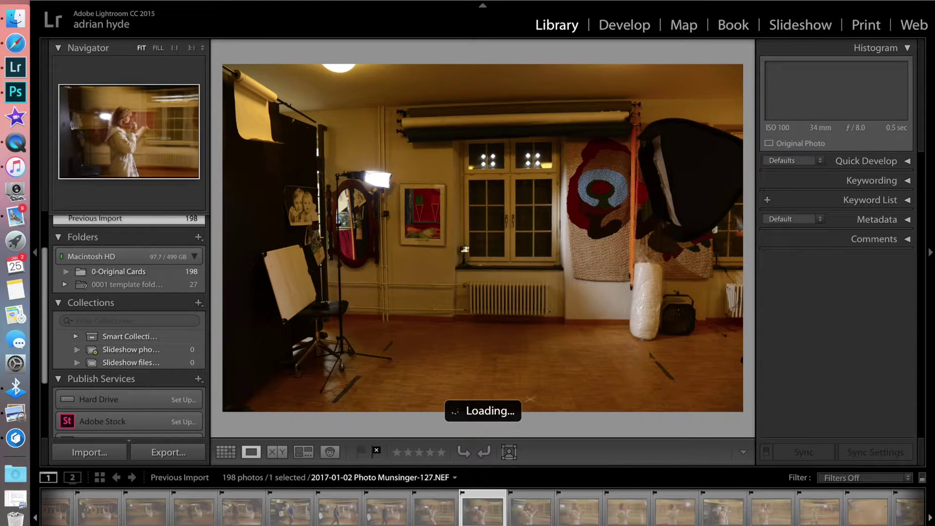
key("g")
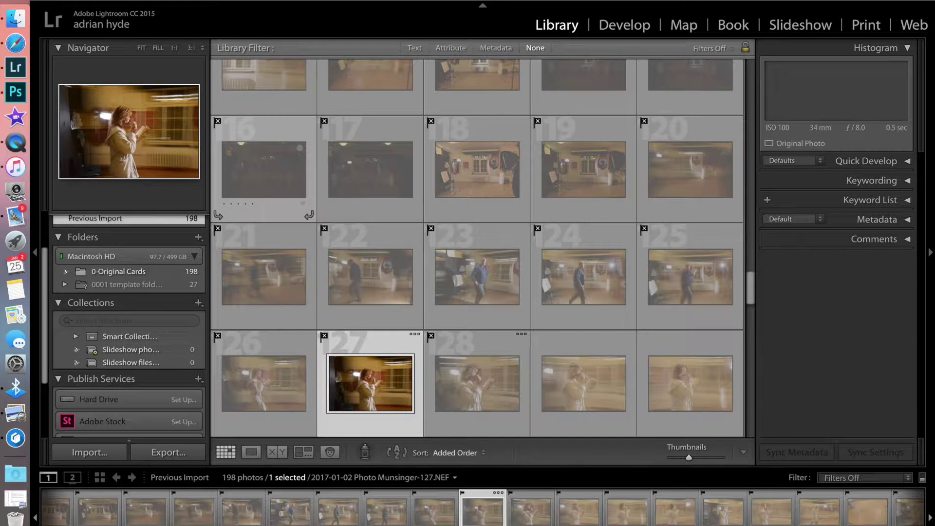
Flag photos 127 and 133 of the woman in the bathrobe as picks in Loupe view, passing over the others
key("e")
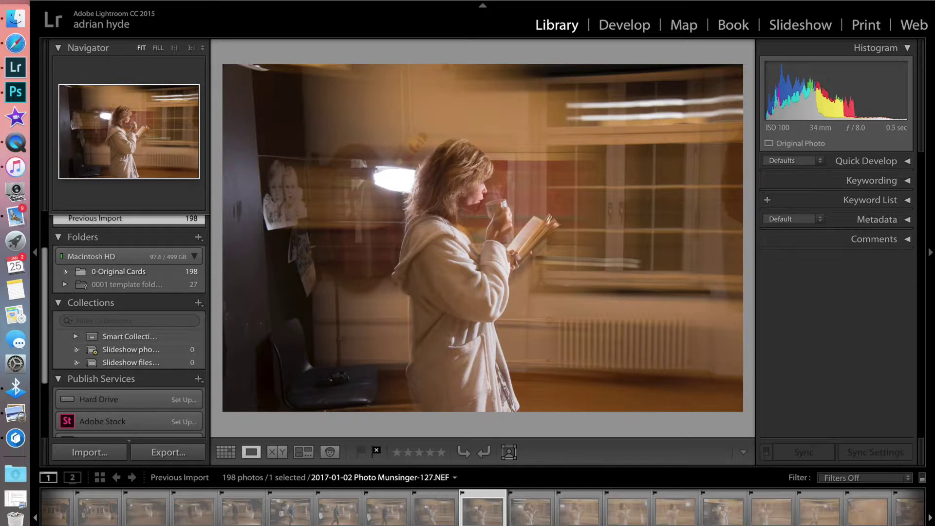
key("p")
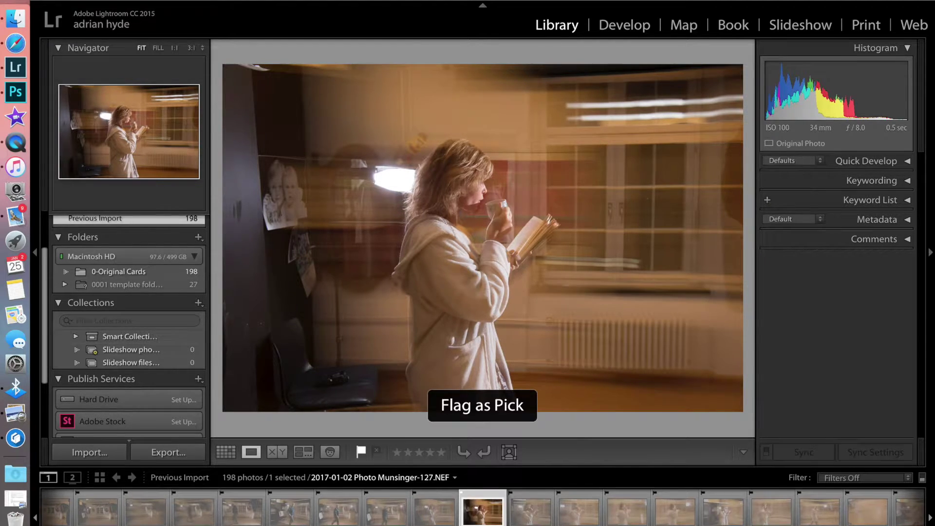
key("Right")
key("Right")
key("Right")
key("Right")
key("Right")
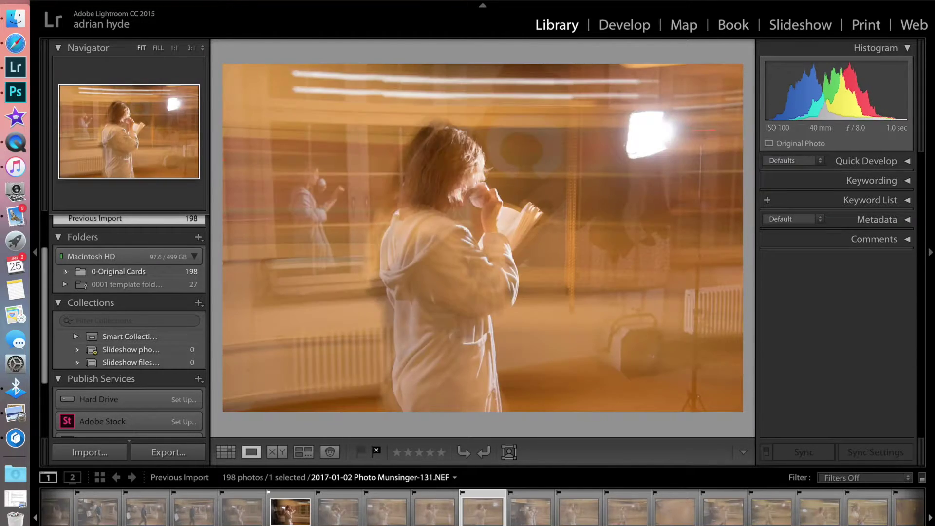
key("Right")
key("p")
key("Right")
key("Right")
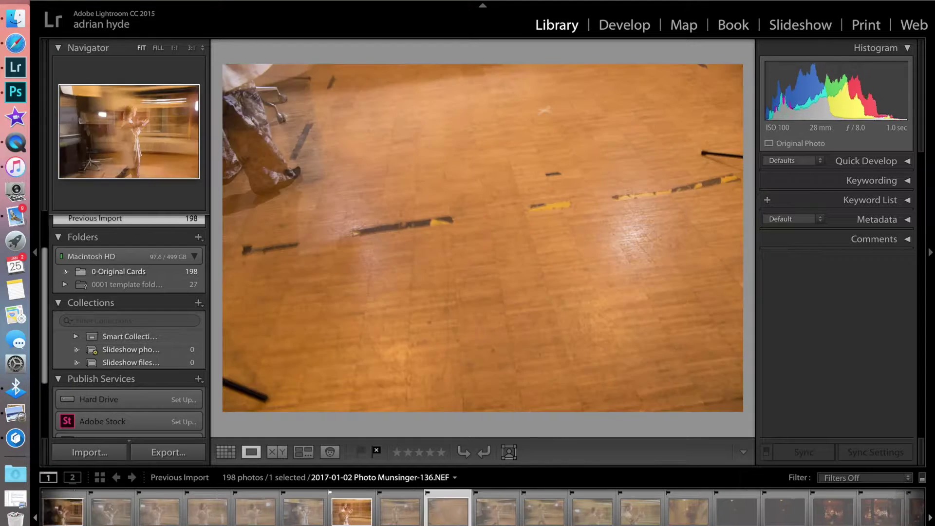
Flag photo 139, the close-up of the woman reading with a small figure behind her, as a pick
key("Right")
key("Right")
key("Right")
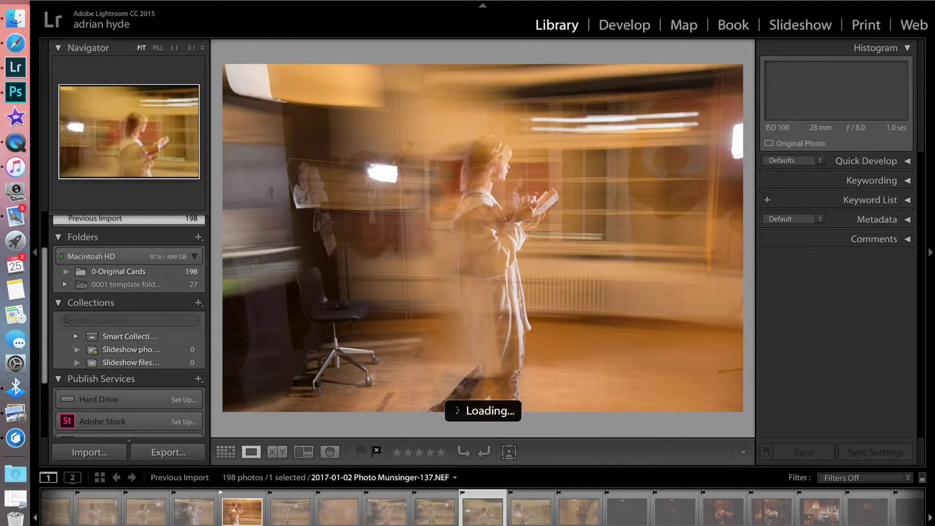
key("Right")
key("Right")
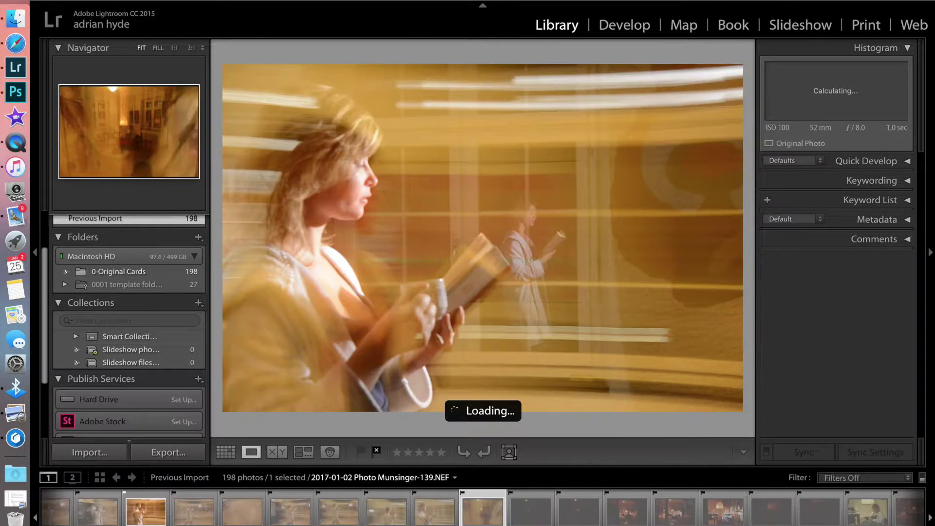
key("Left")
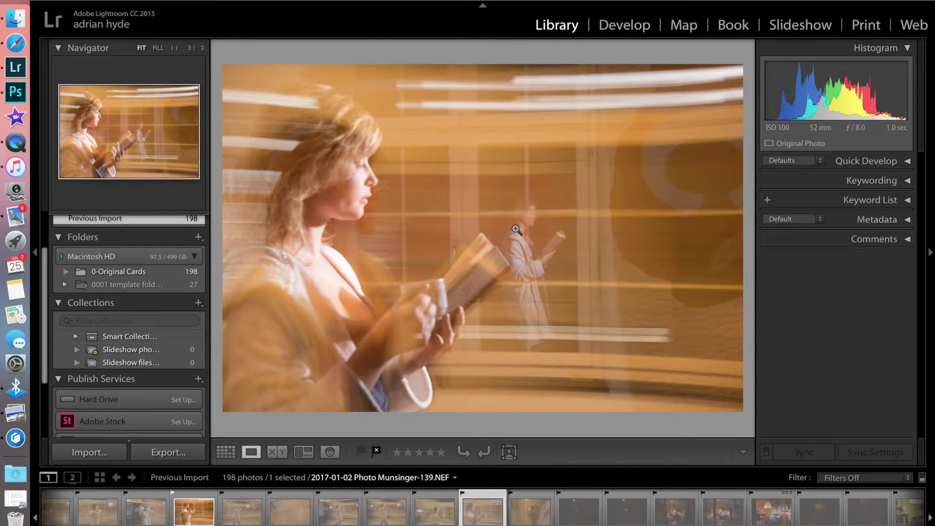
key("p")
Compare photo 133 with photo 139, looking through the photos between them, and keep both flagged as picks
key("Left")
key("Left")
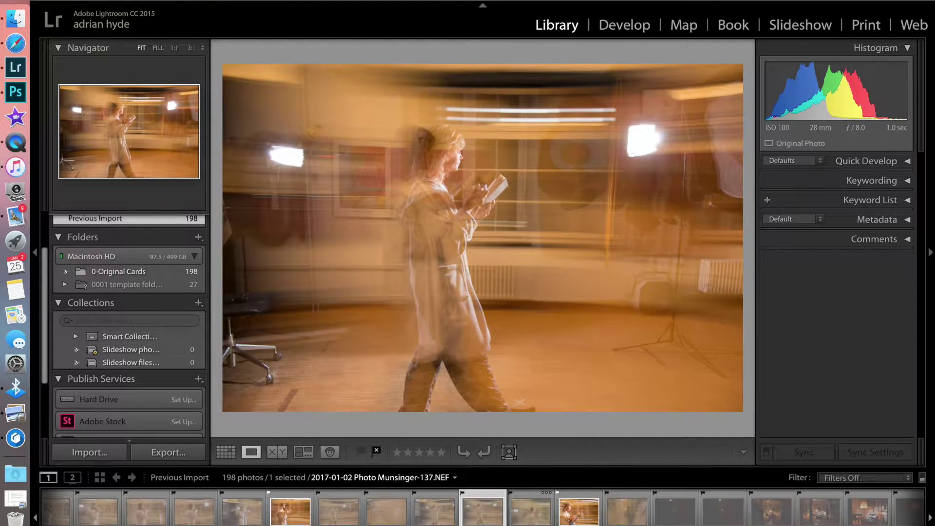
key("Left")
key("Left")
key("Left")
key("Left")
key("Left")
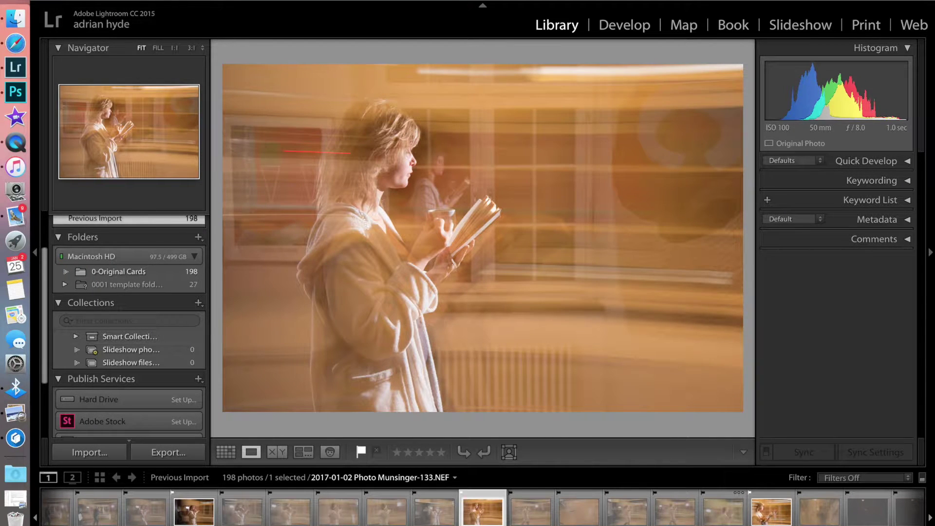
key("p")
key("p")
key("Right")
key("Right")
key("Right")
key("Right")
key("Right")
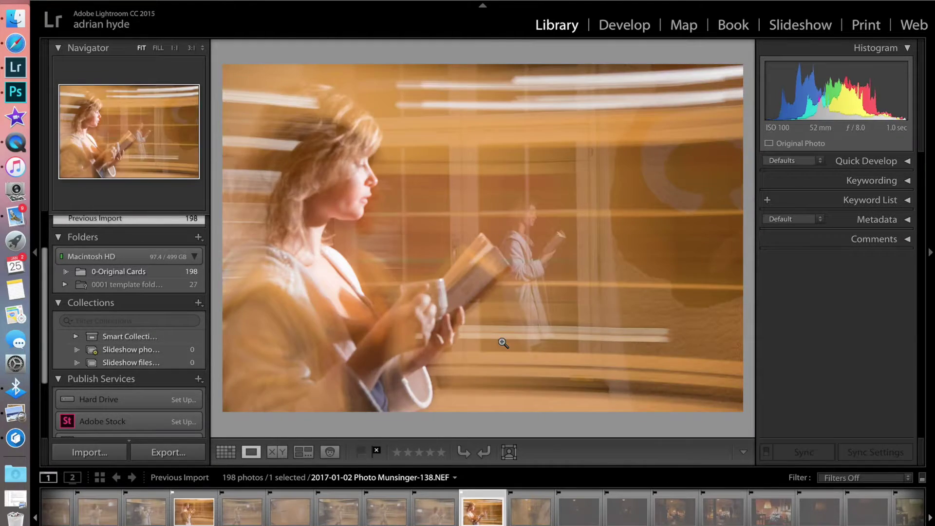
Pass over the dark room photos and flag photo 144, with the man standing by the seated woman, as a pick
key("Right")
key("Right")
key("Right")
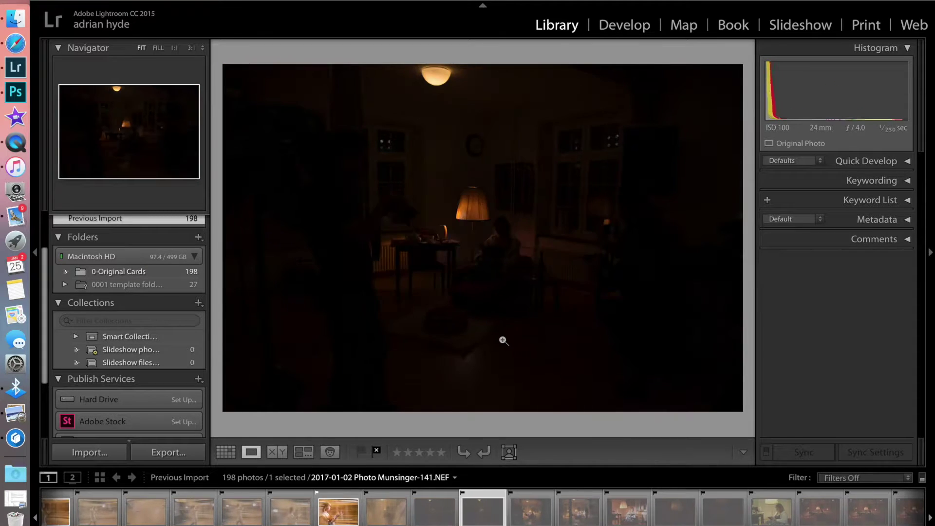
key("Right")
key("Right")
key("Right")
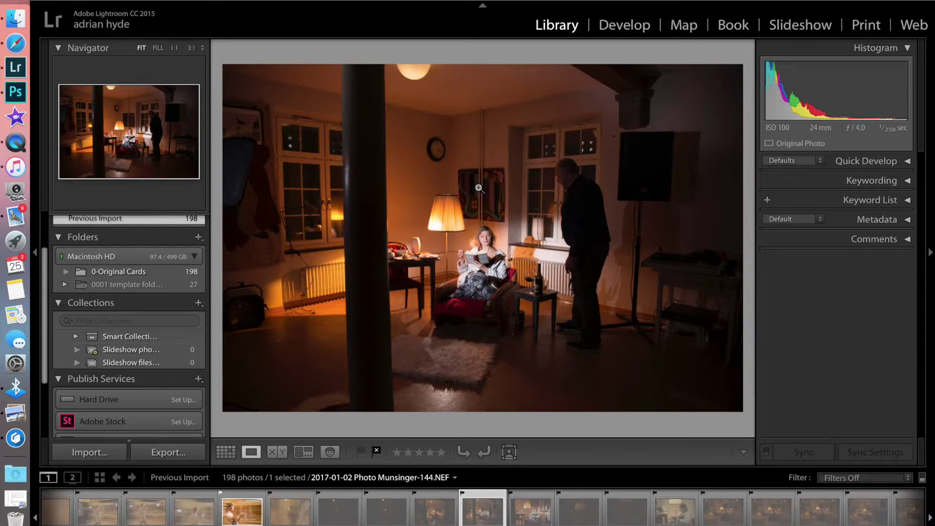
key("p")
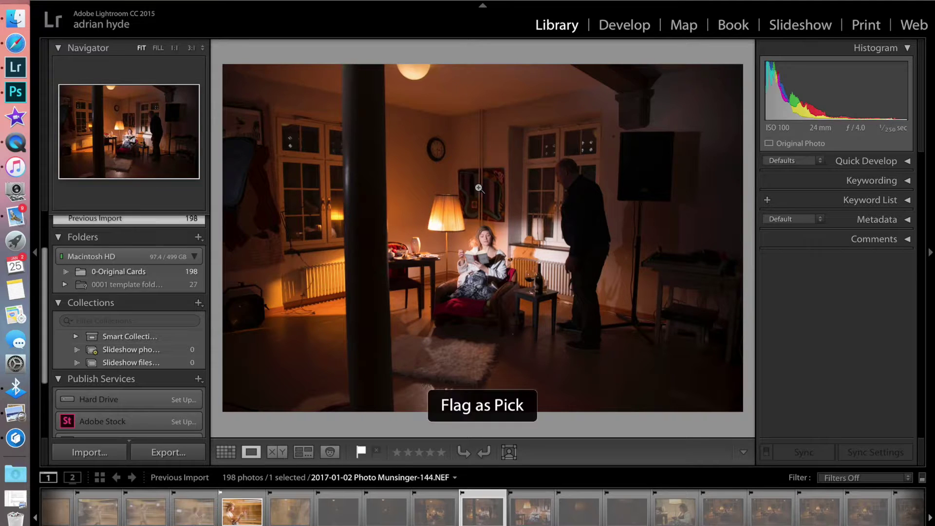
Compare the next lamp-lit room photos and flag photo 151 as a pick
key("Right")
key("Right")
key("Right")
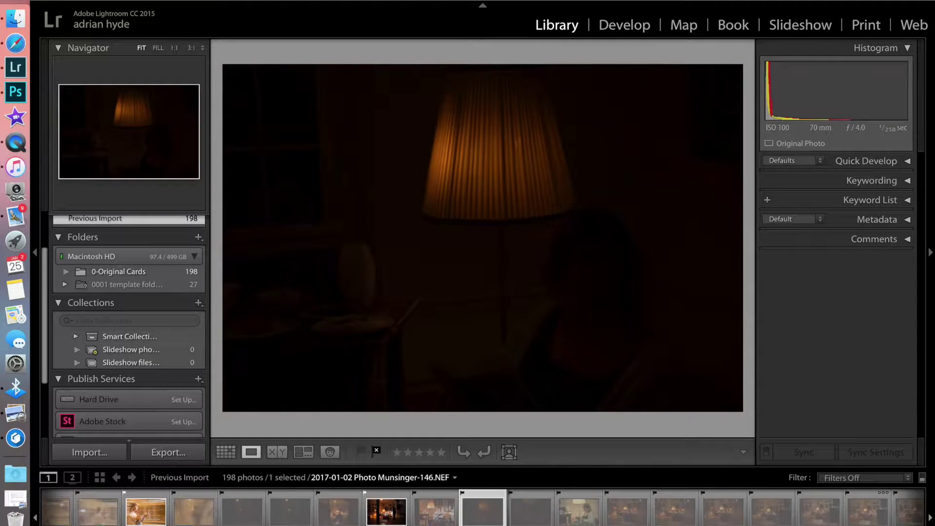
key("Right")
key("Right")
key("Right")
key("Right")
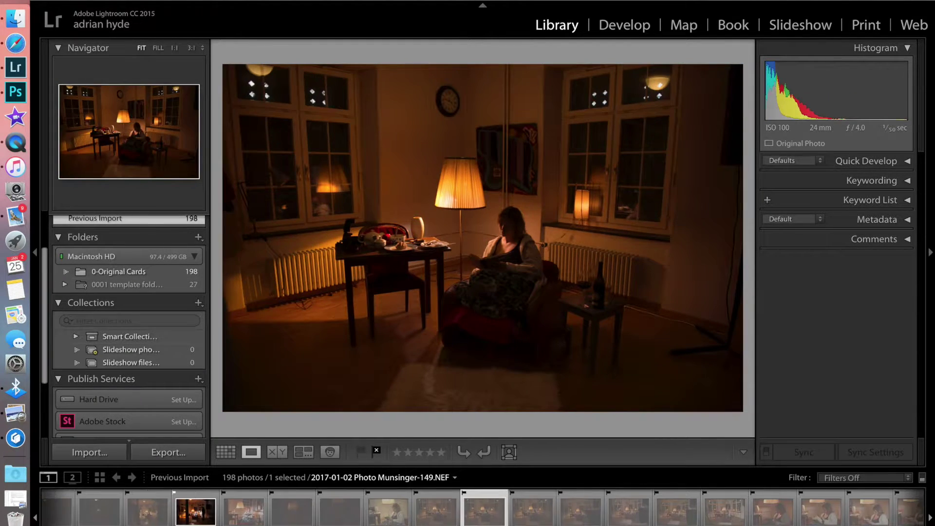
key("Left")
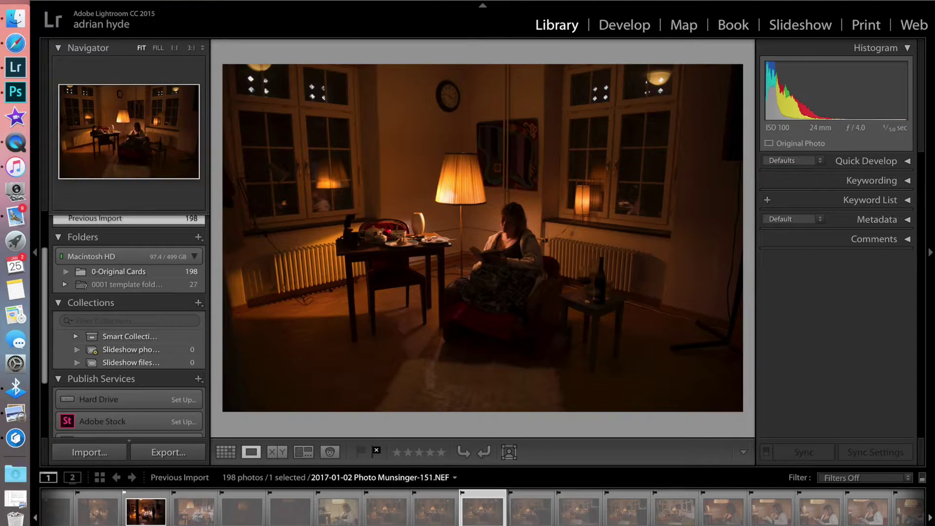
key("p")
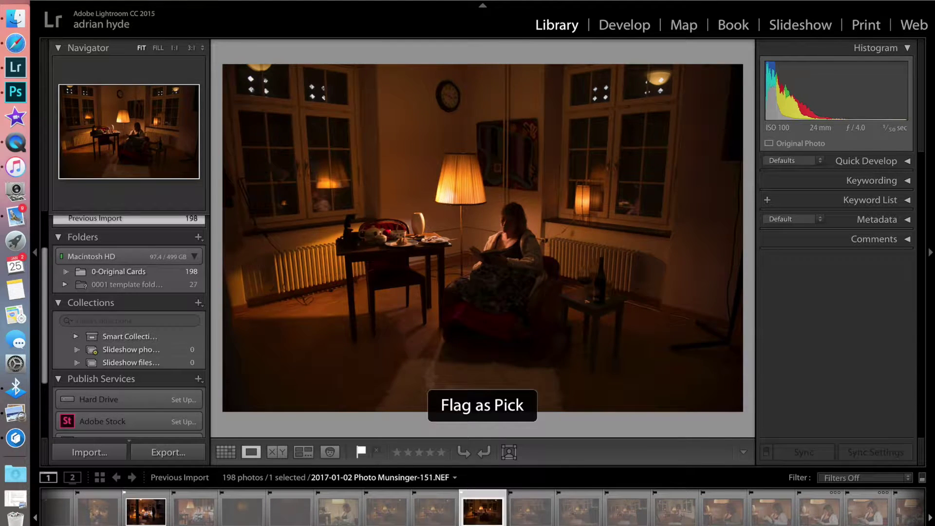
Flag photo 155, the wide shot of the woman reading in the armchair, as a pick
key("Right")
key("Right")
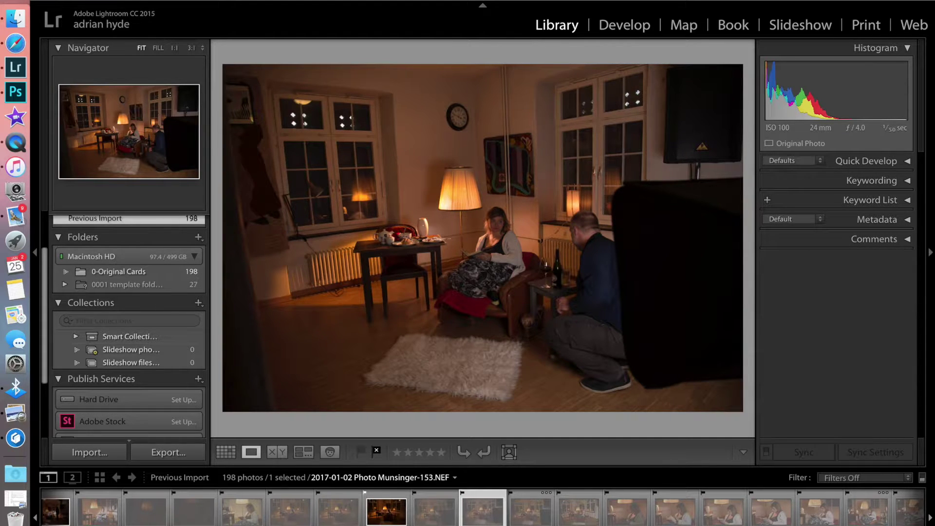
key("Right")
key("Right")
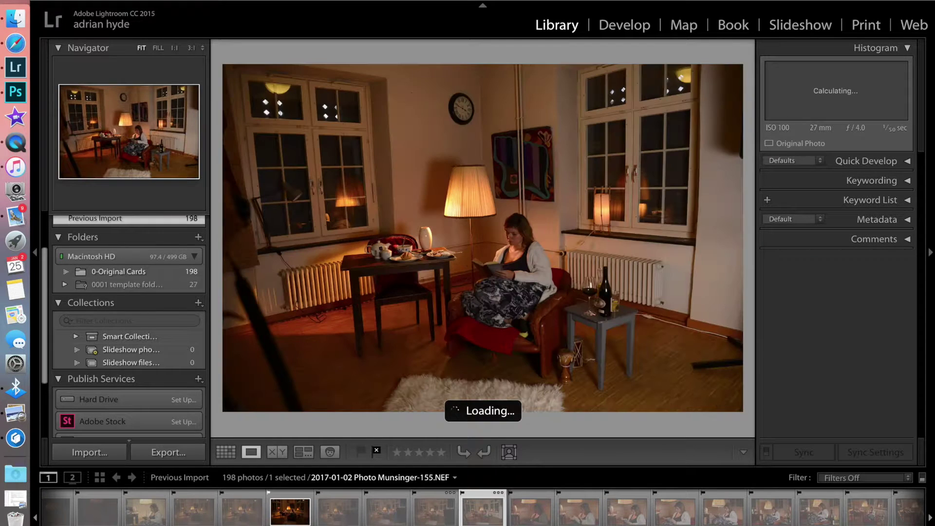
key("p")
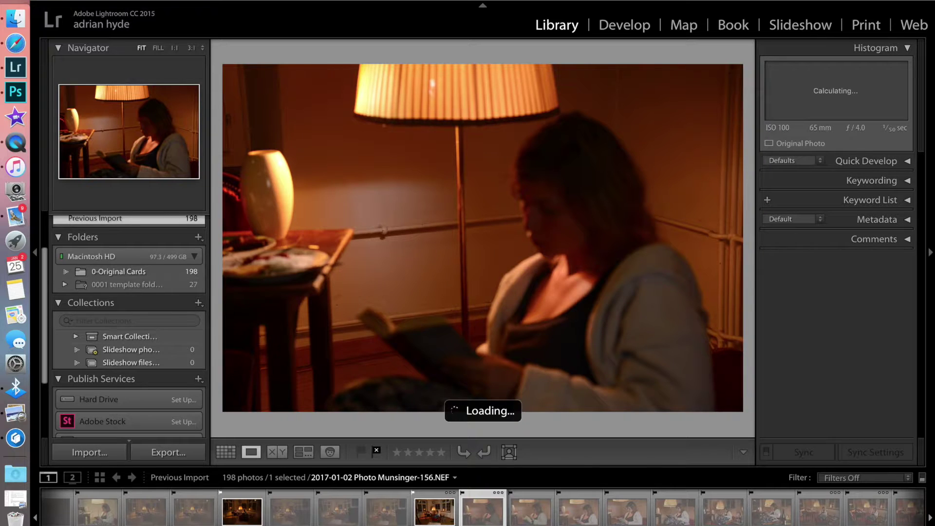
Pass over the blurred close-ups and flag photos 159 and 160 of the woman reading under the lamp as picks
key("Right")
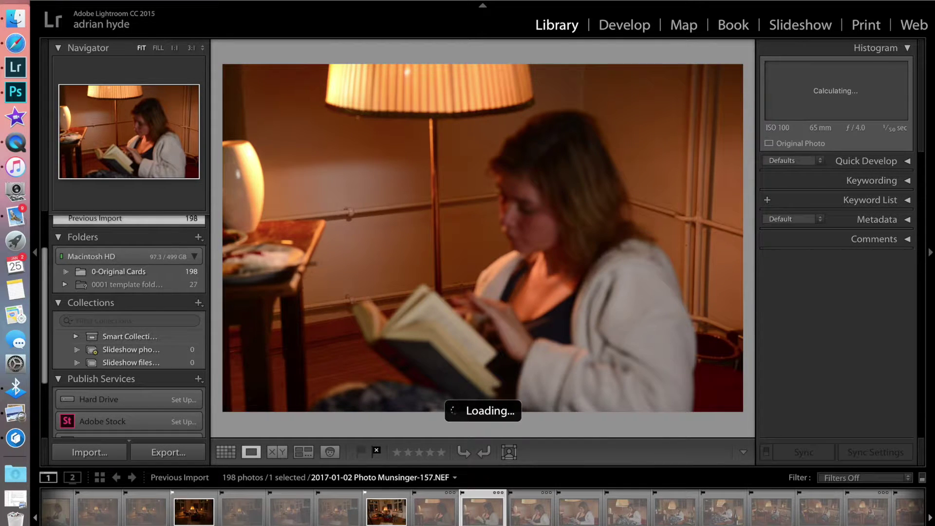
key("Right")
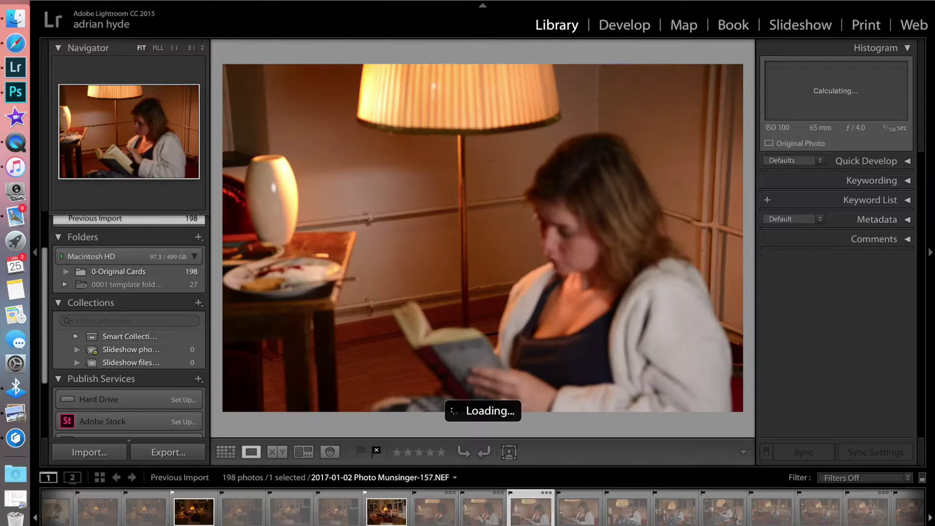
key("Right")
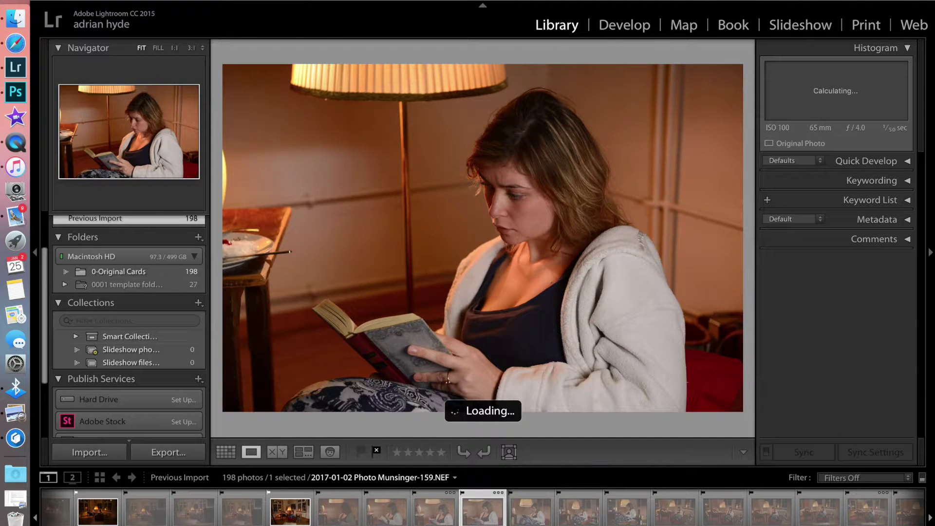
key("p")
key("Right")
key("Right")
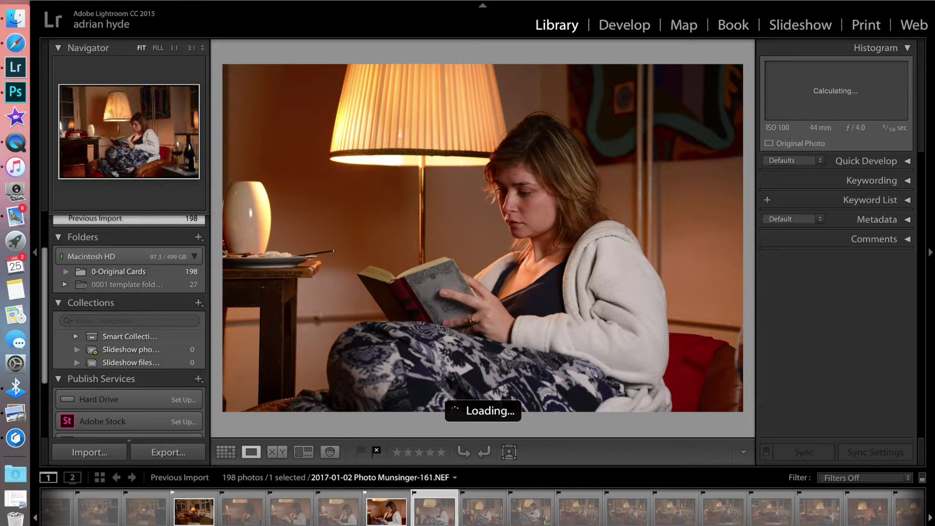
key("p")
Set photo 159 back to rejected and leave photo 161 rejected as well
key("Left")
key("Left")
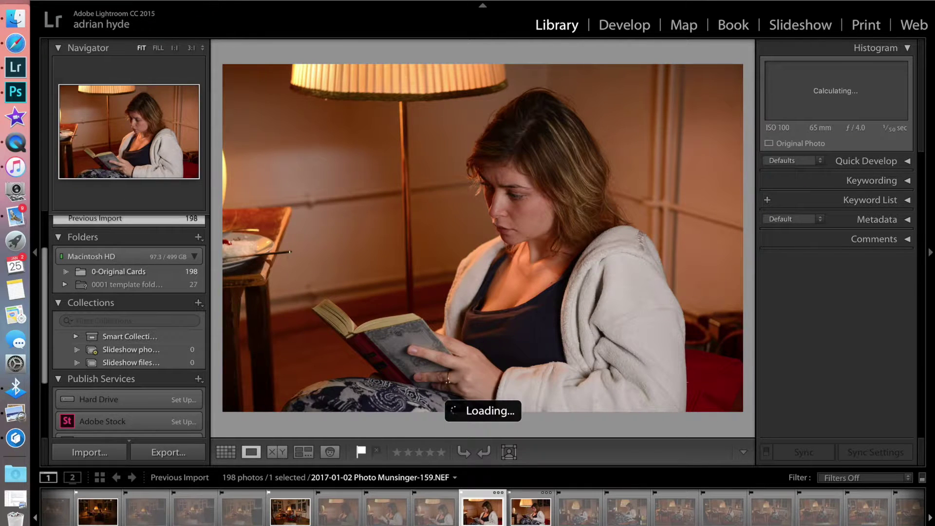
key("x")
key("Right")
key("Right")
key("x")
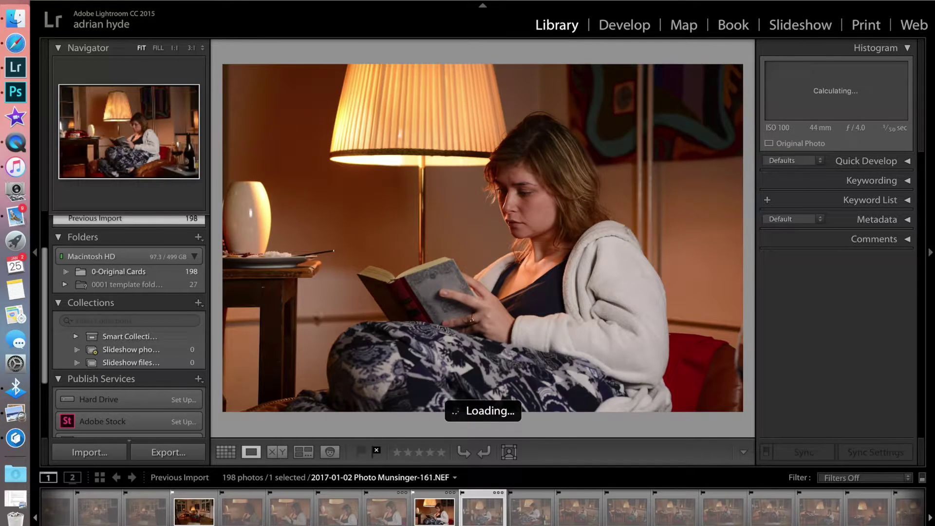
Compare photos 162 and 163 with photo 160 and flag photo 160 as the pick
key("Right")
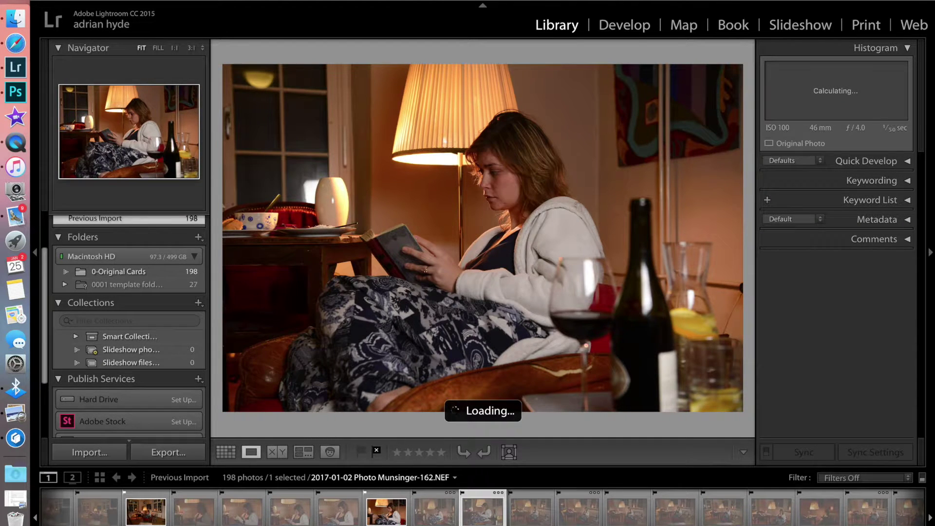
key("Right")
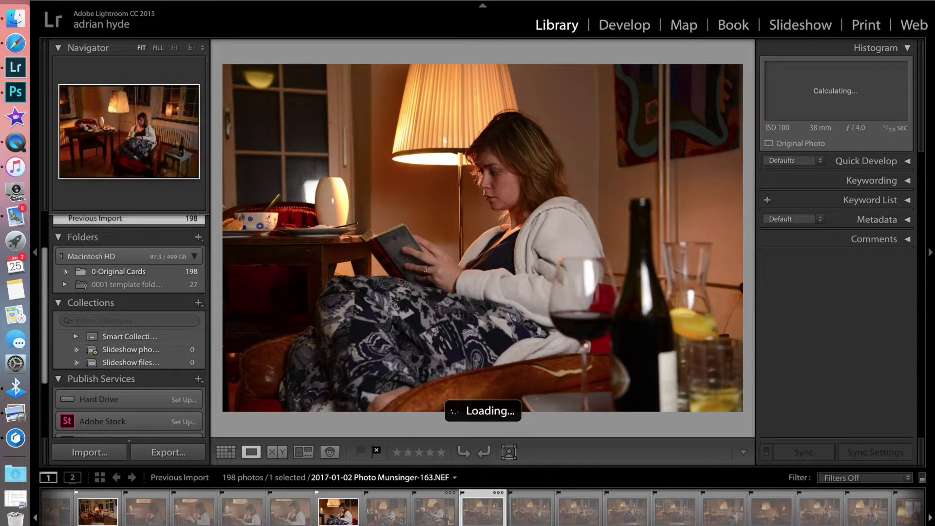
key("Left")
key("Left")
key("Left")
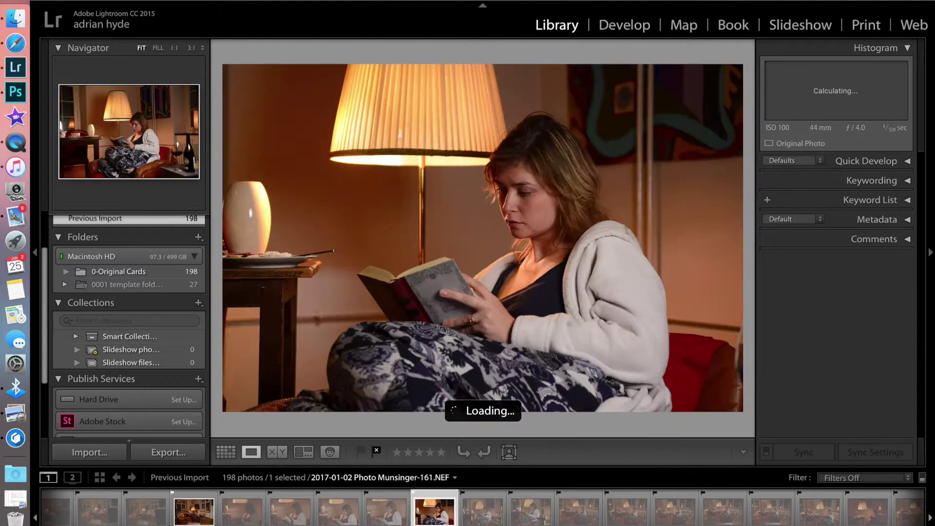
key("p")
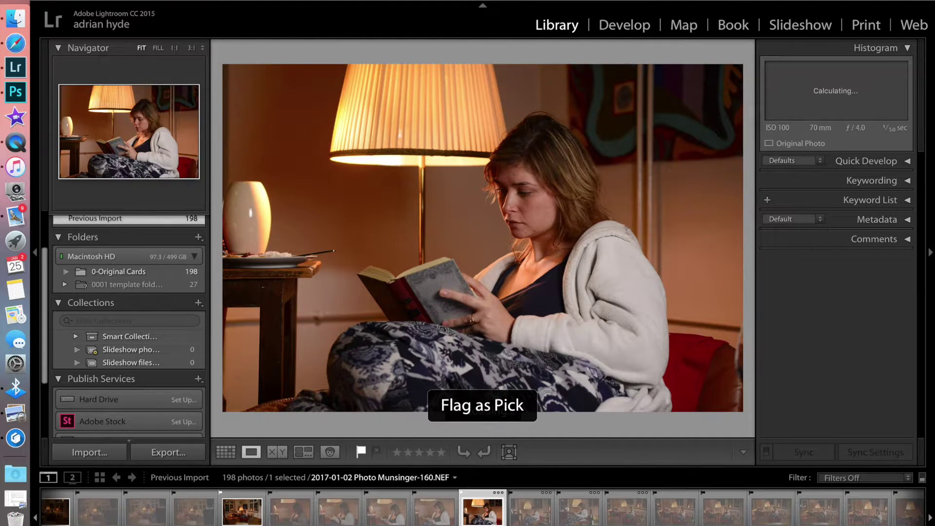
key("1")
Pass over the following armchair photos and flag photo 168, the woman drinking while holding her book, as a pick
key("Right")
key("Right")
key("Right")
key("Right")
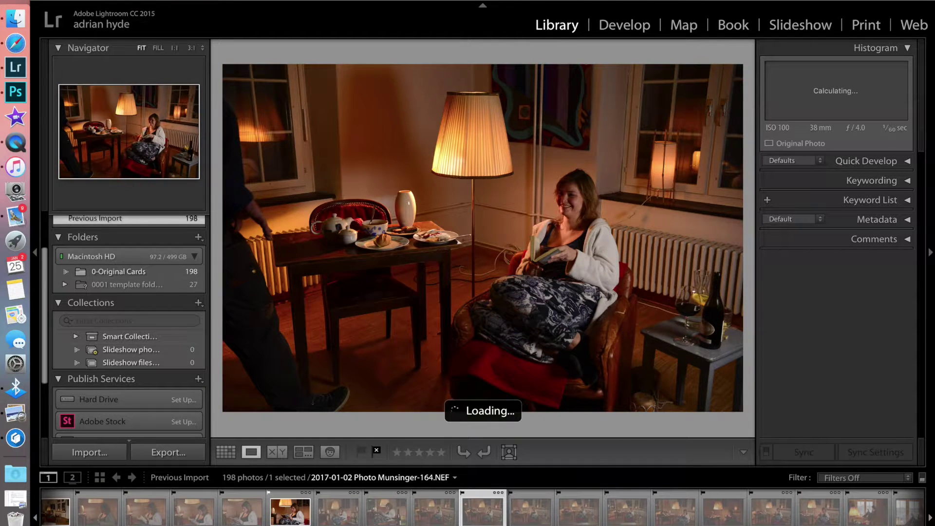
key("Right")
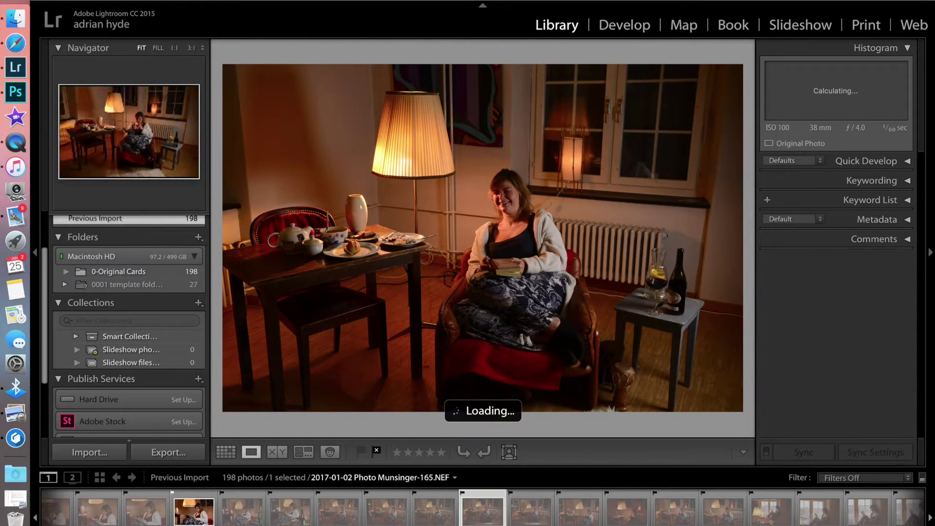
key("Right")
key("Right")
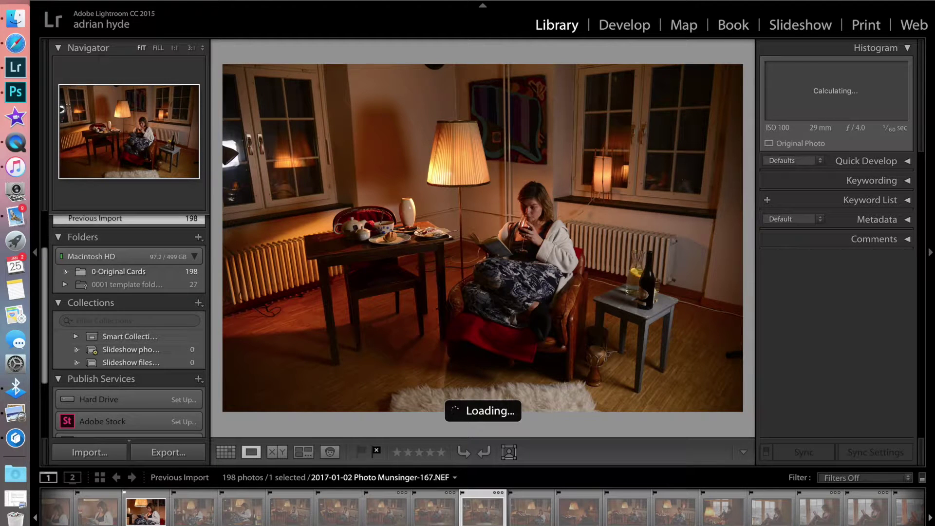
key("Right")
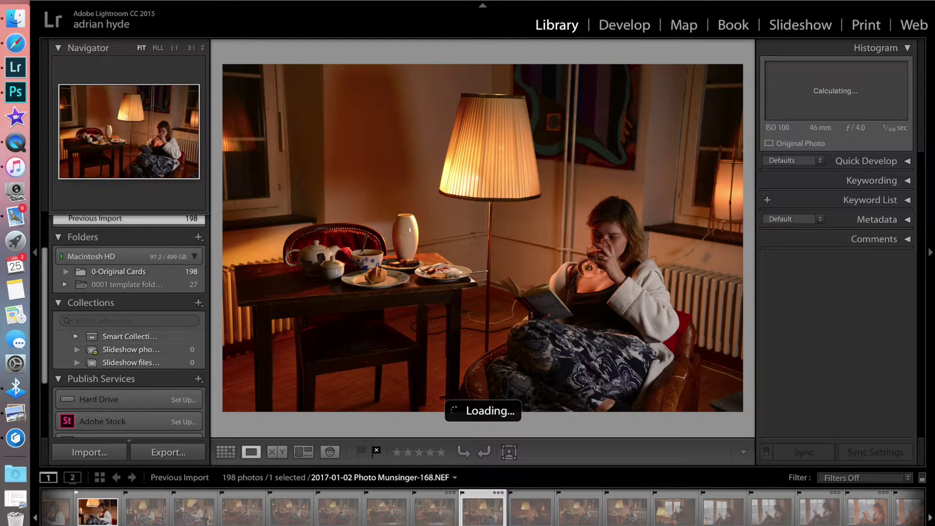
key("p")
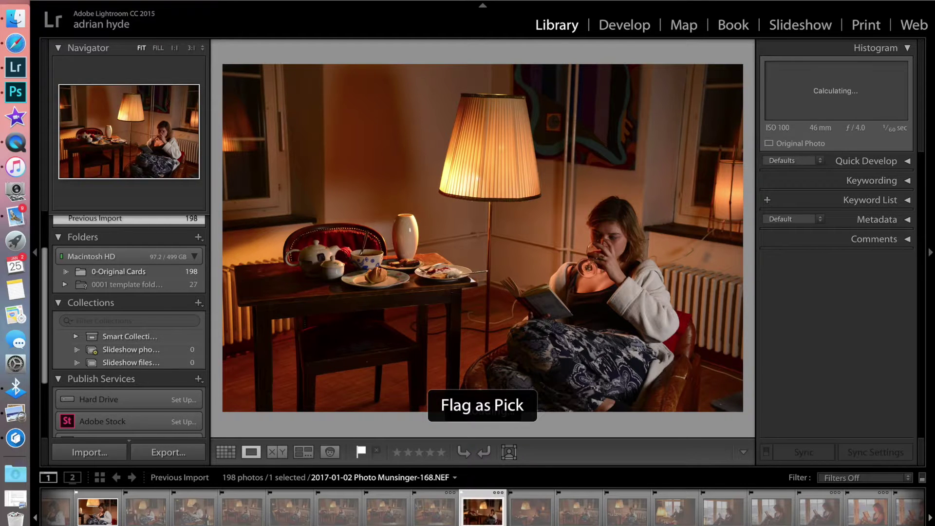
Review photos 169 to 177, the last armchair shots and the first ones of the woman reading at the window
key("Right")
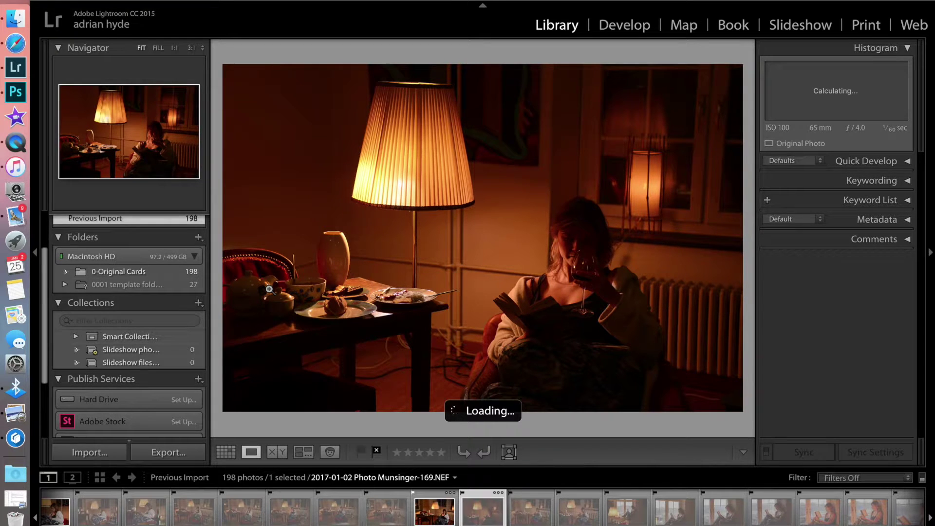
key("Right")
key("Right")
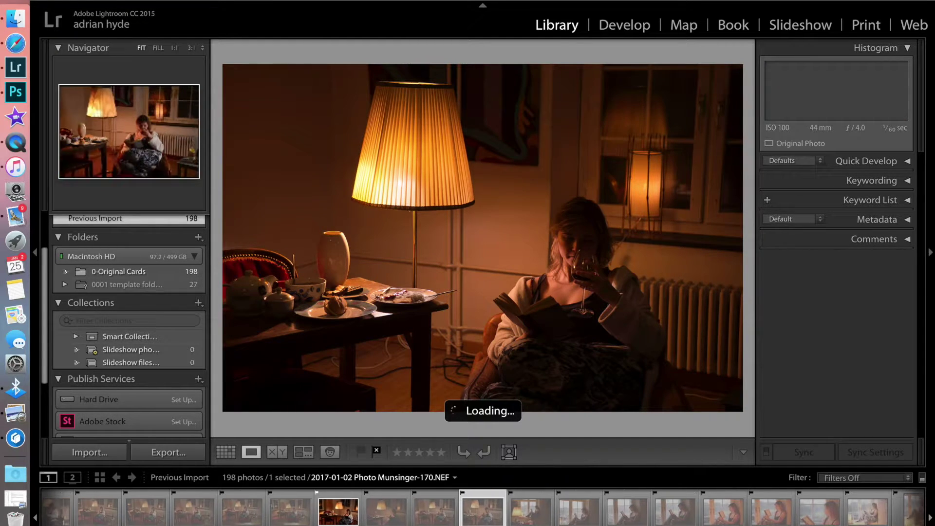
key("Right")
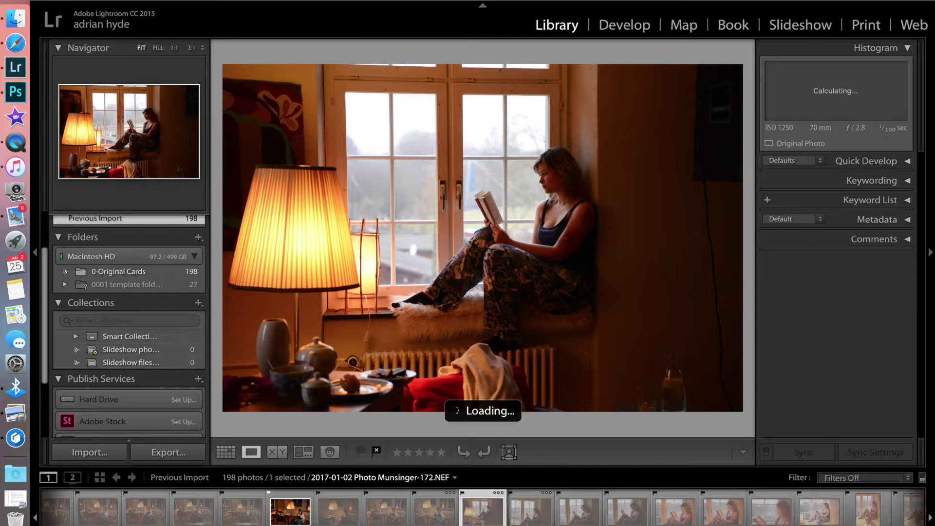
key("Right")
key("Right")
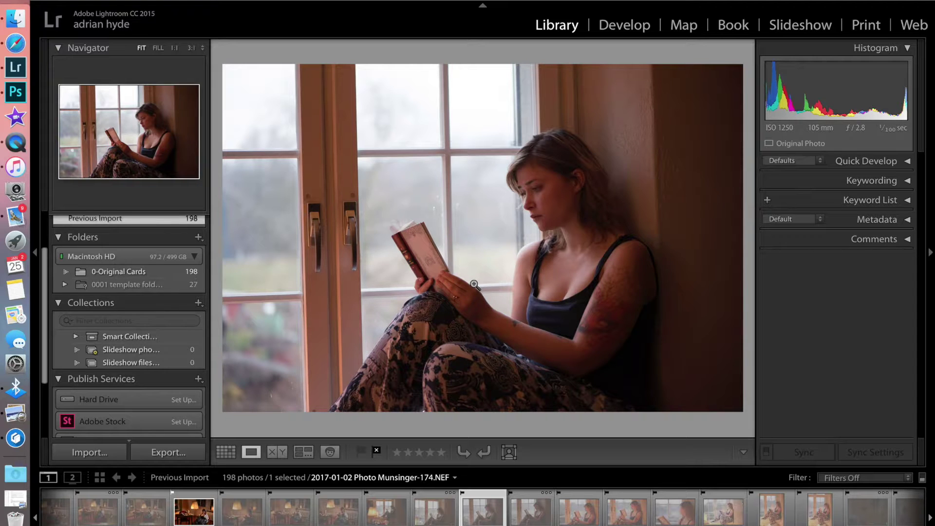
key("Right")
key("Right")
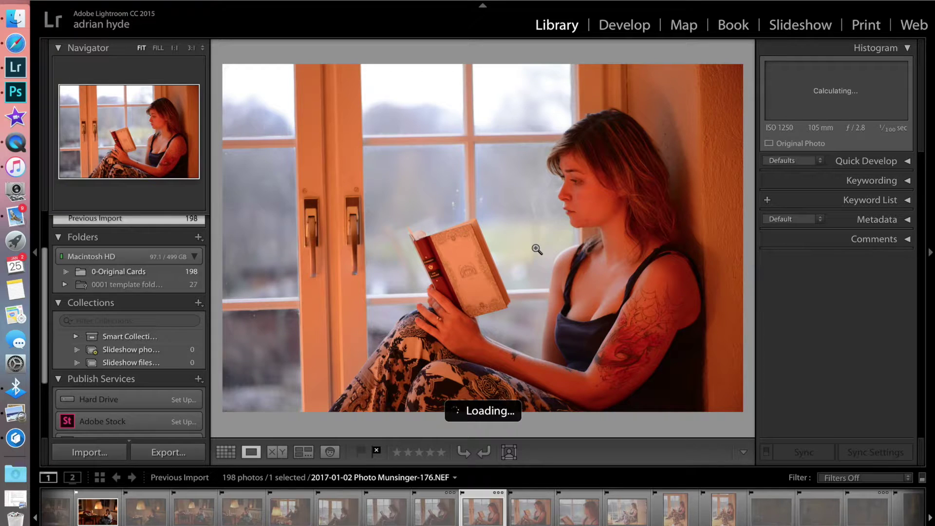
key("Right")
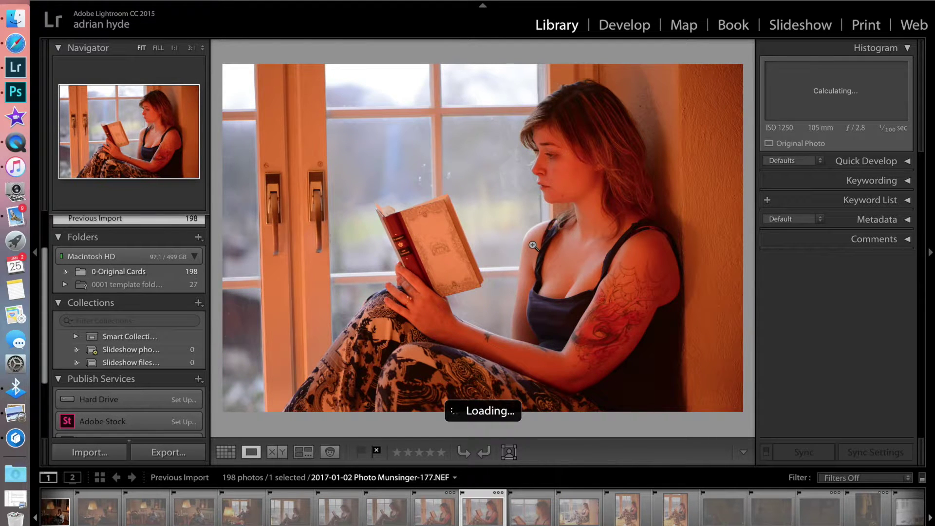
Go back to photo 175 and compare photos 175 to 181 in Survey view with the side panels hidden
key("Left")
key("Left")
key("Left")
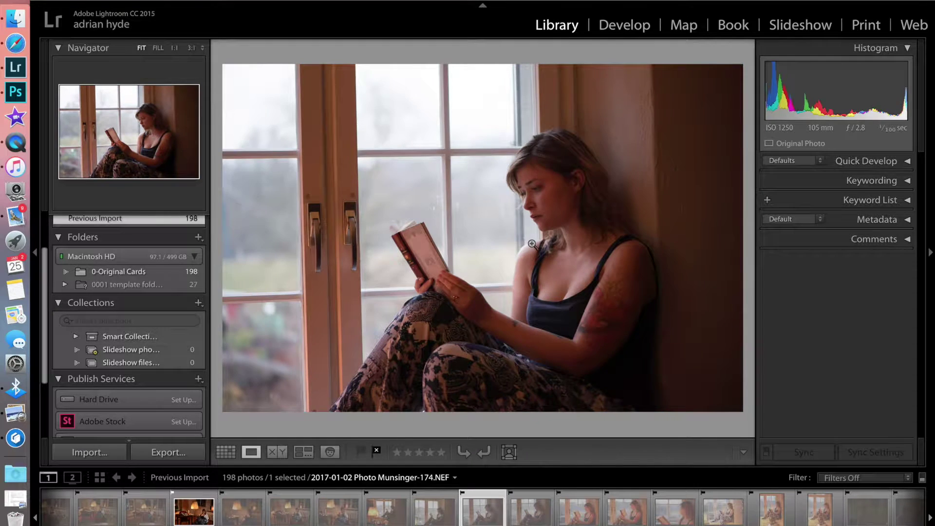
key("Right")
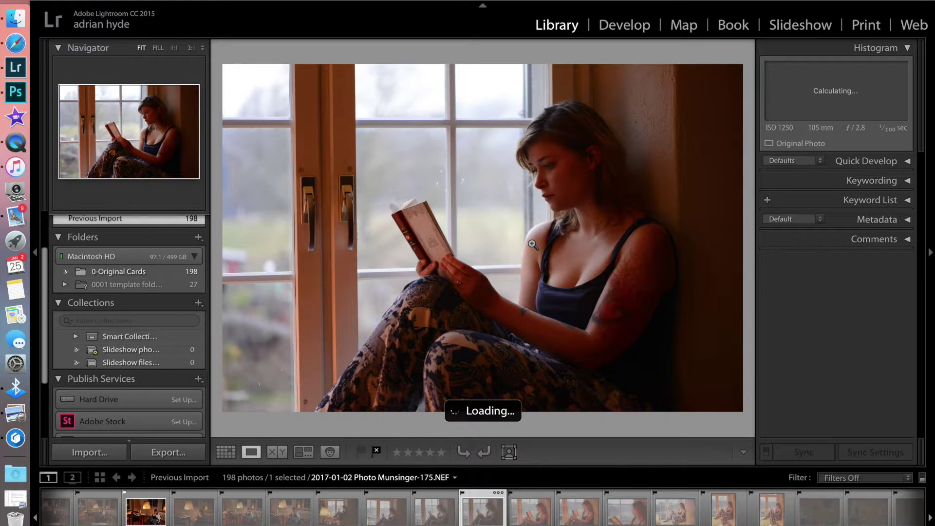
key("shift+Right")
key("shift+Right")
key("shift+Right")
key("shift+Right")
key("shift+Right")
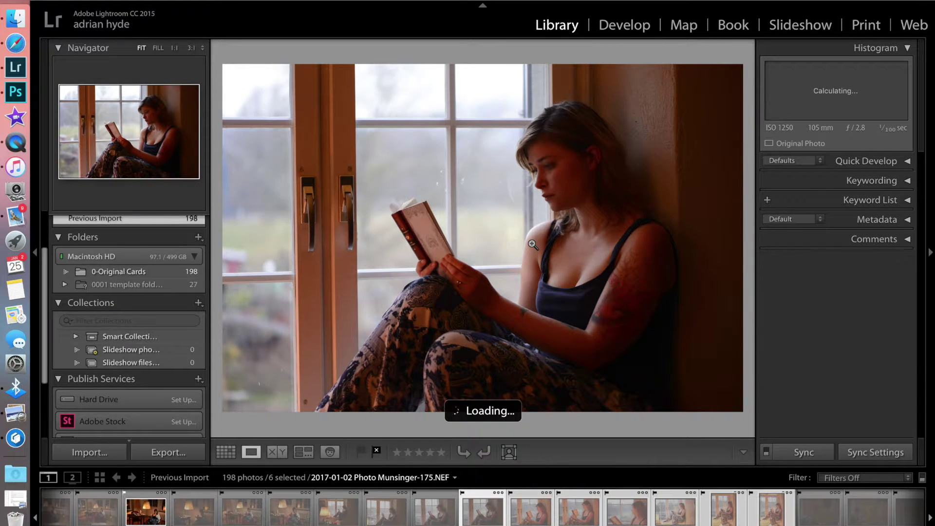
key("n")
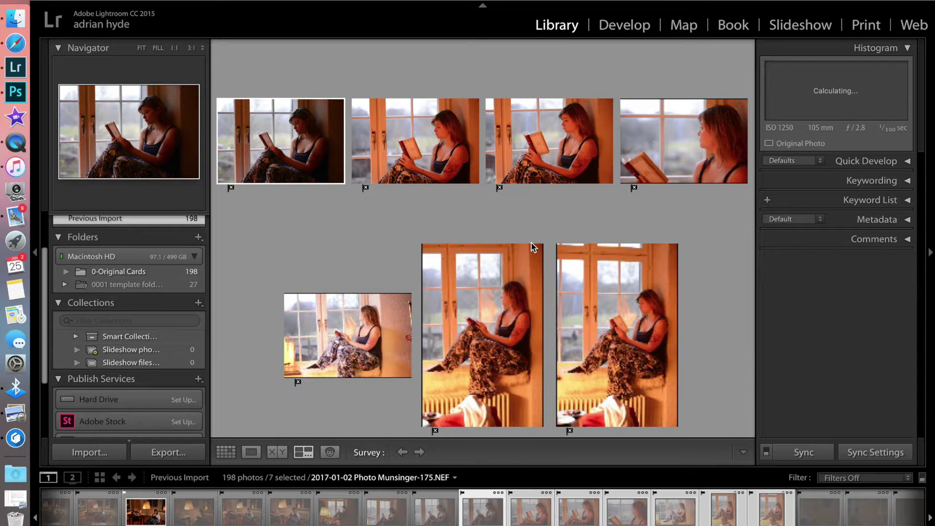
key("Tab")
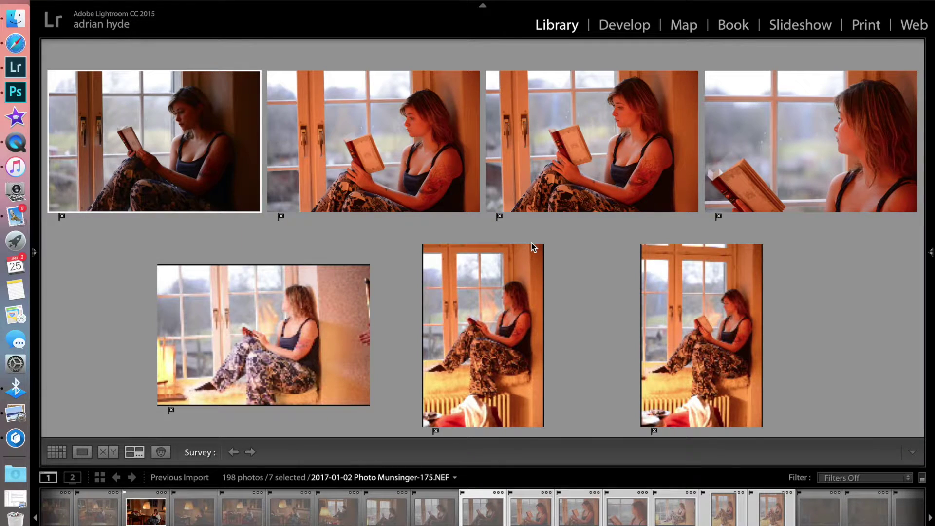
Flag the close-up photo 178 and the vertical window-seat photo 181 as picks
left_click(798, 149)
key("p")
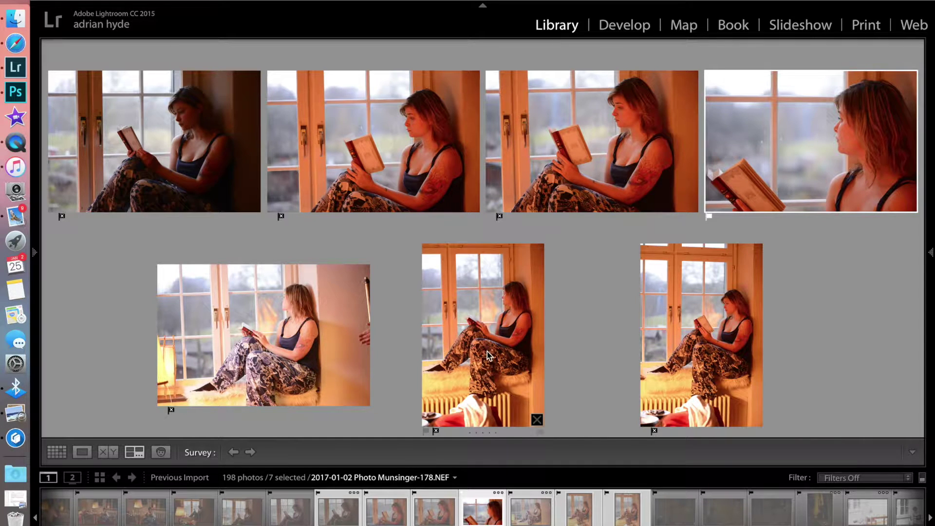
left_click(725, 338)
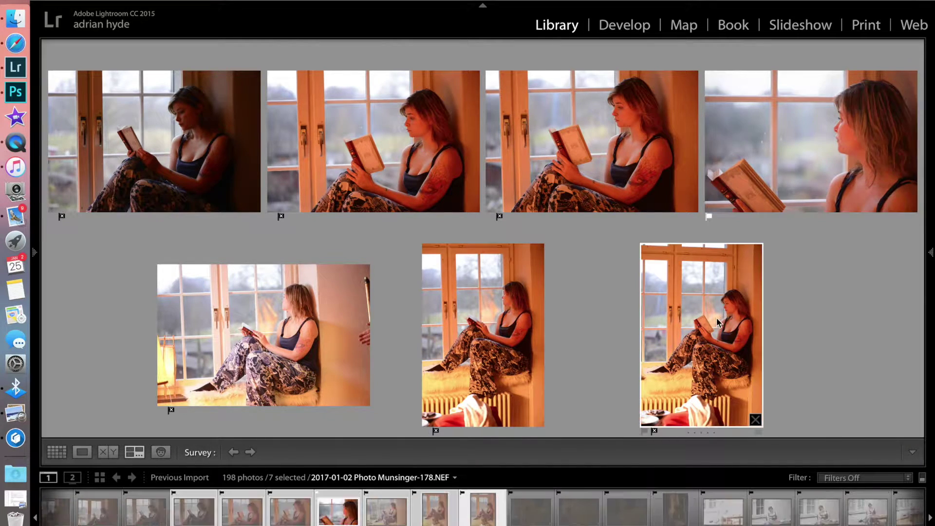
key("p")
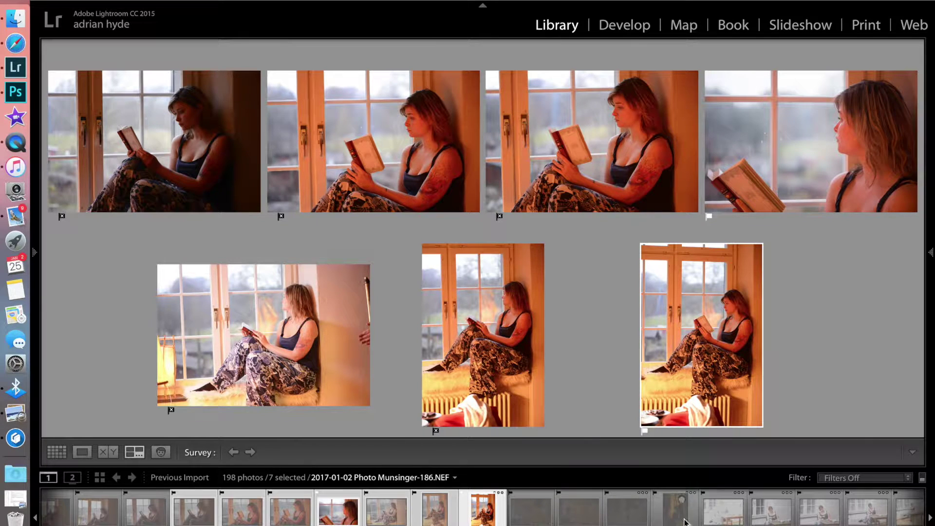
Pass over the dark shots and first bright table photos, and flag photo 188 of the woman reading at the table as a pick
left_click(526, 521)
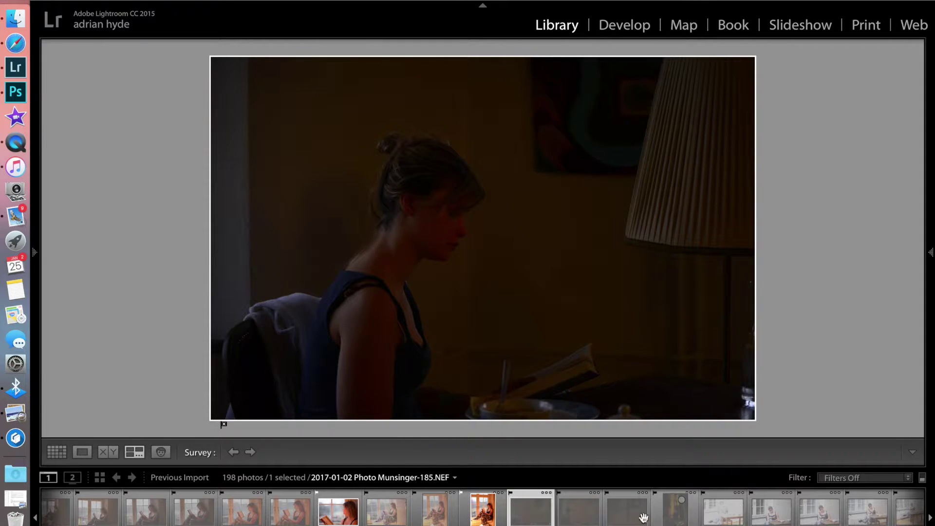
left_click(577, 512)
key("Right")
key("Right")
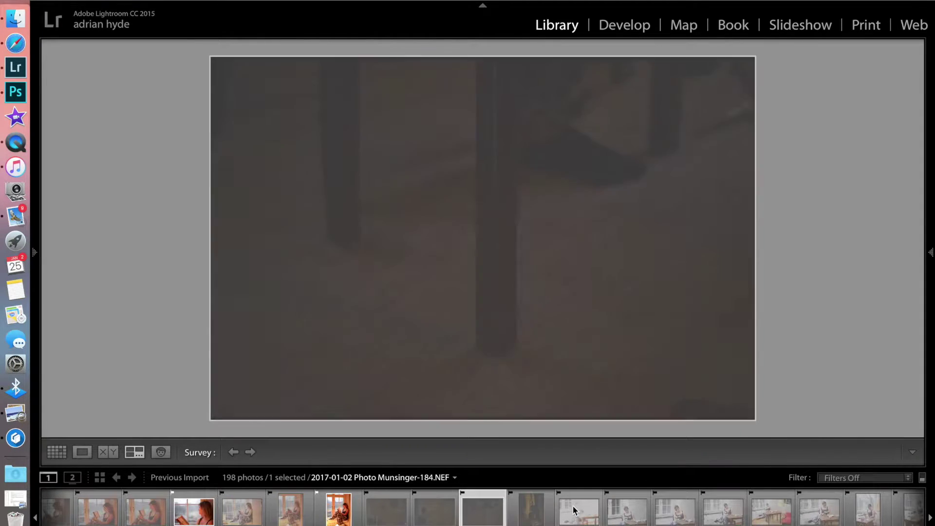
key("Right")
key("Right")
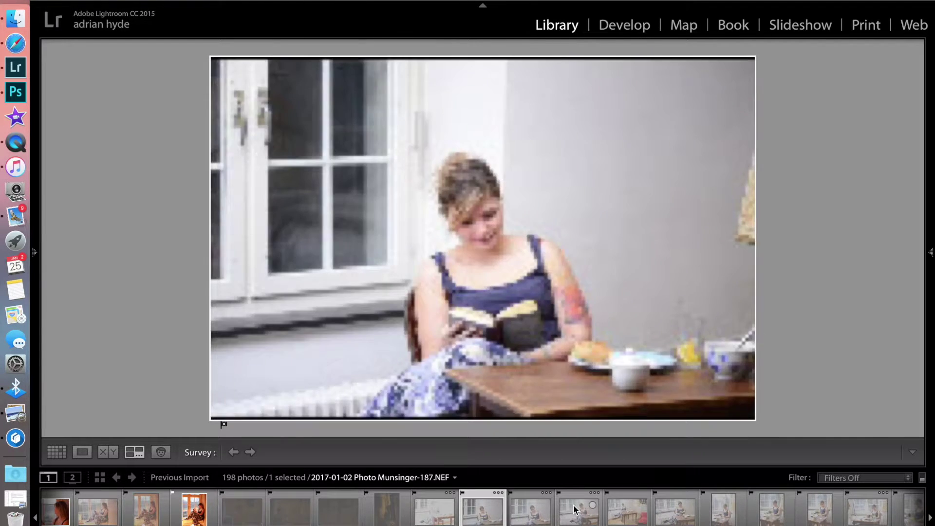
key("Right")
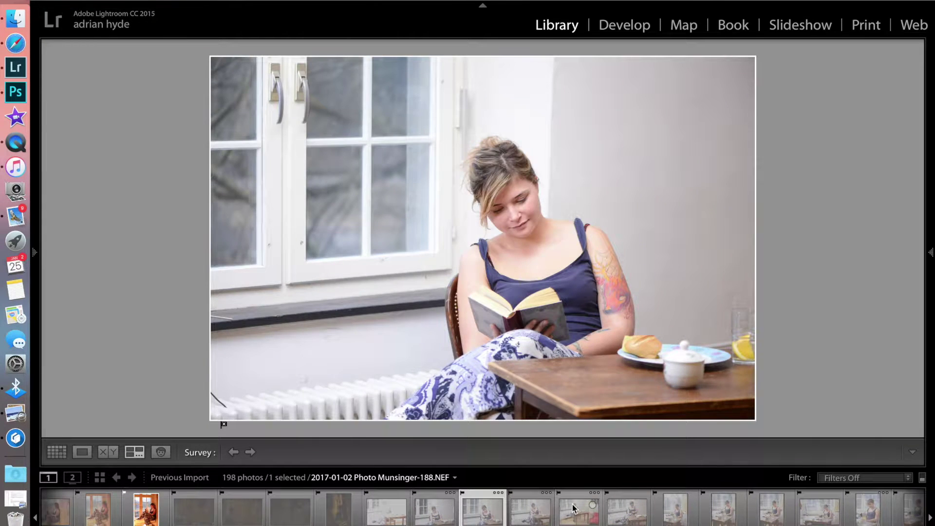
key("Right")
key("Left")
key("p")
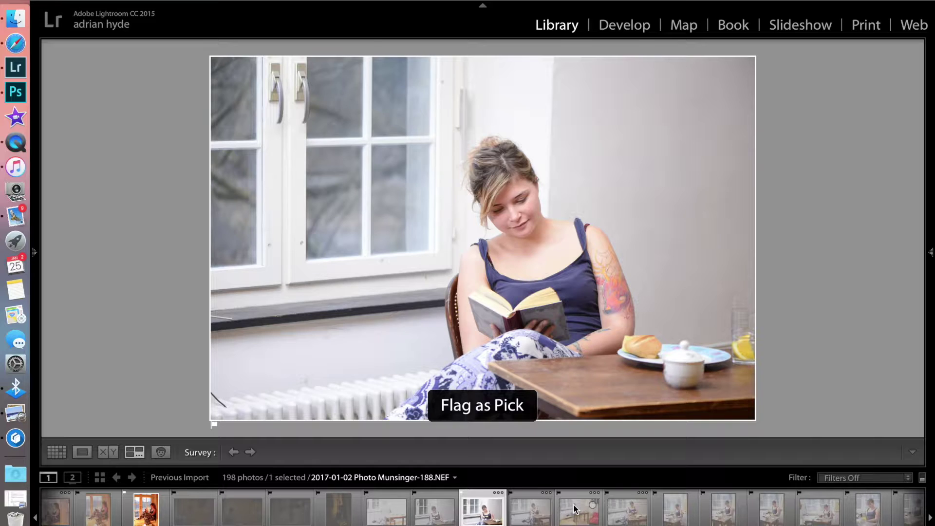
Compare photos 188 to 194 together and flag the last vertical shot, photo 194, as a pick
key("shift+Right")
key("shift+Right")
key("shift+Right")
key("shift+Right")
key("shift+Right")
key("shift+Right")
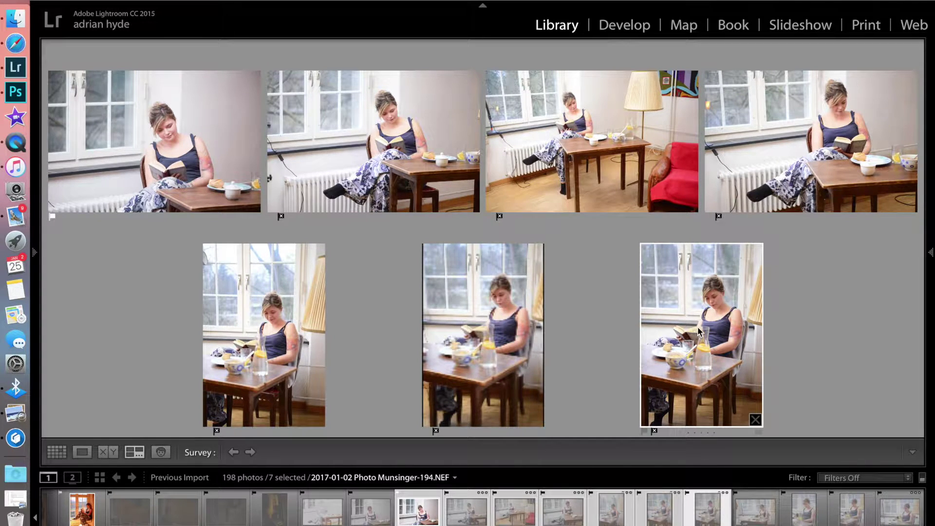
key("p")
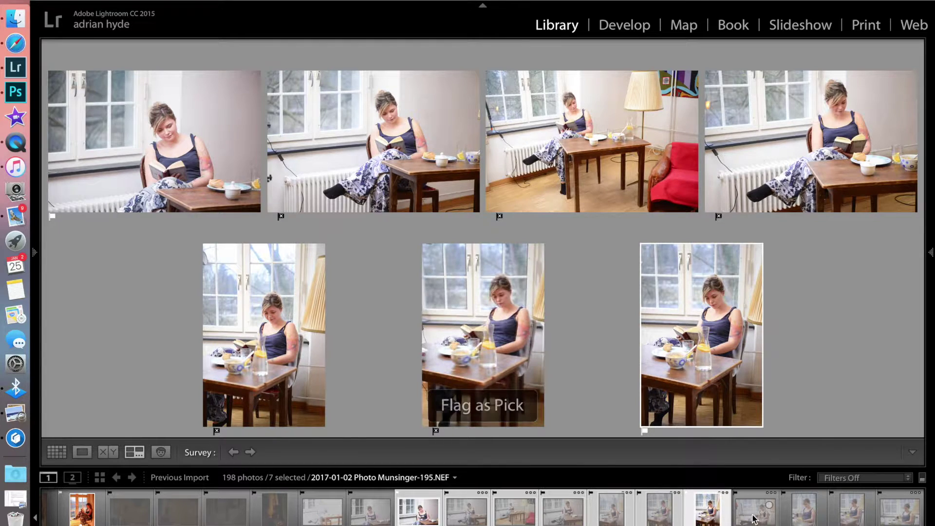
Compare the last four photos, 195 to 198, flag photo 198 as a pick and recheck the neighbouring shots individually
left_click(751, 508)
key("shift+Right")
key("shift+Right")
key("shift+Right")
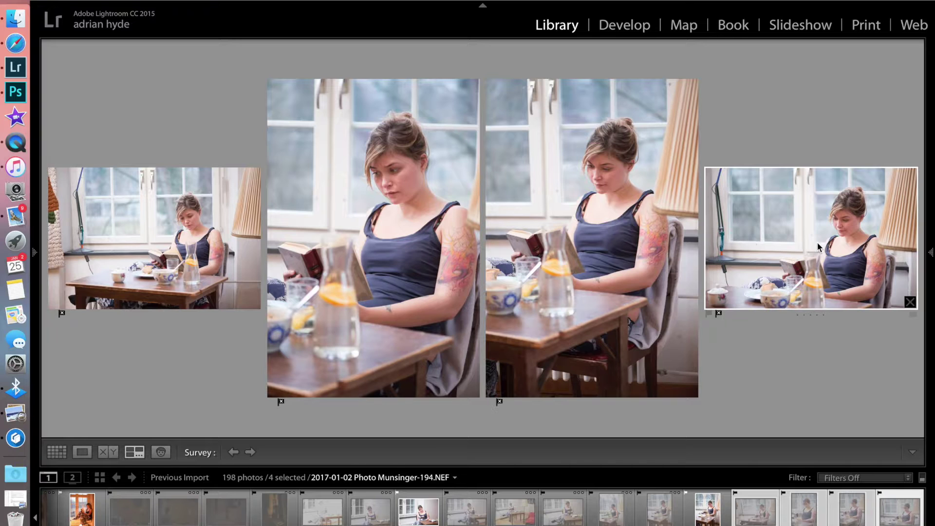
key("p")
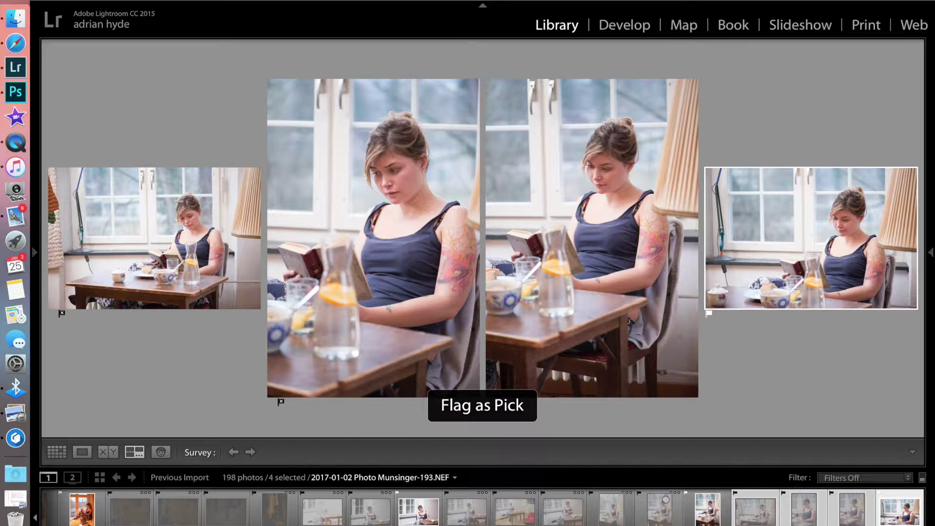
key("Right")
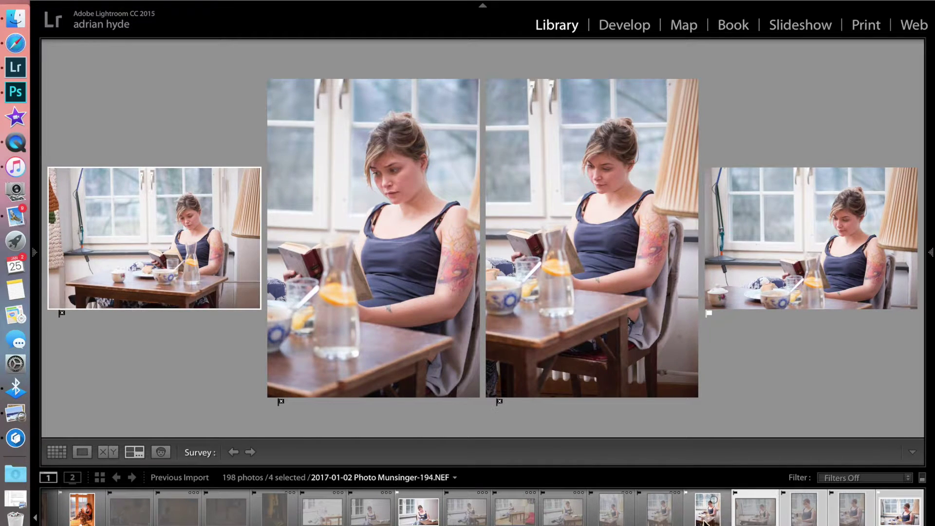
left_click(704, 518)
left_click(752, 514)
left_click(786, 512)
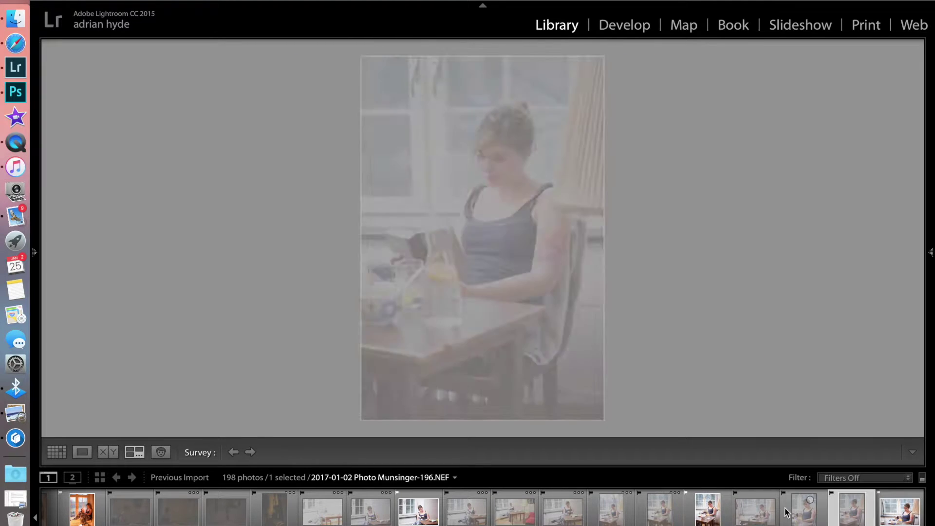
key("Right")
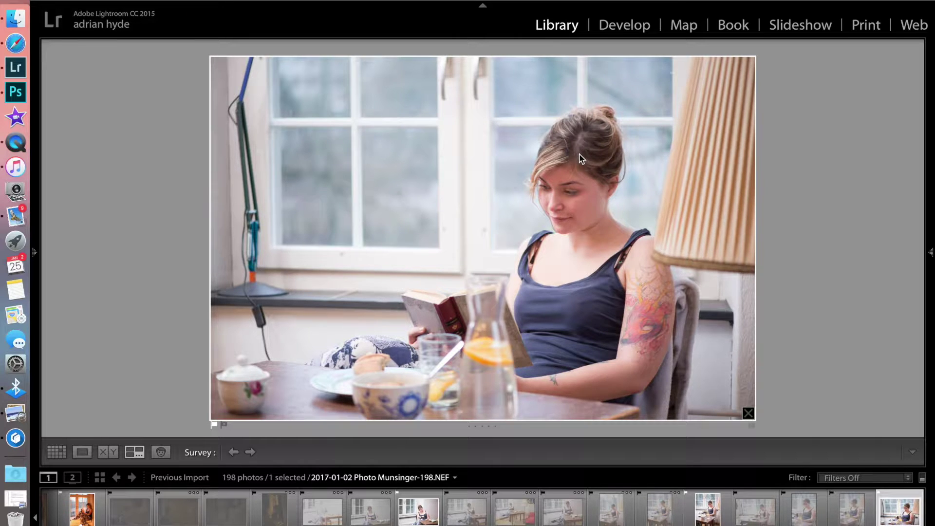
Return to the grid and filter the photos by attribute to show only flagged picks
key("g")
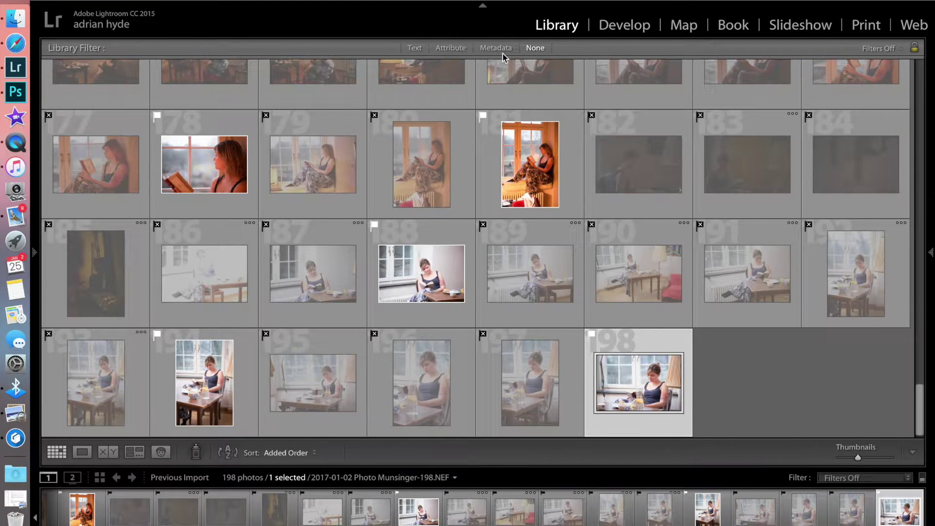
left_click(449, 48)
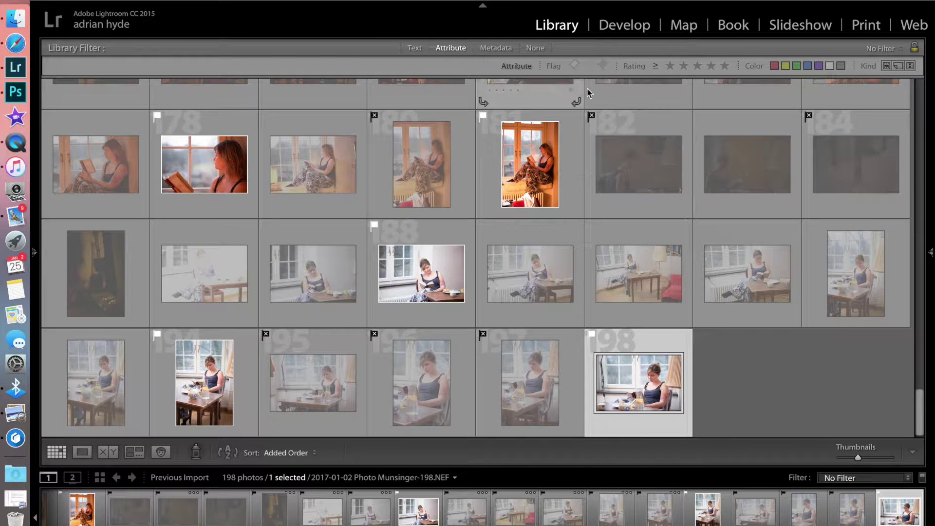
left_click(573, 65)
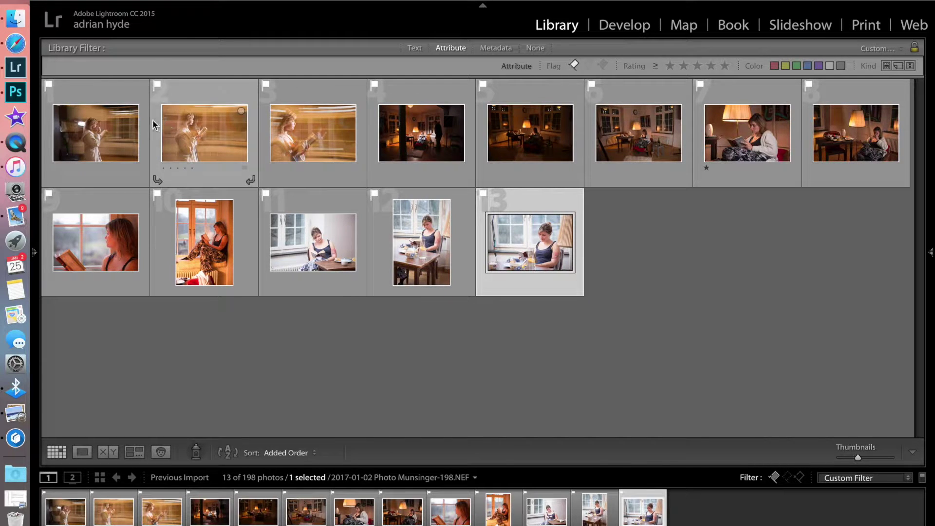
Survey the first three picks, the light-streak photos, together and give the middle one, photo 133, a one-star rating
left_click(100, 92)
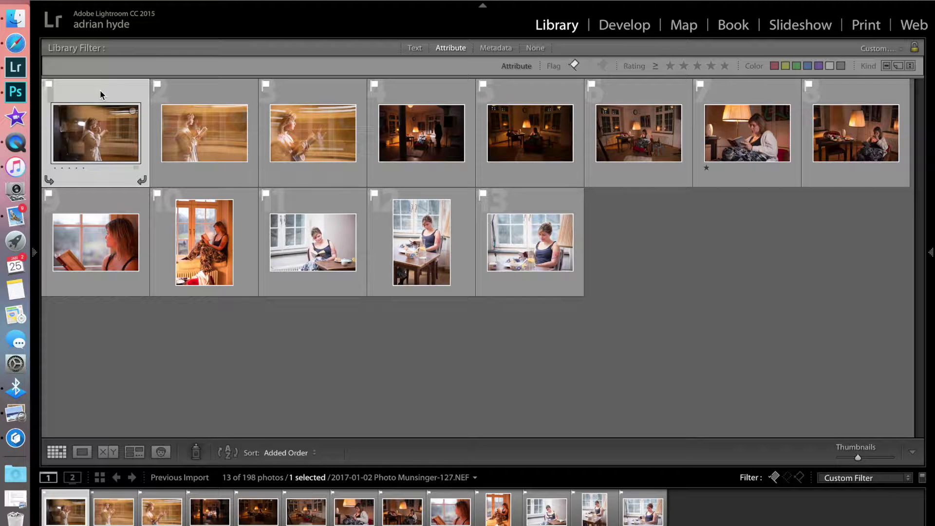
key("shift+Right")
key("shift+Right")
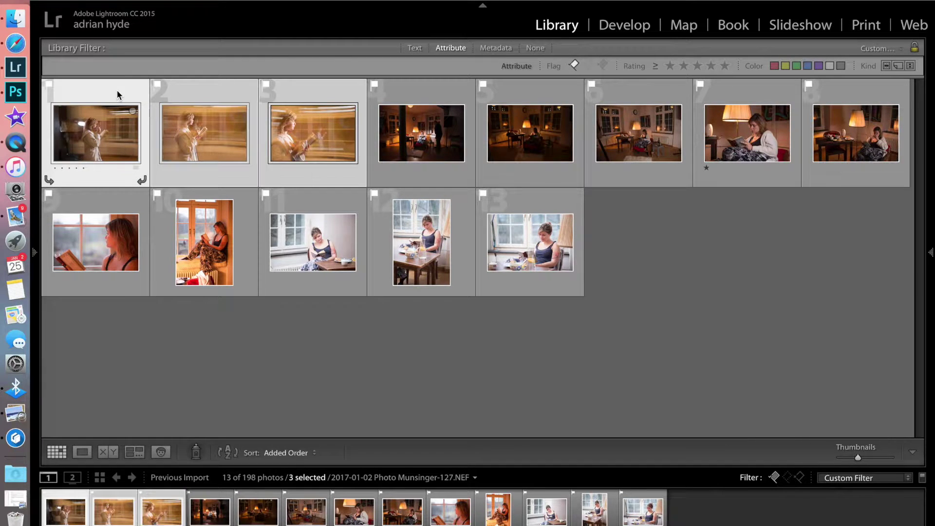
key("n")
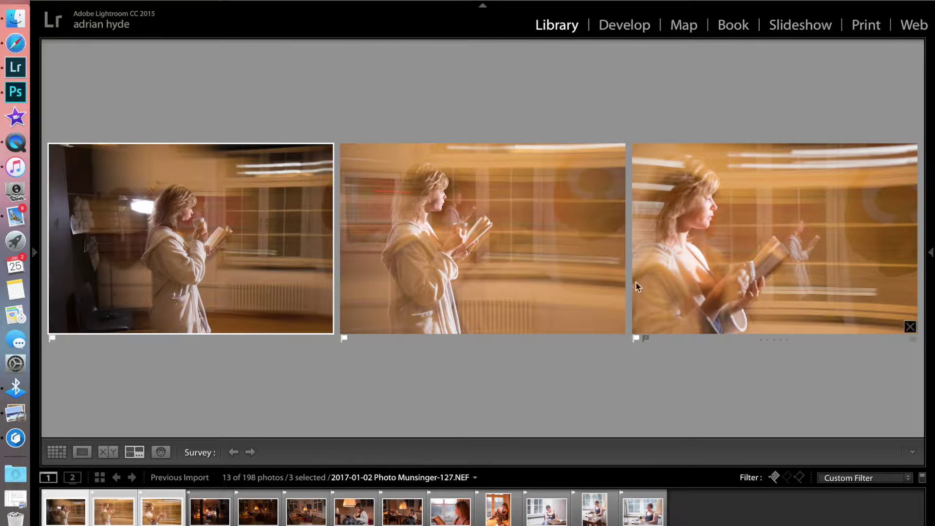
left_click(457, 212)
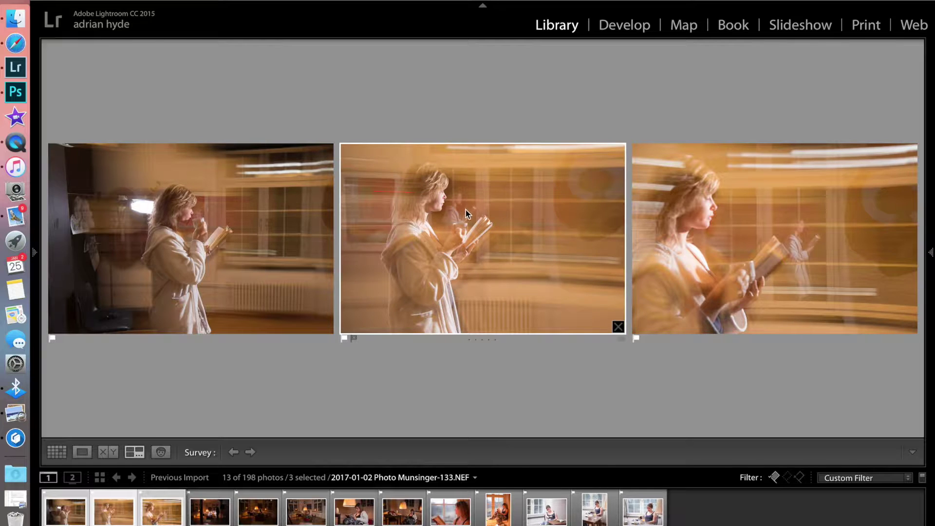
key("1")
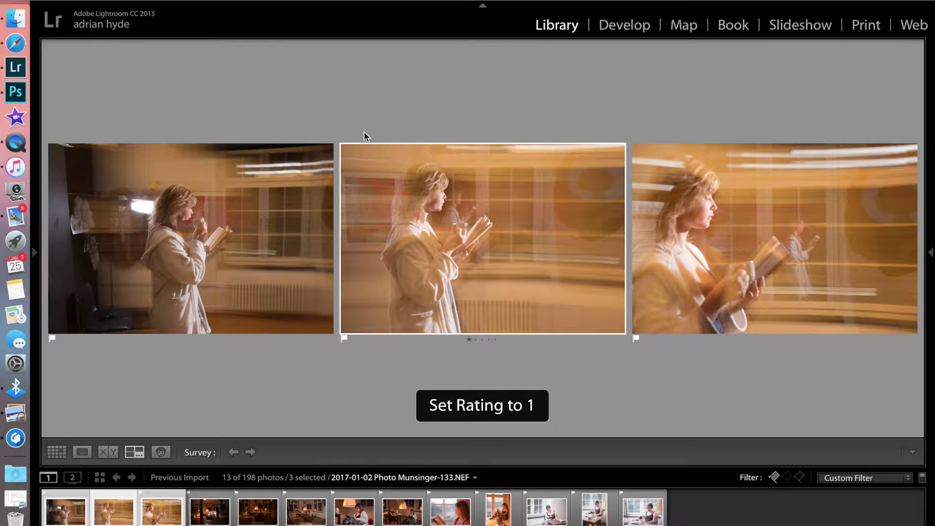
Survey photos 144, 151 and 155 of the lamp-lit room, recheck them individually and rate photo 144 one star
left_click(213, 514)
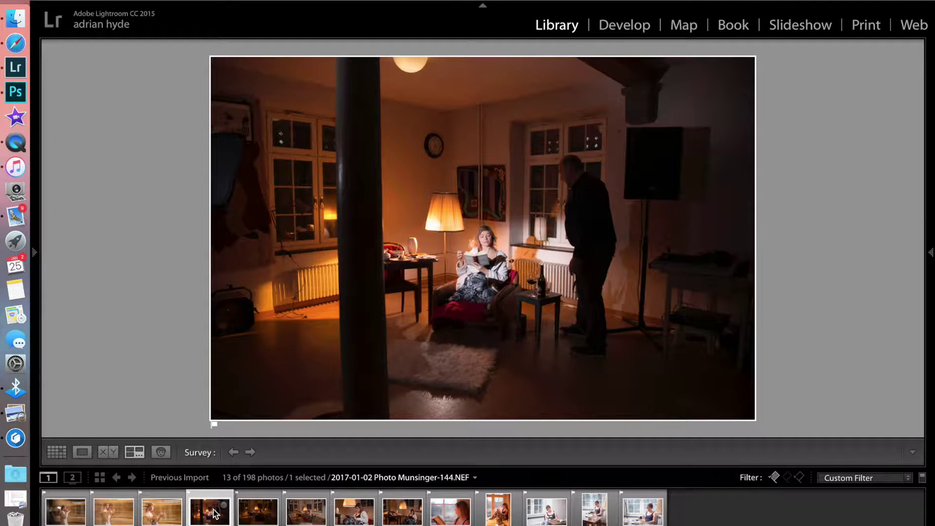
key("shift+Right")
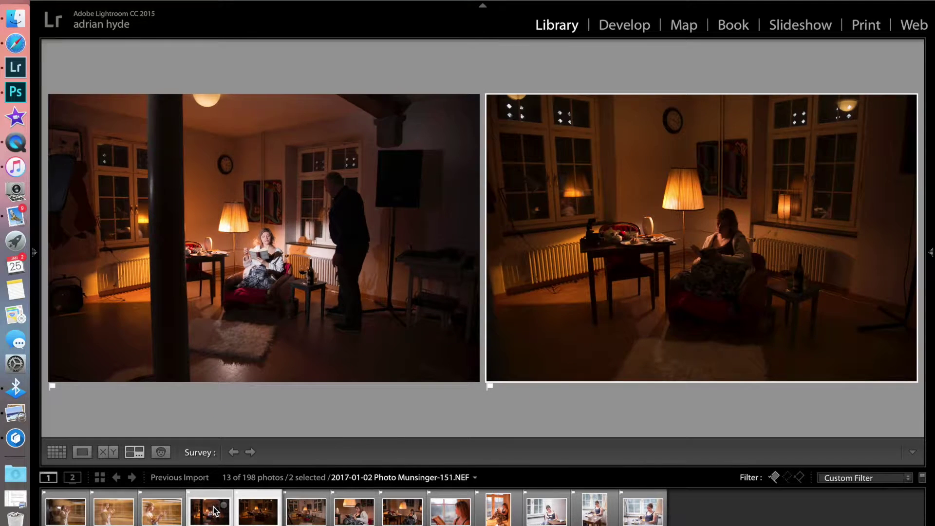
key("shift+Right")
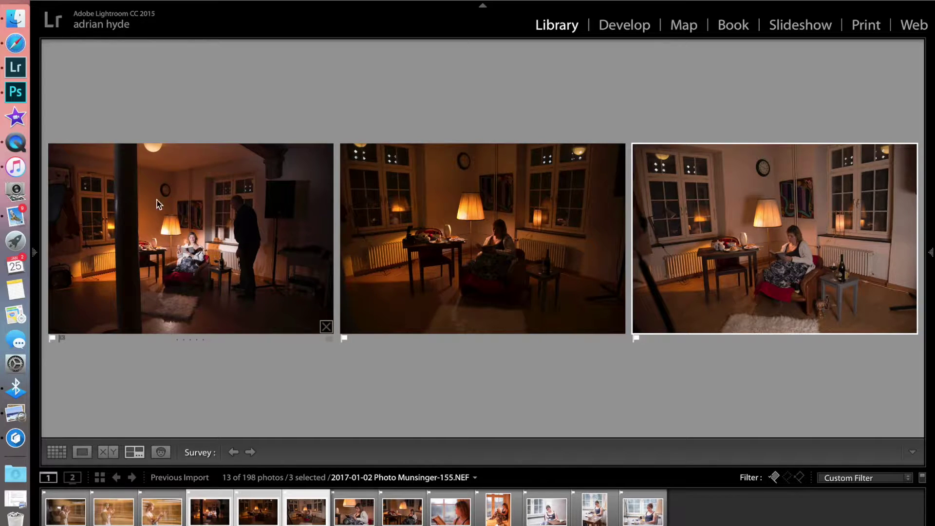
left_click(200, 252)
double_click(201, 252)
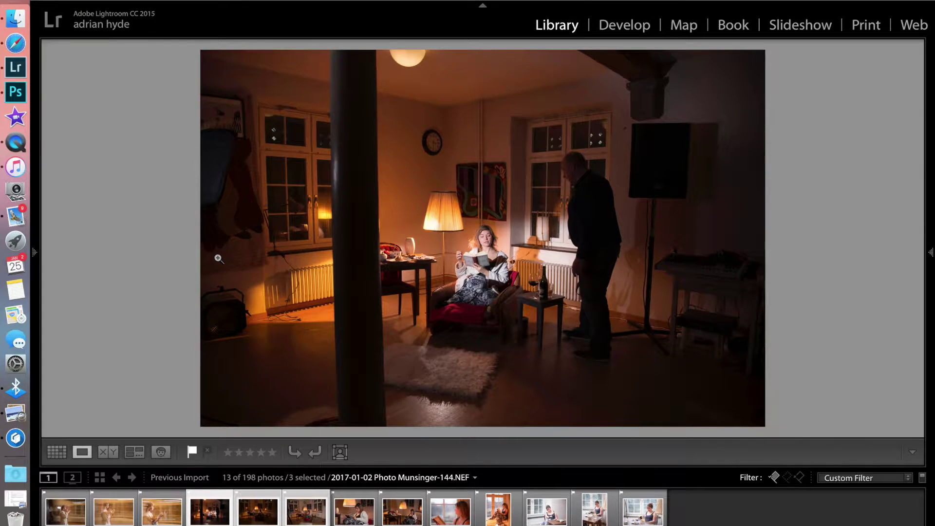
key("Right")
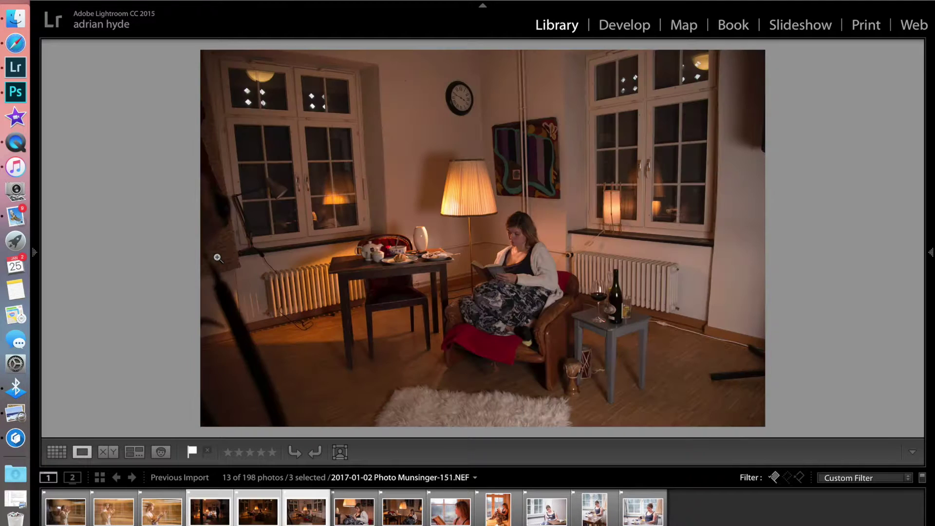
key("Left")
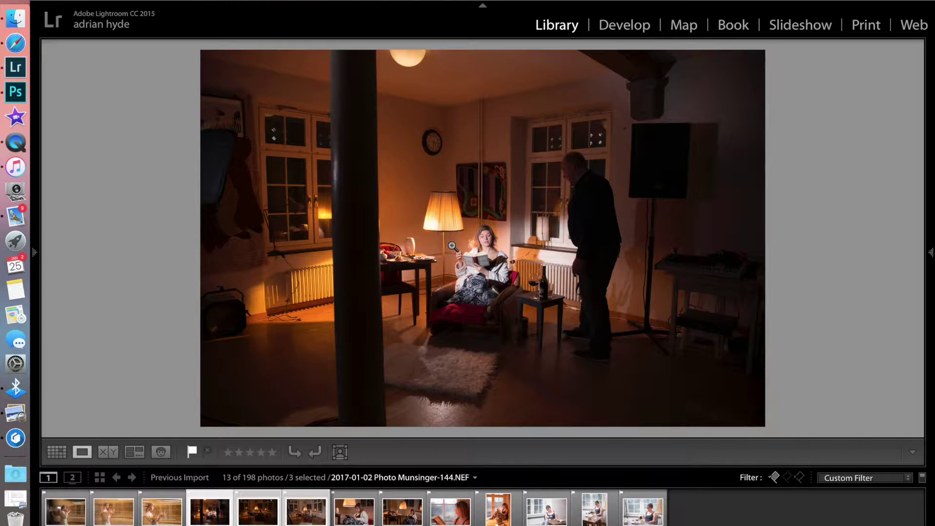
key("1")
Survey photos 160 and 168 of the woman reading beside the lamp and rate photo 160 one star
left_click(345, 502)
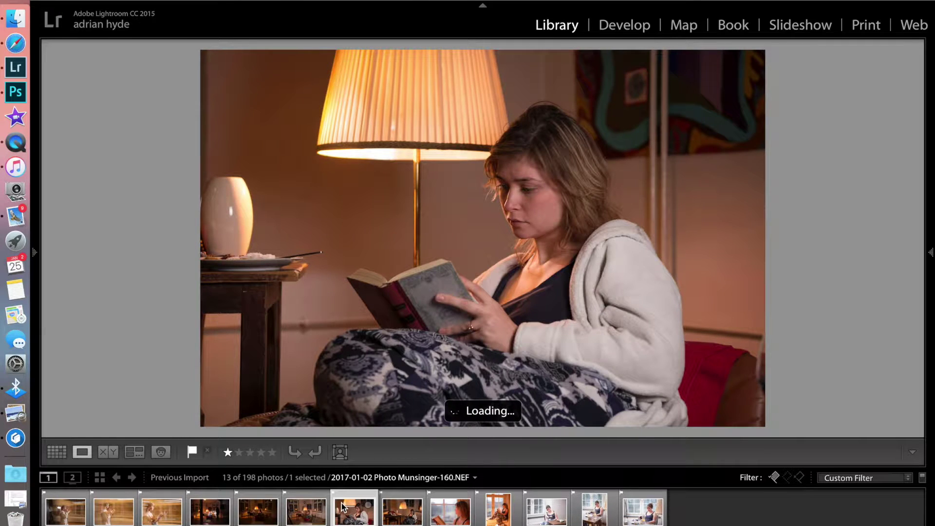
key("shift+Right")
key("shift+Right")
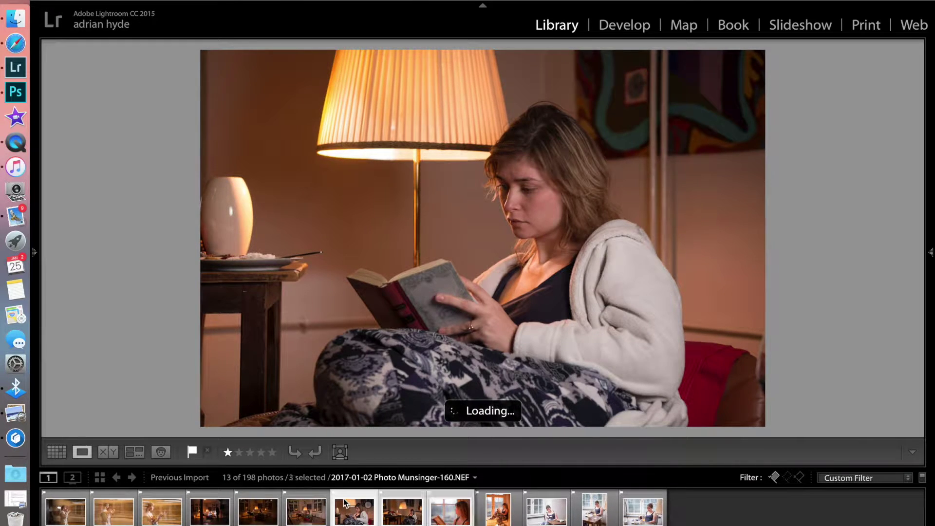
key("shift+Left")
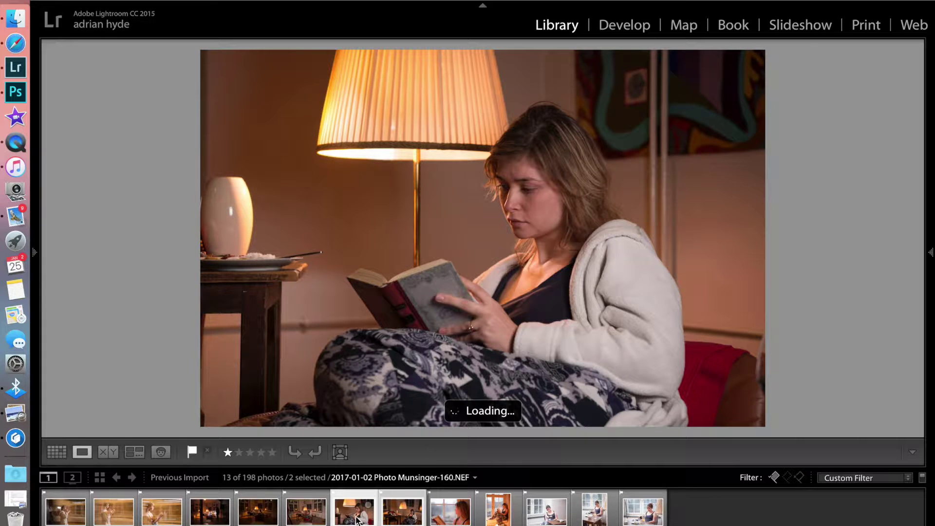
key("n")
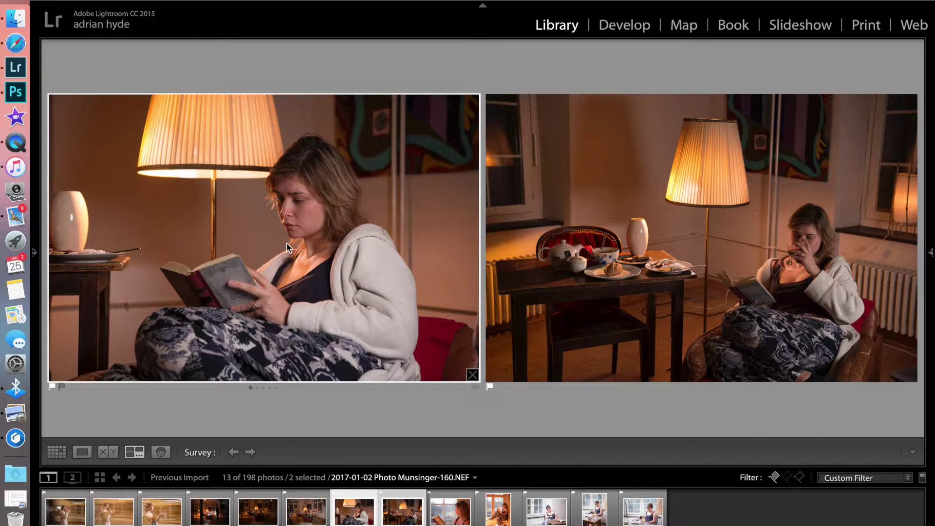
left_click(629, 257)
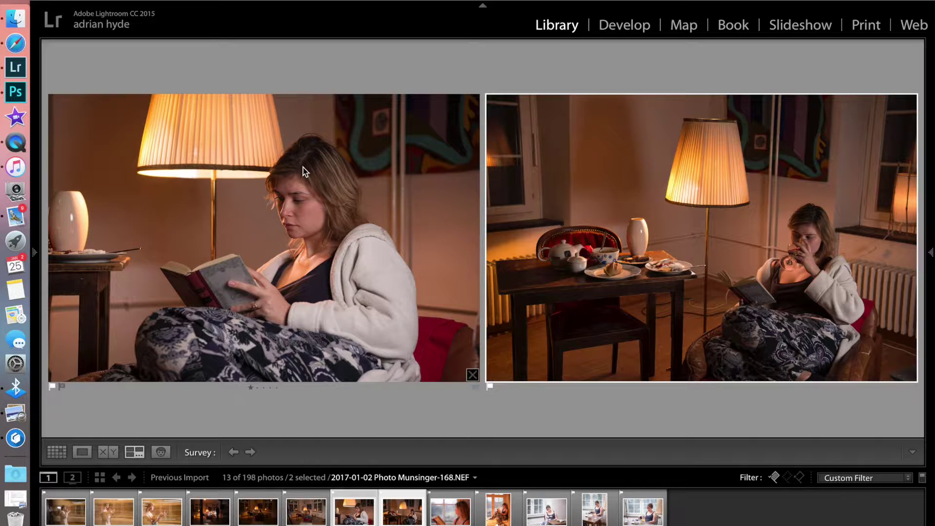
left_click(288, 225)
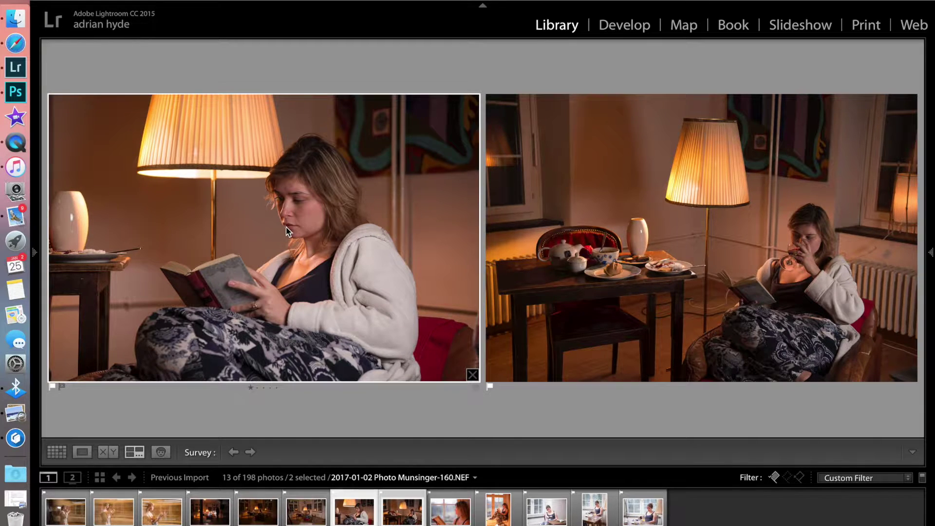
key("1")
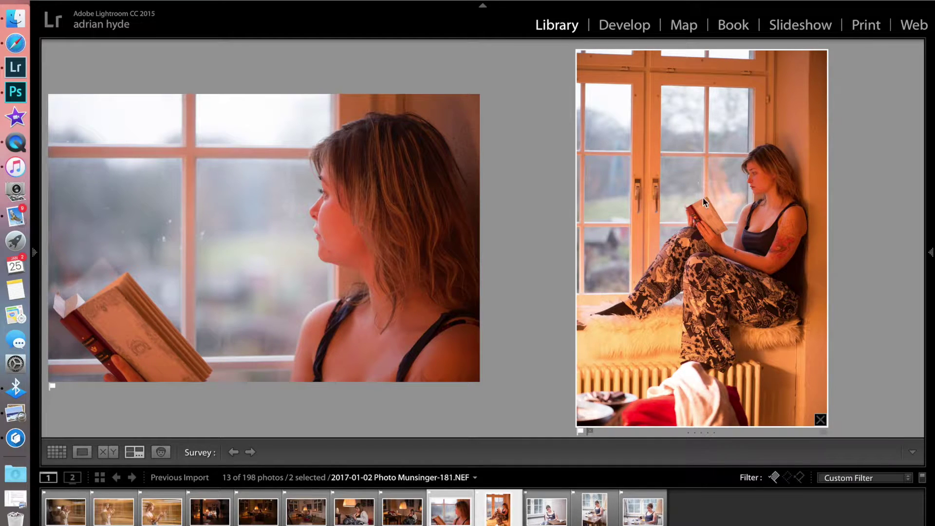
Rate the vertical window-seat photo 181 one star, then survey the last three picks and rate photo 198 one star
key("1")
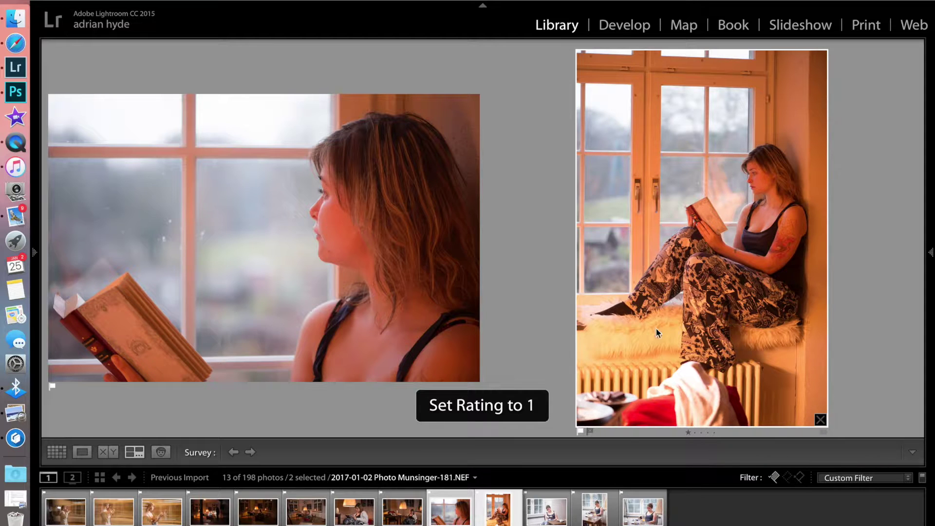
left_click(557, 504)
key("shift+Right")
key("shift+Right")
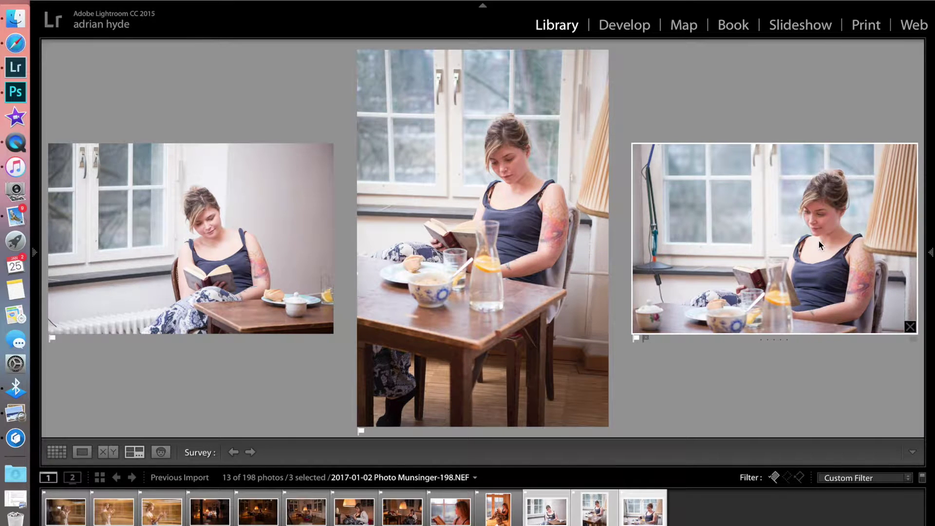
key("1")
Return to the grid, filter the picks to one star or higher, reveal the side panels and clear the selection
left_click(560, 26)
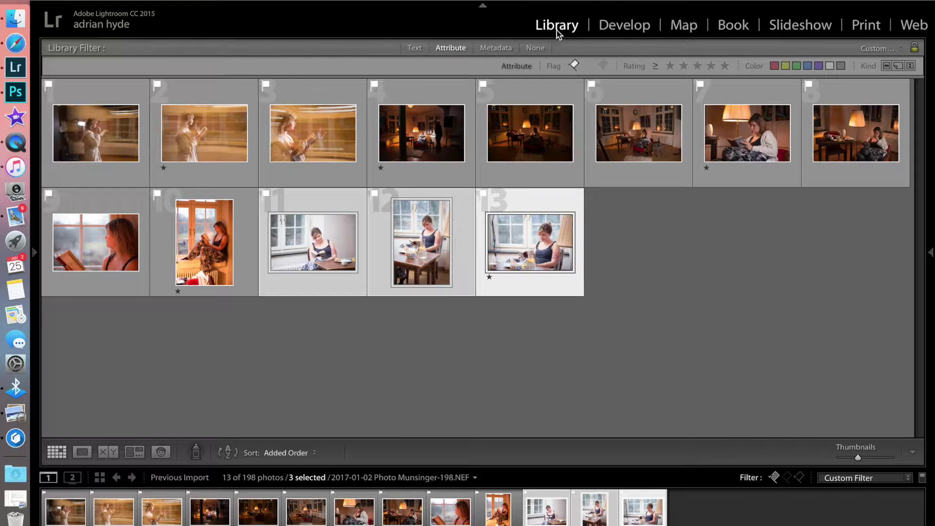
left_click(670, 67)
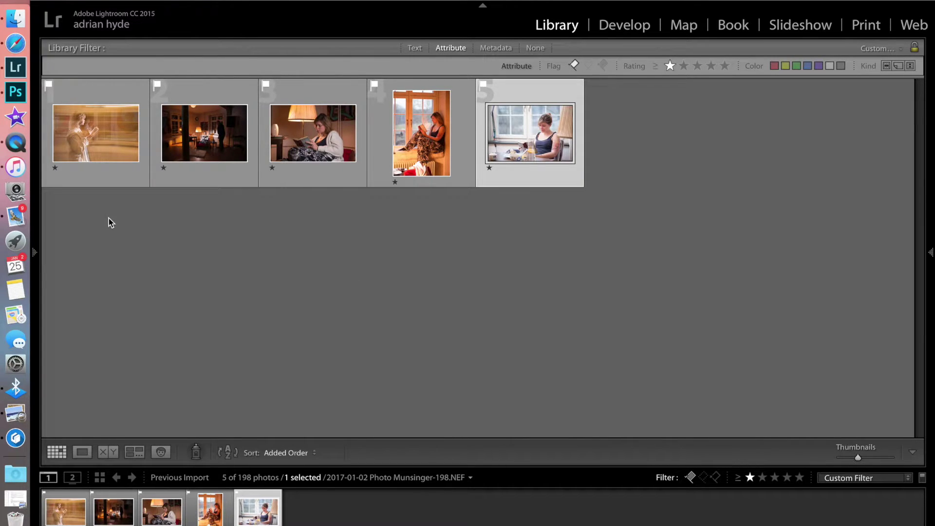
key("Tab")
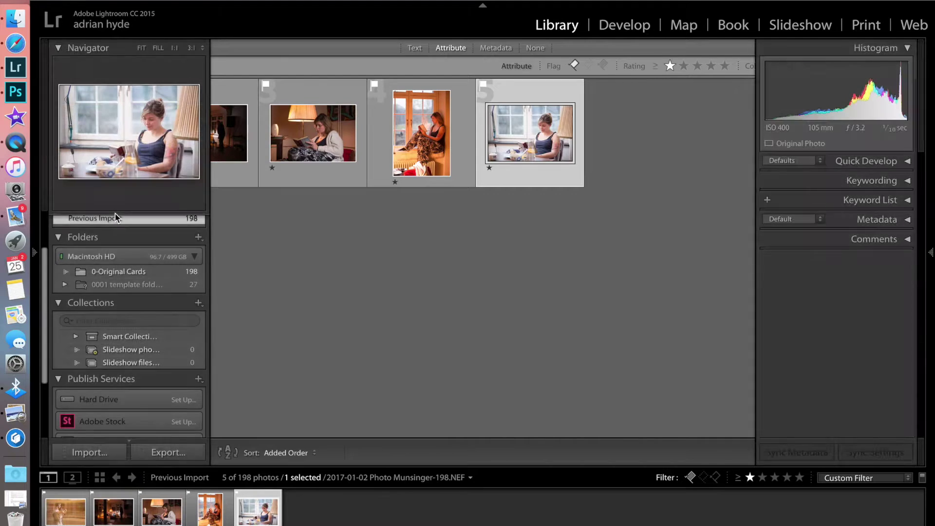
left_click(249, 218)
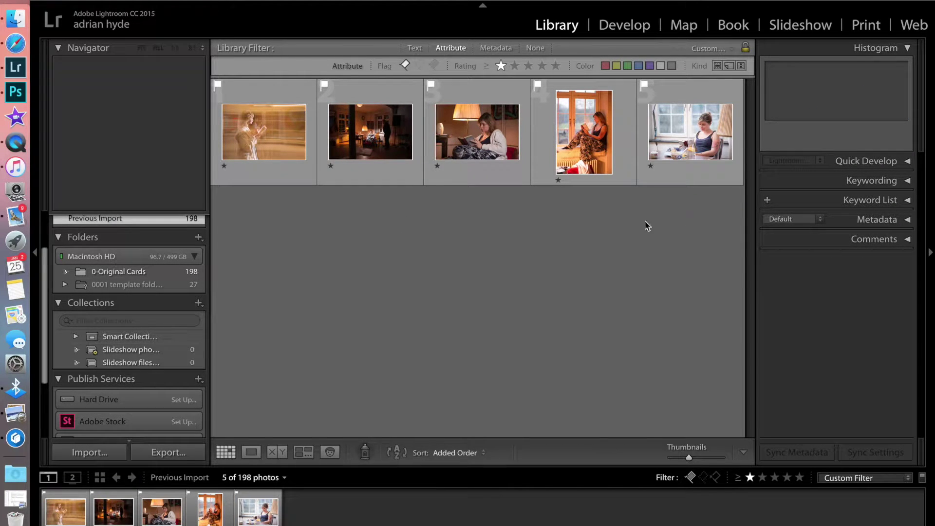
Try a five-star rating on the first photo, the light-streak shot, and reset it to one star
left_click(252, 165)
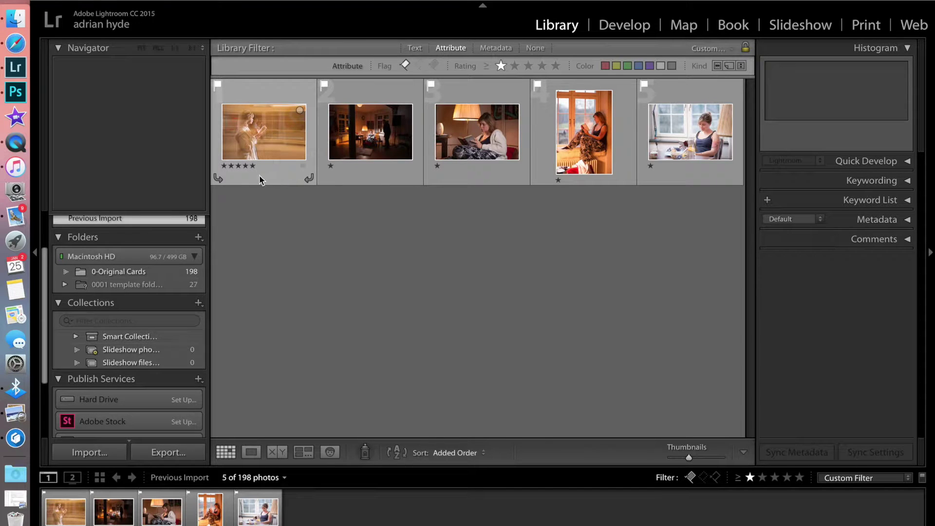
left_click(231, 166)
left_click(224, 166)
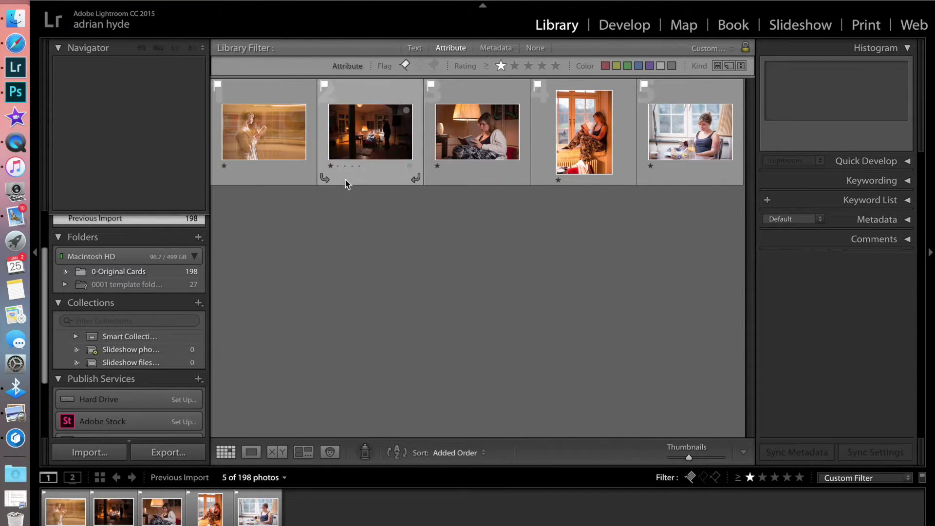
Select all five one-star photos and start an export into a subfolder named "unedited"
left_click(354, 122)
left_click(281, 133)
key("super+a")
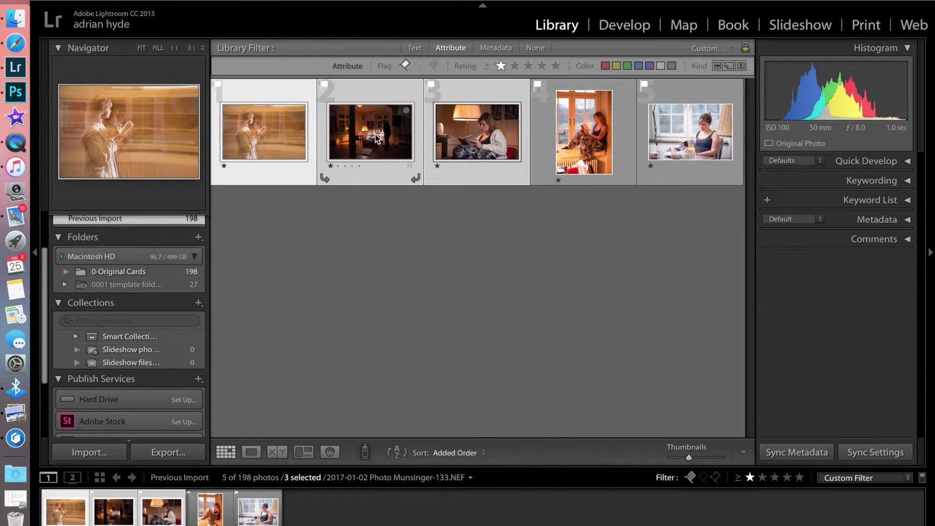
left_click(167, 453)
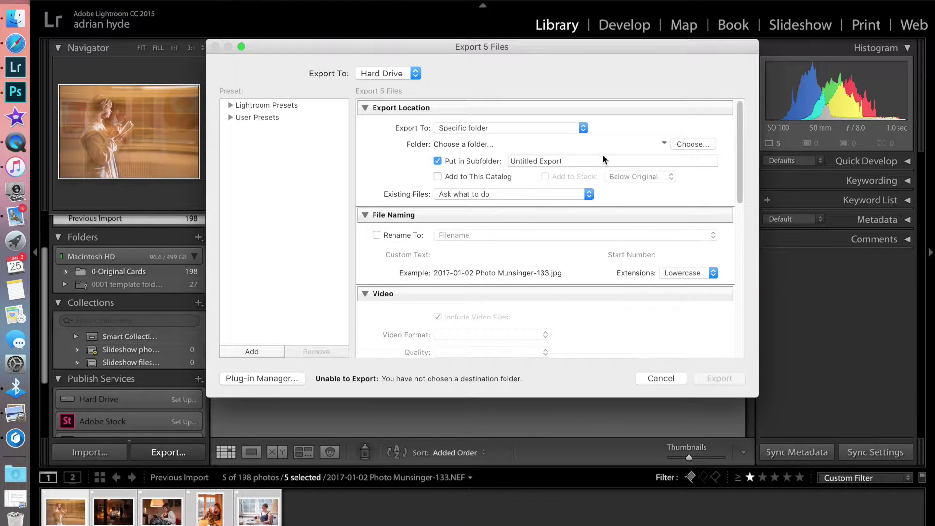
left_click(564, 163)
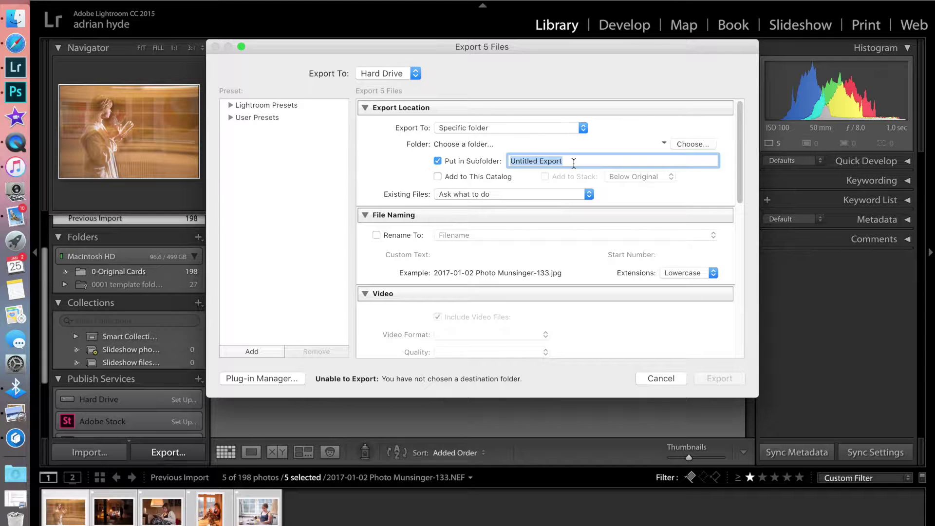
type("unedited")
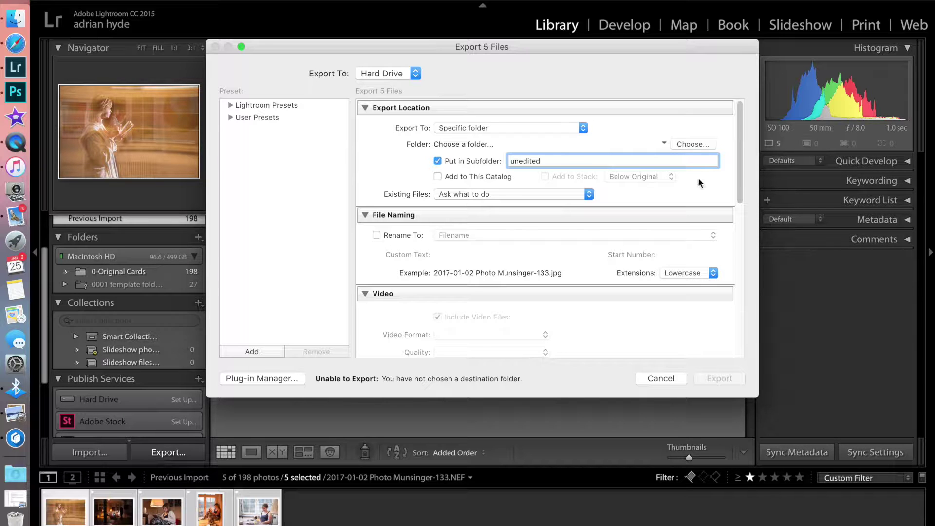
Choose the shoot's 2-jpeg proof folder, inside the Client folder in Documents, as the export destination
left_click(693, 142)
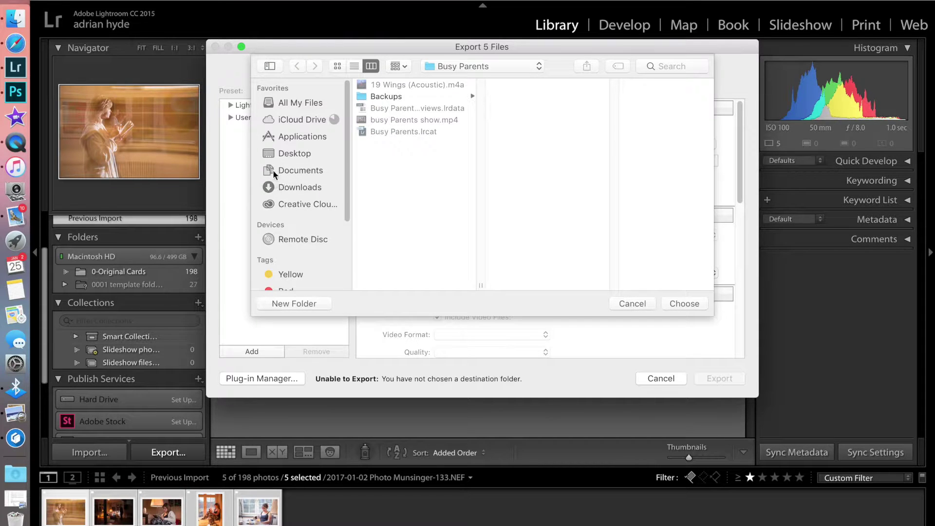
left_click(286, 170)
left_click(398, 95)
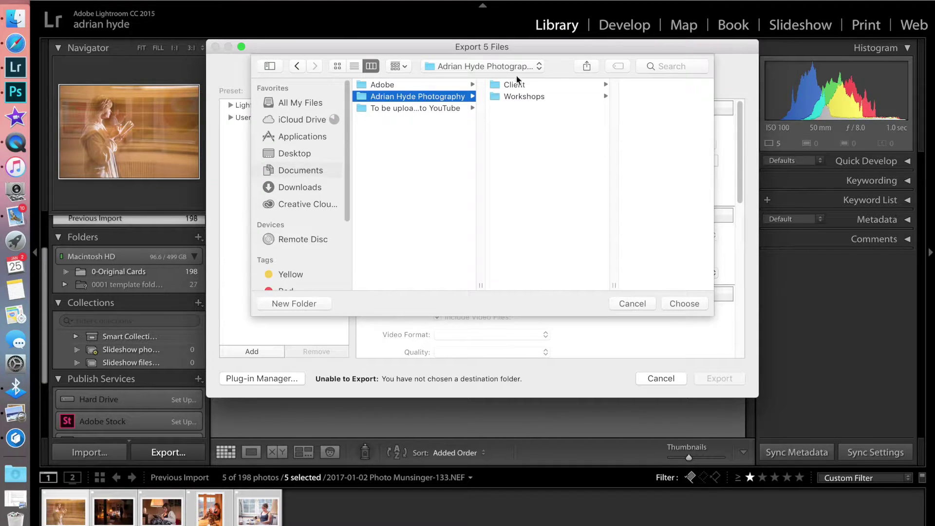
left_click(516, 85)
left_click(639, 119)
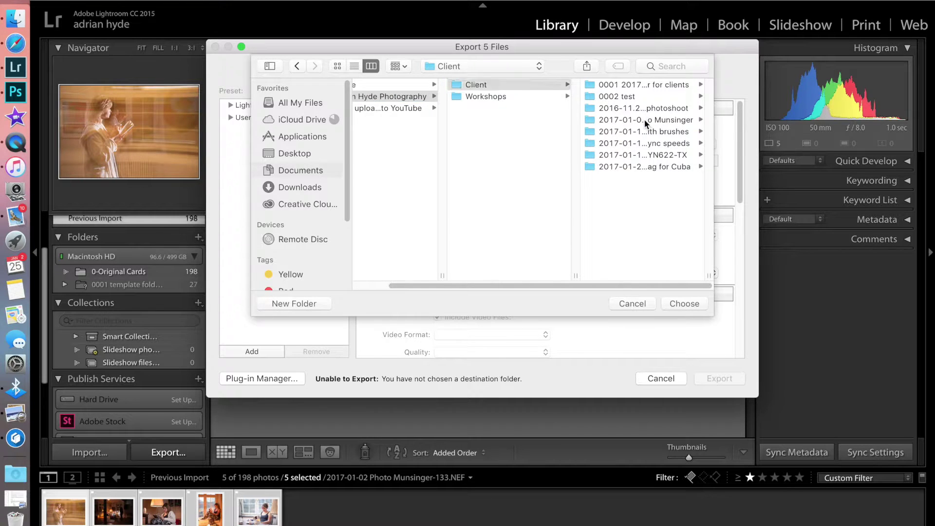
left_click(623, 108)
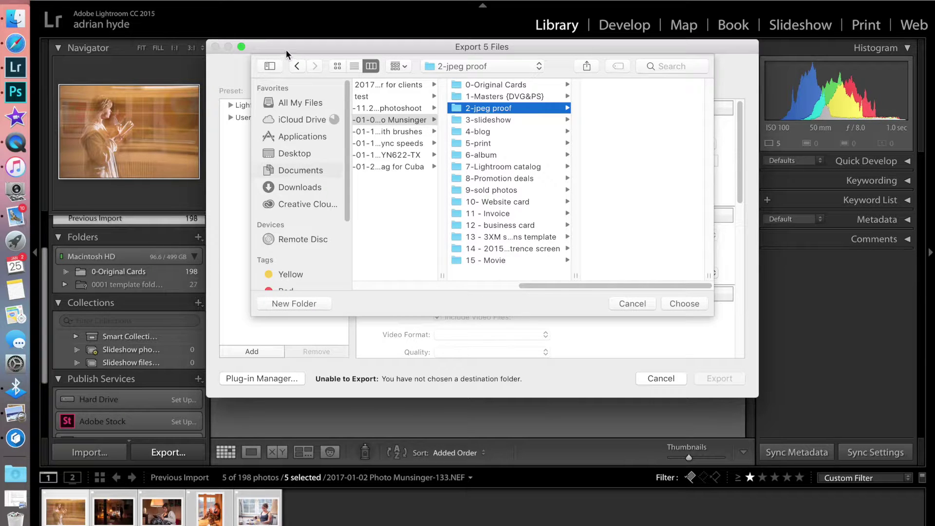
left_click(682, 302)
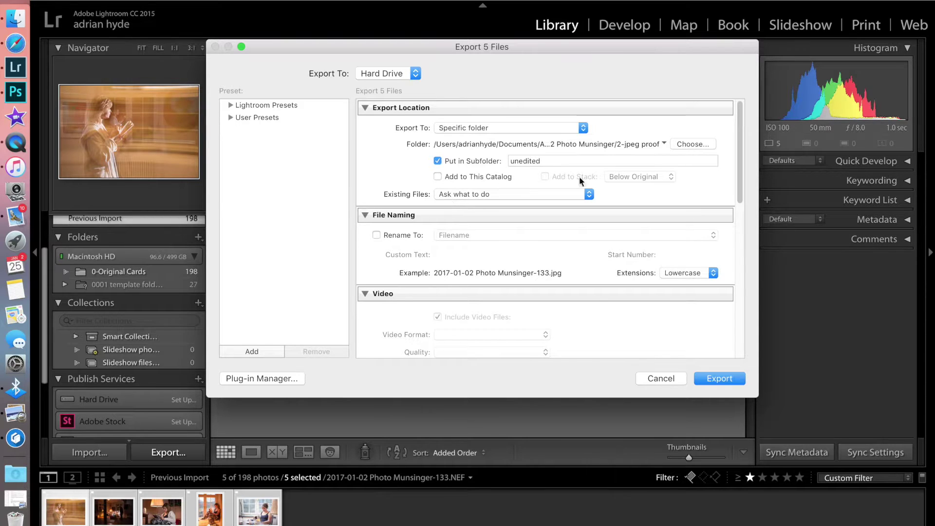
Have the exported files added to this catalog and keep existing files handled with Ask what to do
left_click(438, 176)
left_click(537, 195)
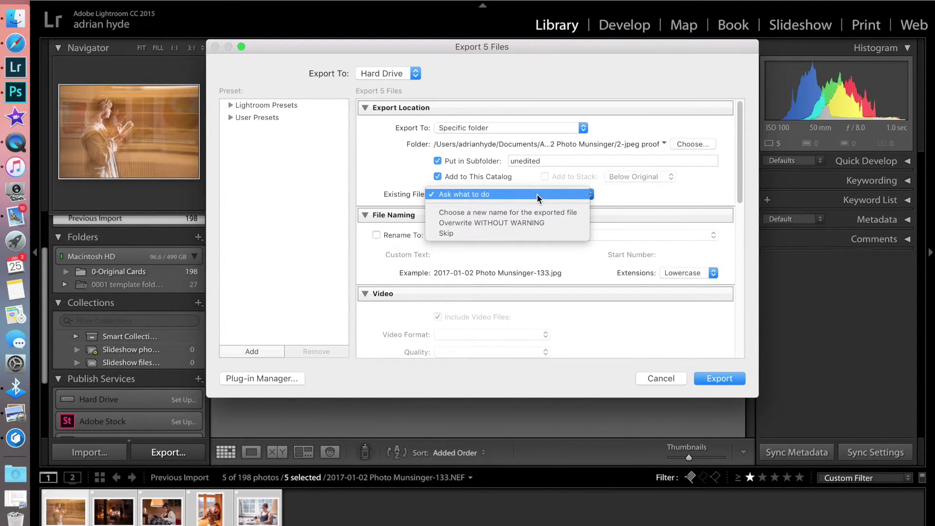
left_click(537, 193)
Set the color space of the exported JPEGs to AdobeRGB (1998) in the file settings
left_click_drag(739, 153, 746, 250)
left_click_drag(646, 212, 748, 241)
left_click(509, 175)
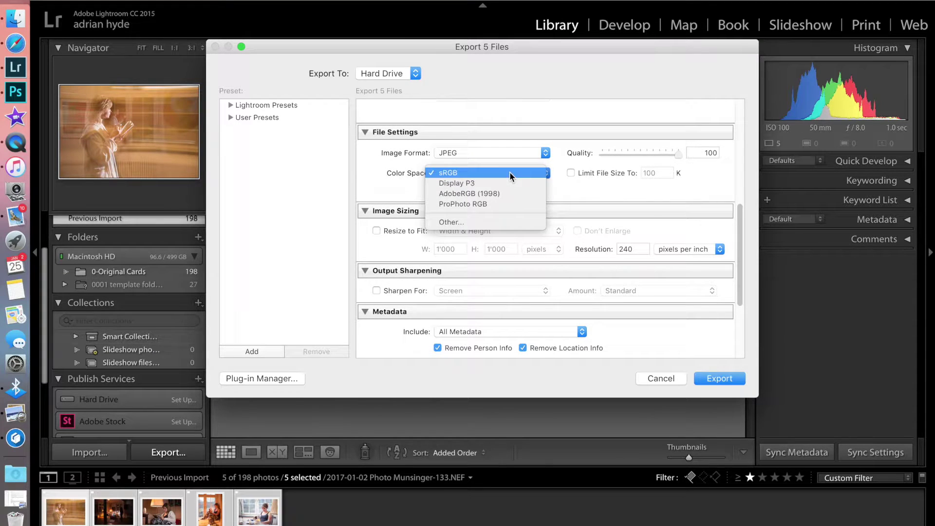
left_click(499, 193)
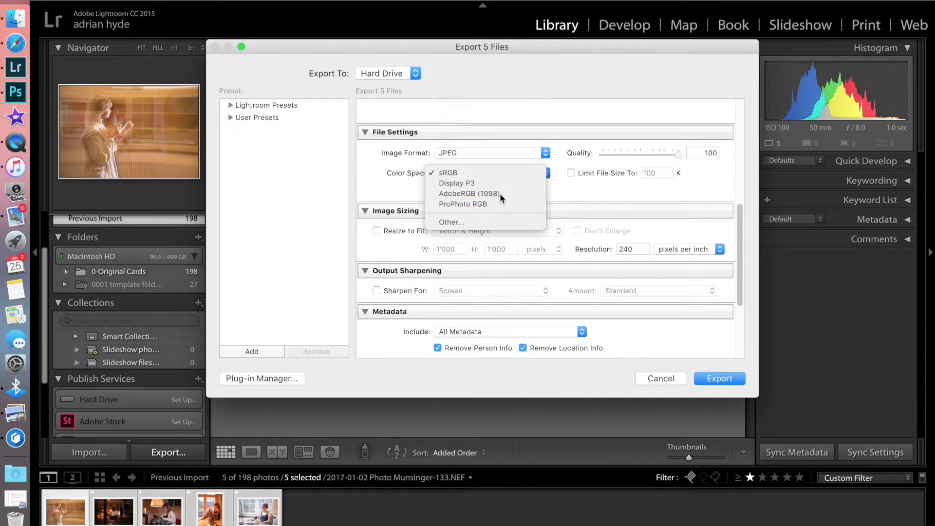
Set the resolution of the exported JPEGs to 300 pixels per inch in the image sizing settings
left_click_drag(740, 229, 756, 270)
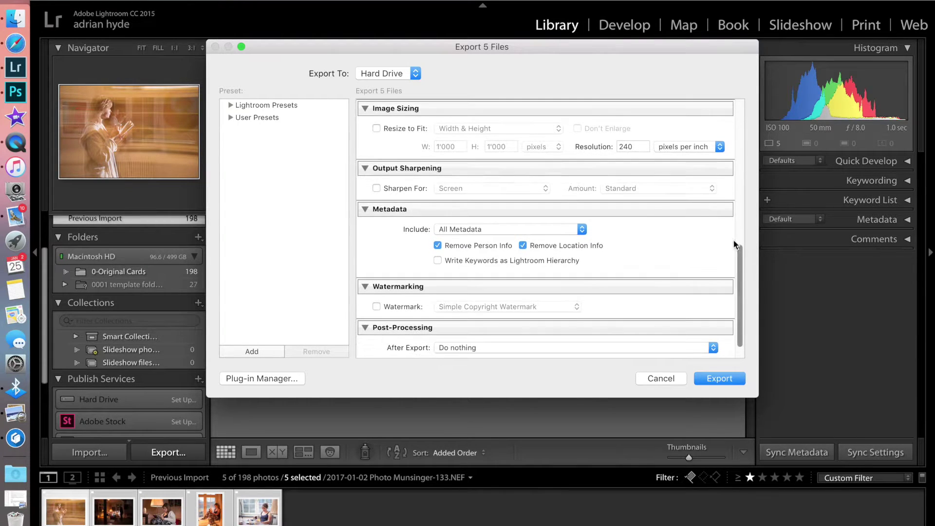
double_click(640, 145)
type("30")
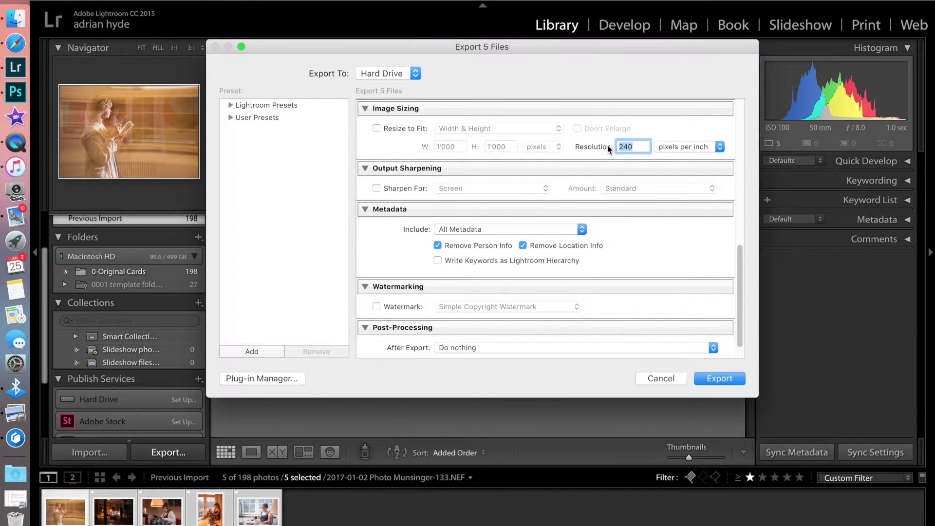
type("0")
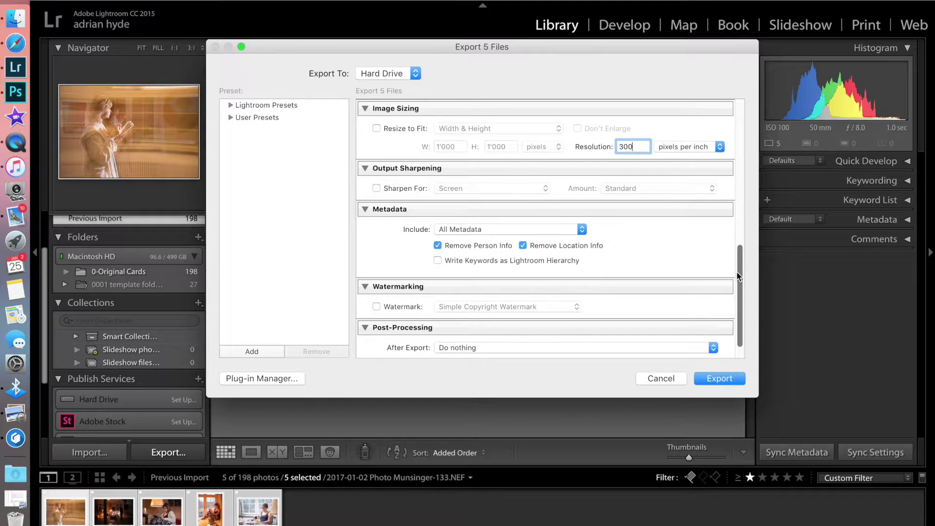
Save the current export settings as a user preset named "normal export" and export the five selected files
scroll(738, 271, "down", 1)
scroll(740, 269, "down", 1)
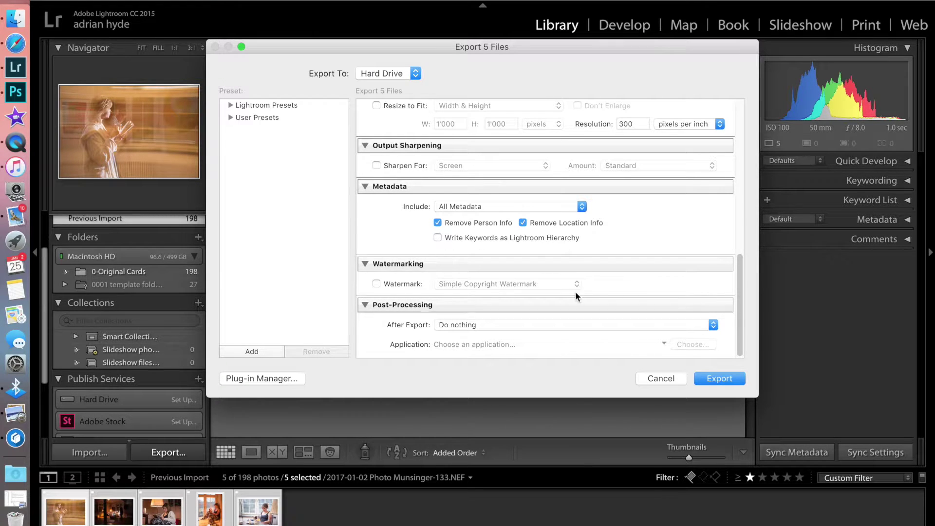
left_click(253, 351)
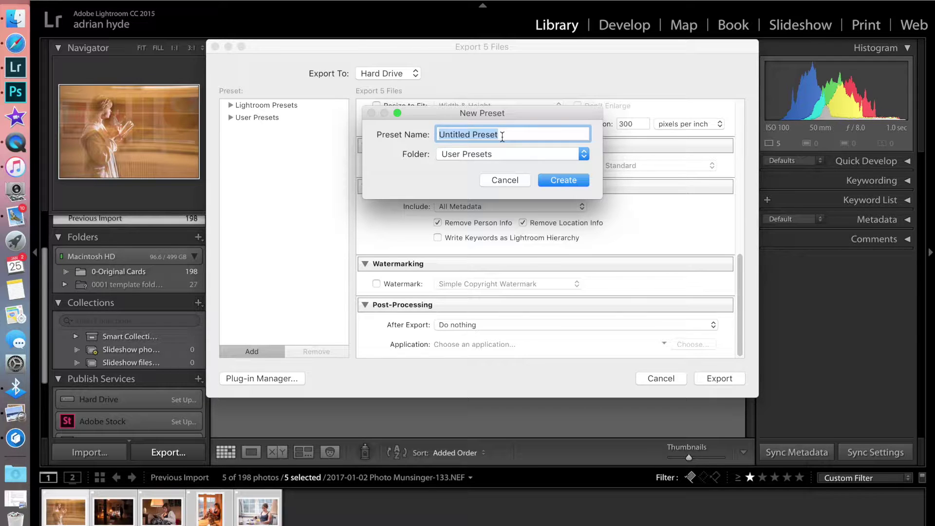
type("normal")
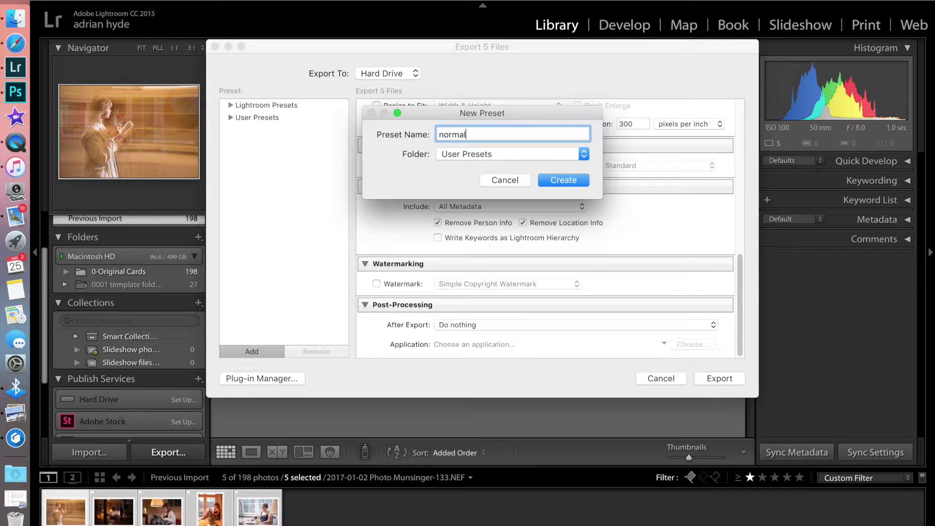
type(" export")
left_click(562, 181)
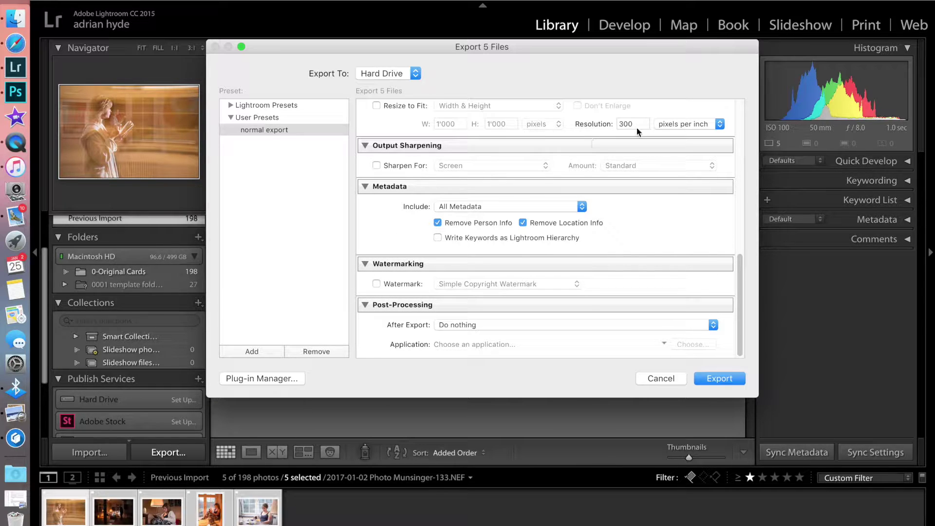
left_click(716, 379)
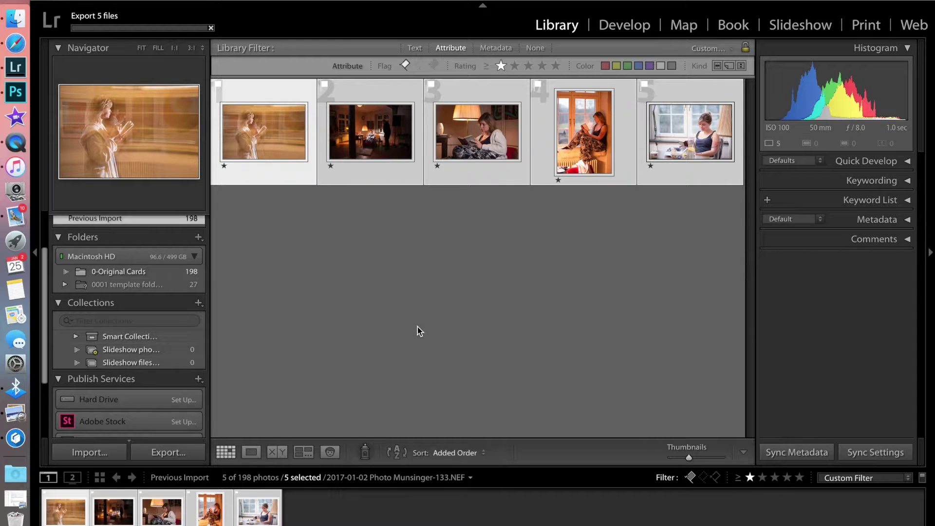
Turn off the library filter, switch to Finder and check the exported JPEGs in the unedited folder inside the shoot's 2-jpeg proof folder
key("super+l")
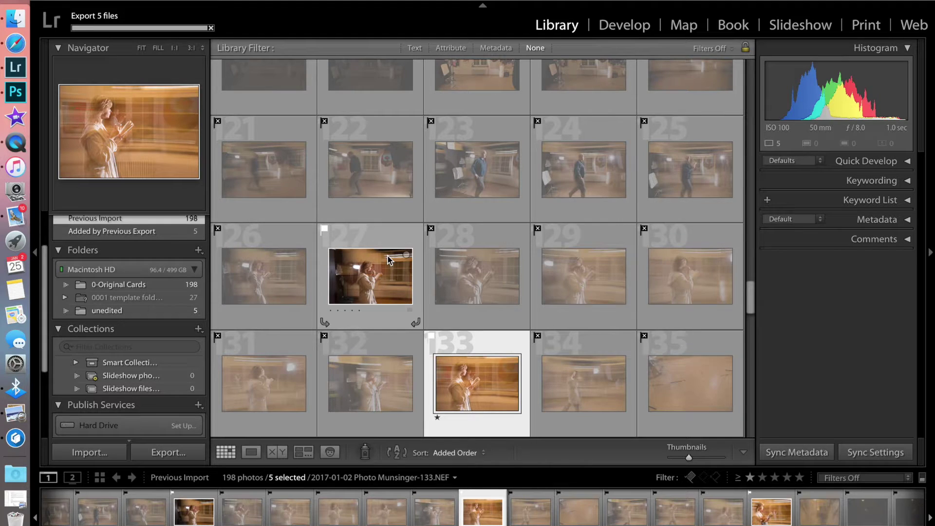
left_click(16, 21)
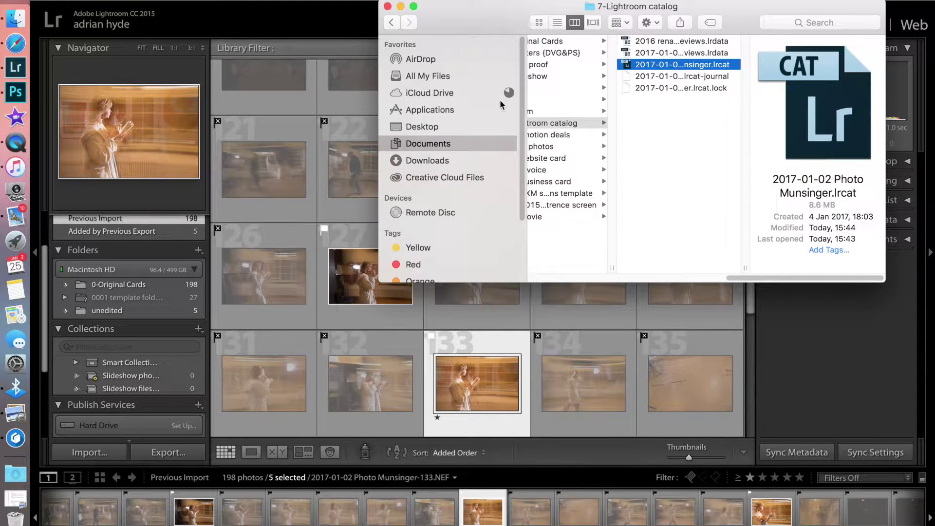
left_click(425, 144)
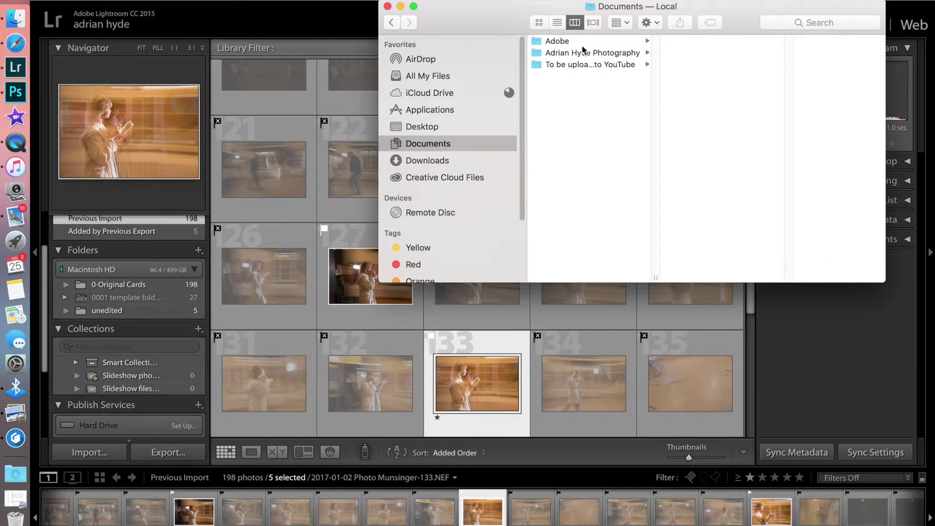
left_click(597, 53)
left_click(700, 41)
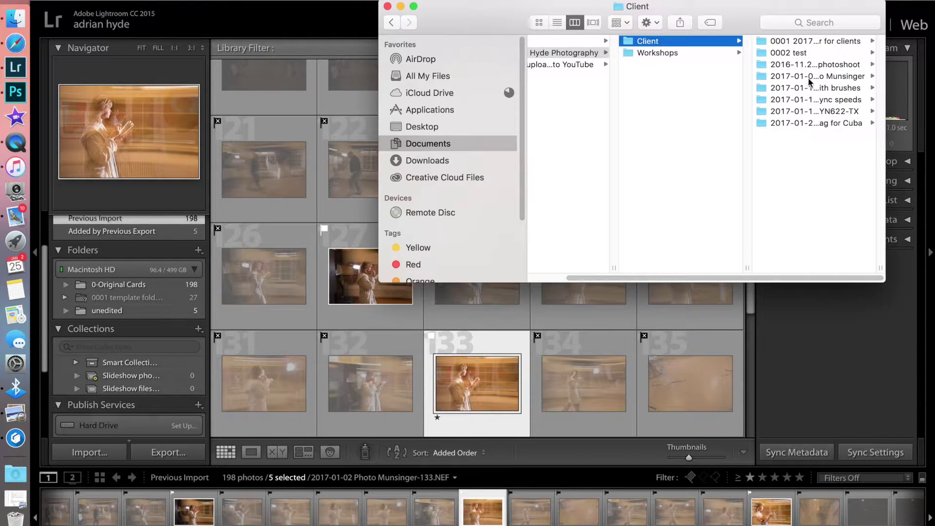
left_click(811, 77)
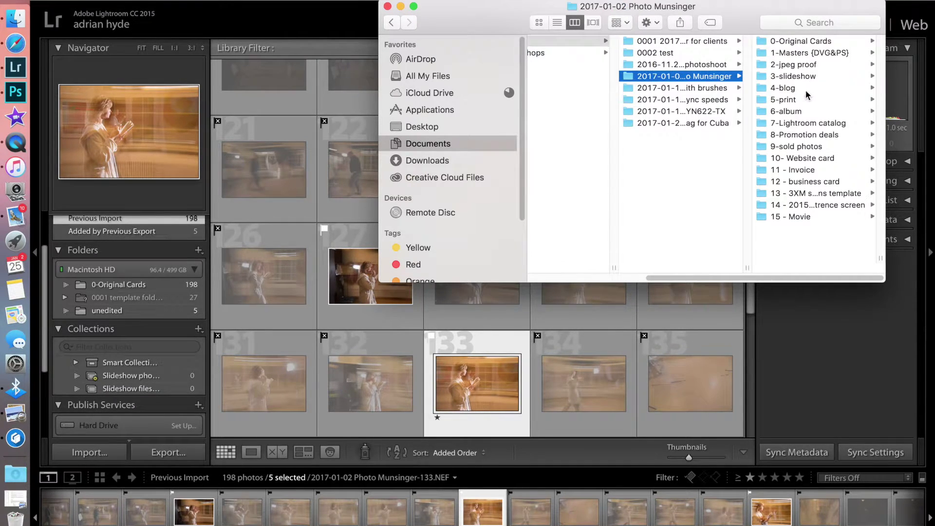
left_click(791, 66)
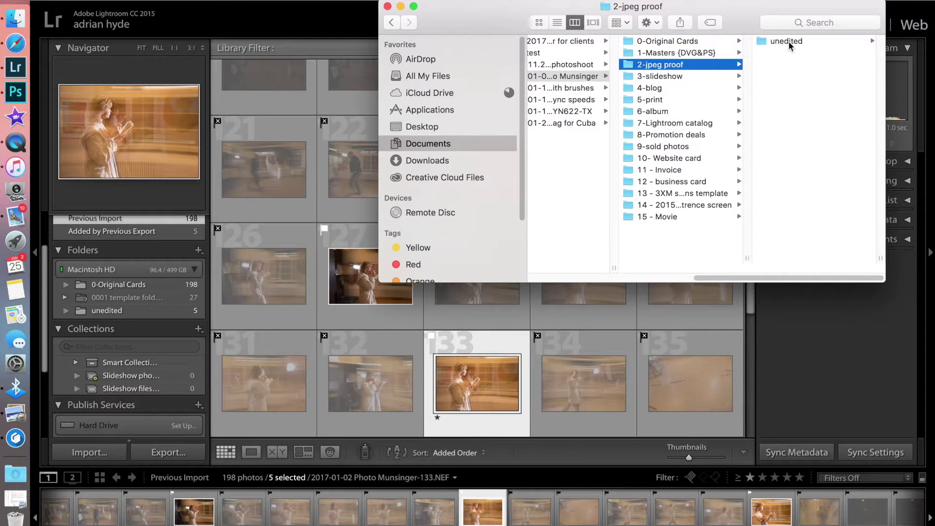
left_click(785, 41)
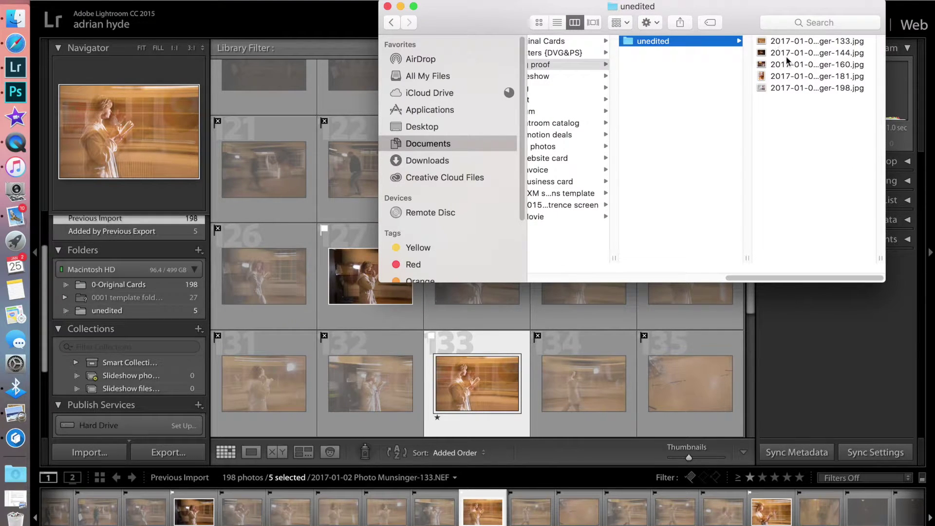
left_click(387, 6)
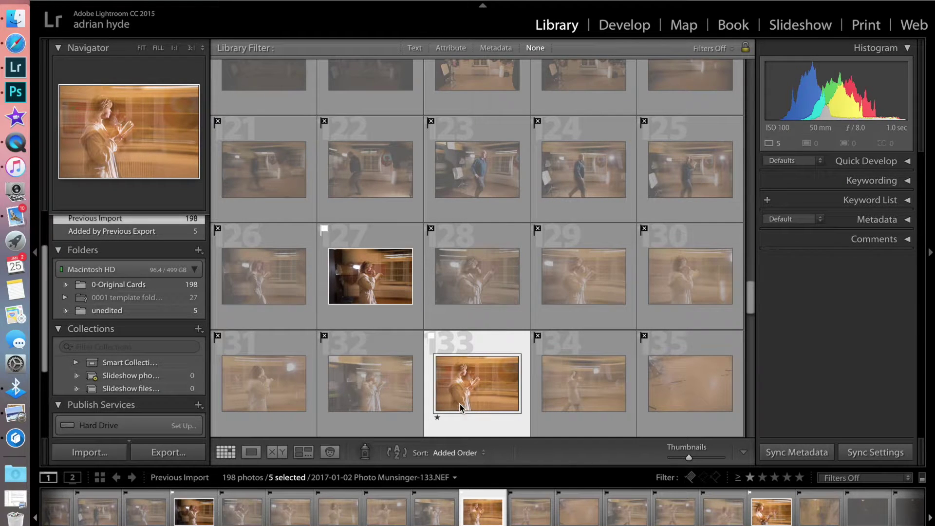
Restore the attribute filter for one-star picks and set the first photo's white balance temperature to 4258 in Develop
left_click(445, 49)
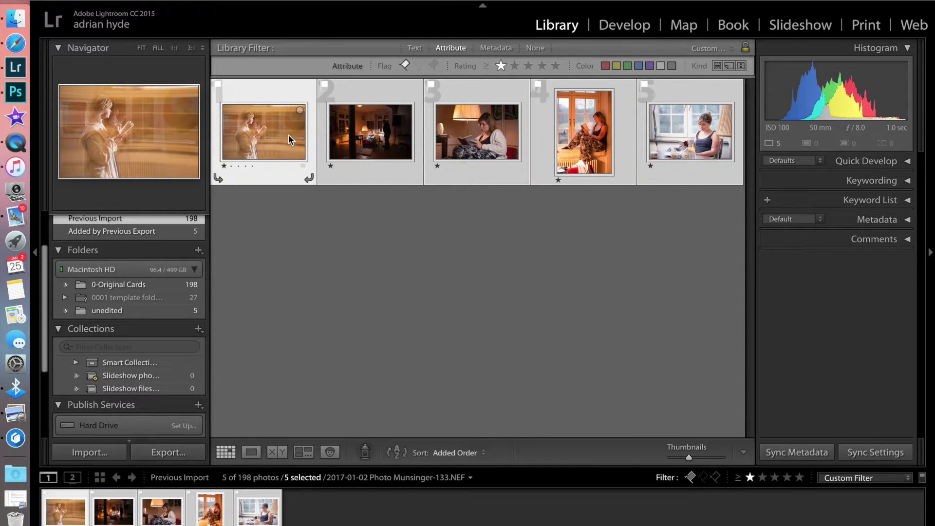
key("d")
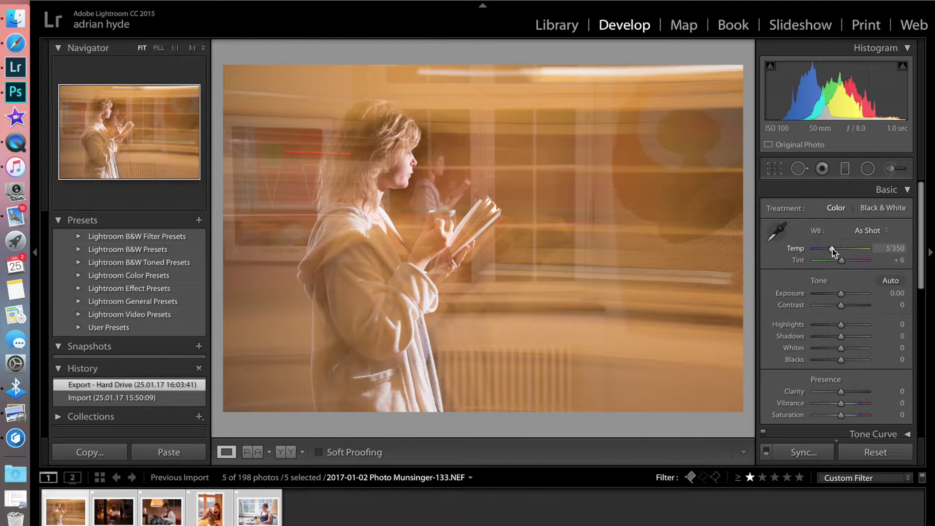
left_click_drag(831, 248, 827, 254)
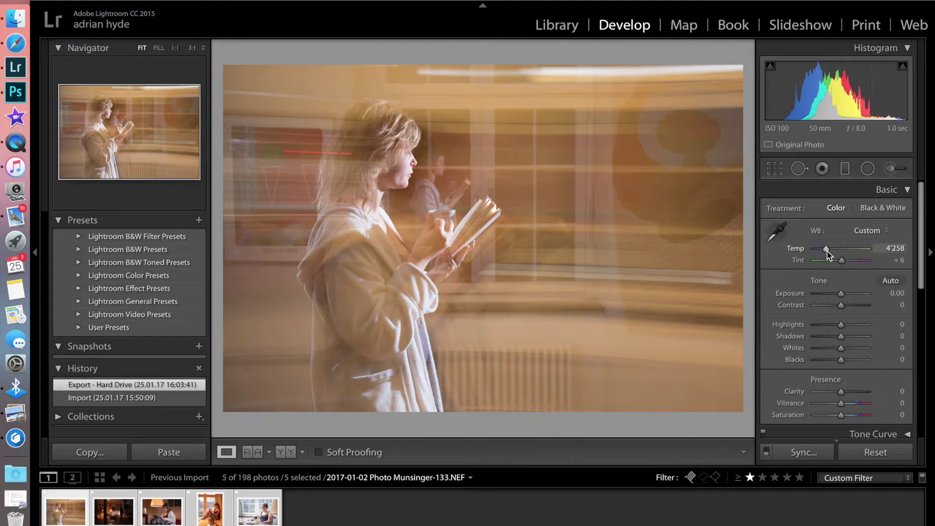
Adjust the photo's tone to Exposure -1.20, Contrast +13, Highlights +40, Shadows -28, Whites -56 and Blacks -25, with Clarity +41
left_click_drag(840, 293, 833, 361)
left_click_drag(924, 265, 925, 333)
mouse_move(840, 249)
left_mouse_down()
mouse_move(830, 250)
mouse_move(852, 253)
left_mouse_up()
left_click_drag(921, 287, 931, 326)
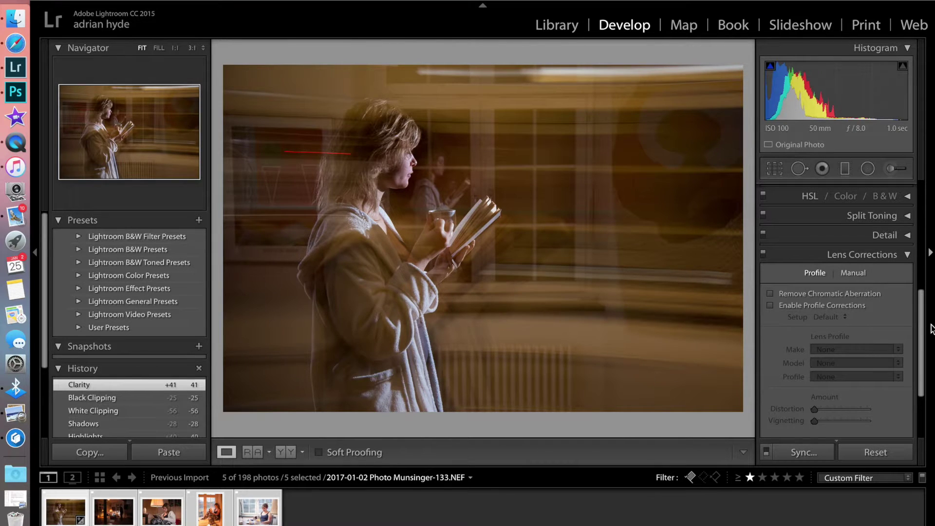
left_click_drag(920, 331, 925, 209)
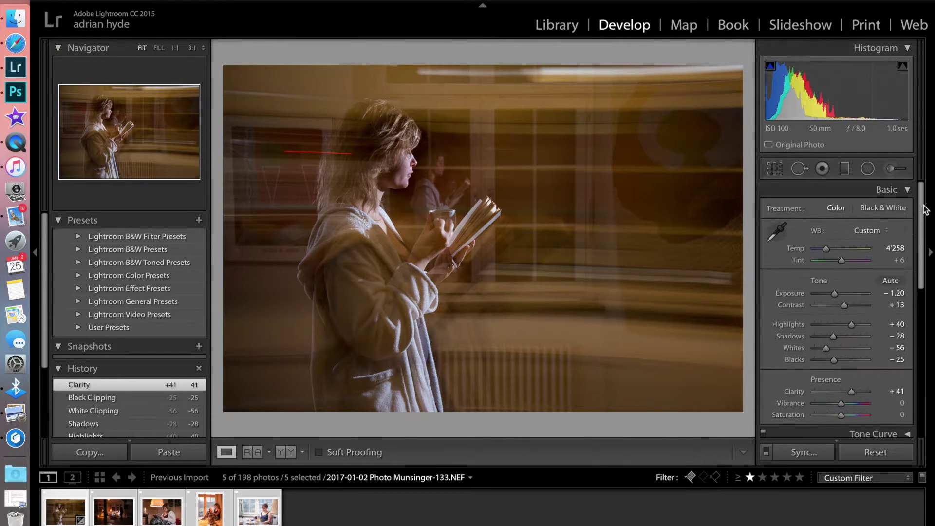
Compare the photo in the Black & White and Color treatments, finishing on Color
left_click(876, 208)
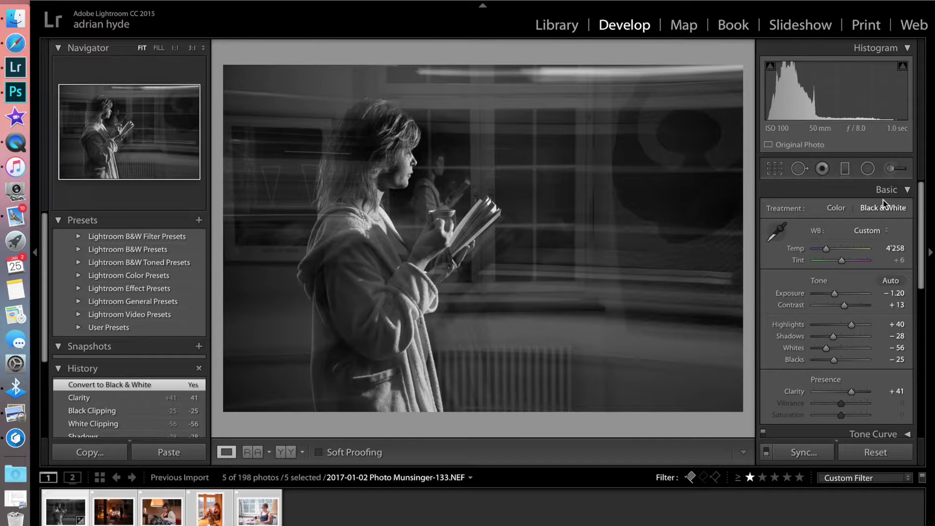
left_click(837, 210)
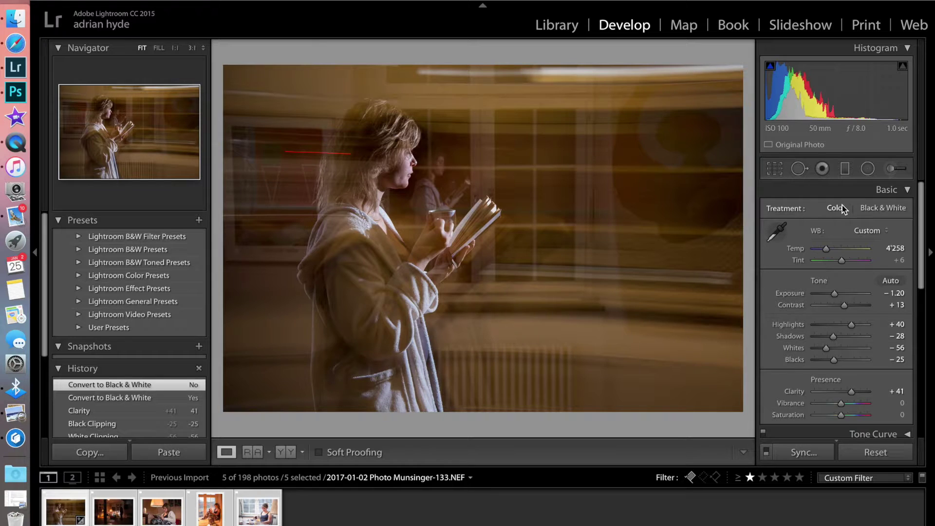
left_click(875, 210)
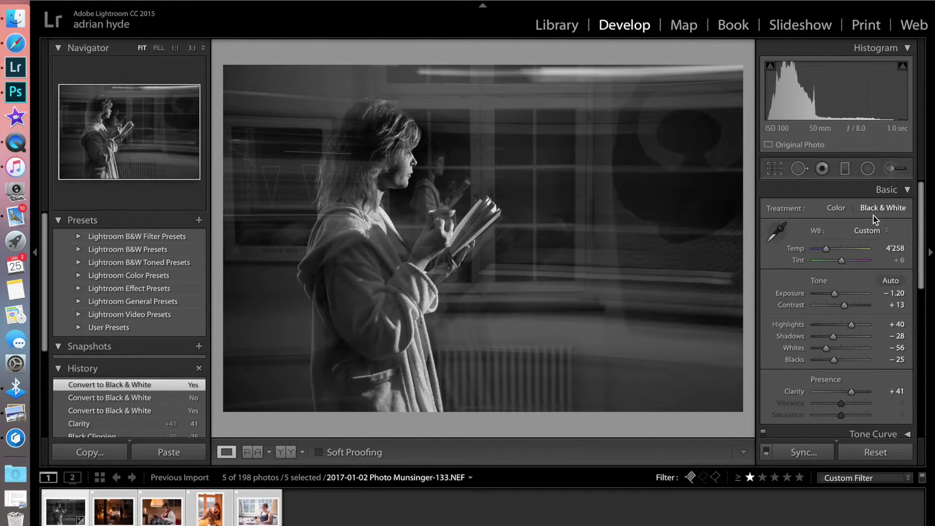
left_click(847, 211)
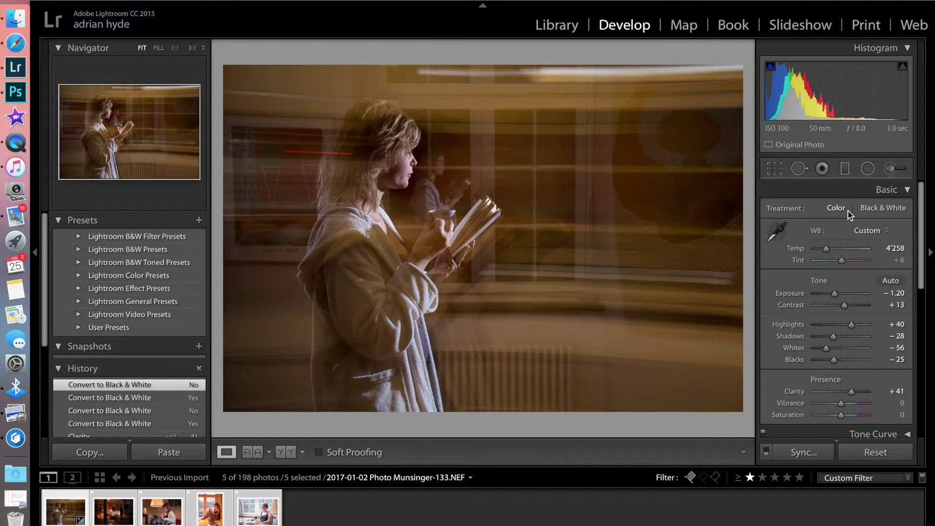
Crop the photo tightly around the woman with the cup and book, and tilt the crop to an angle of 7.27
key("r")
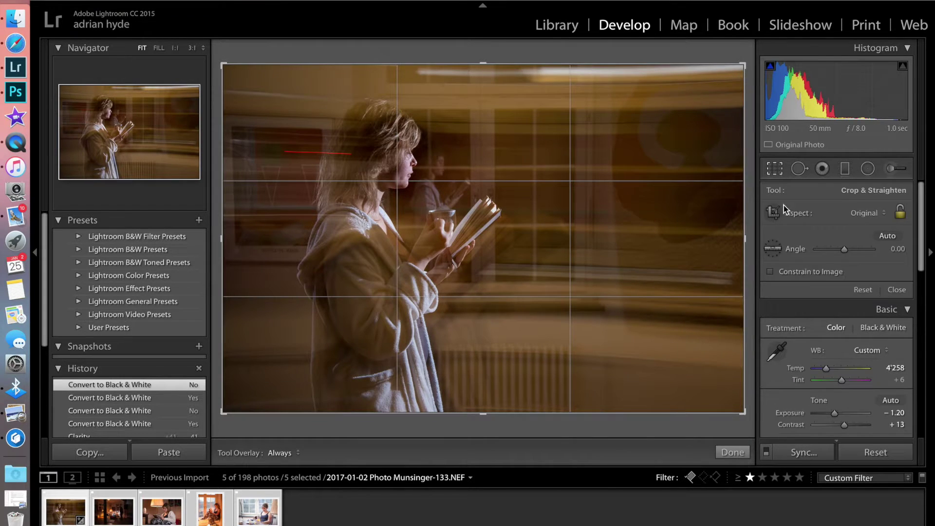
left_click_drag(220, 66, 261, 84)
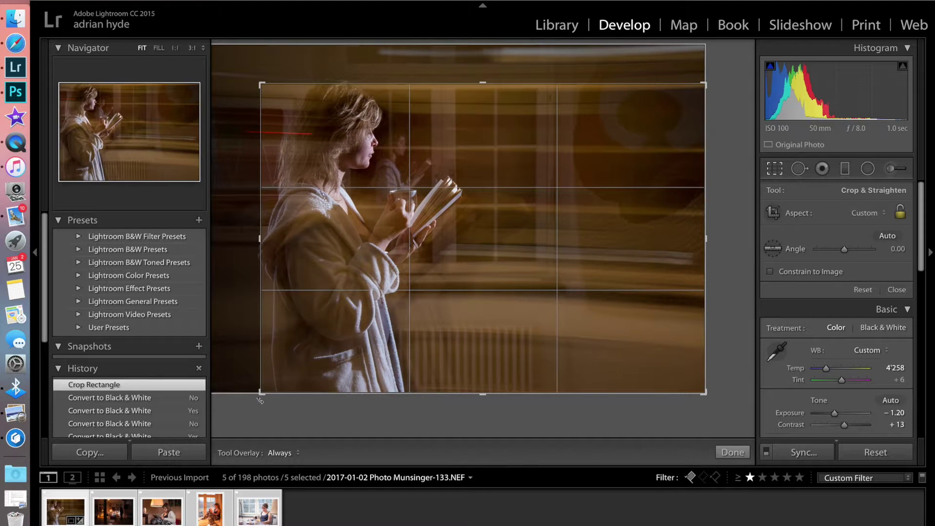
left_click_drag(263, 392, 275, 358)
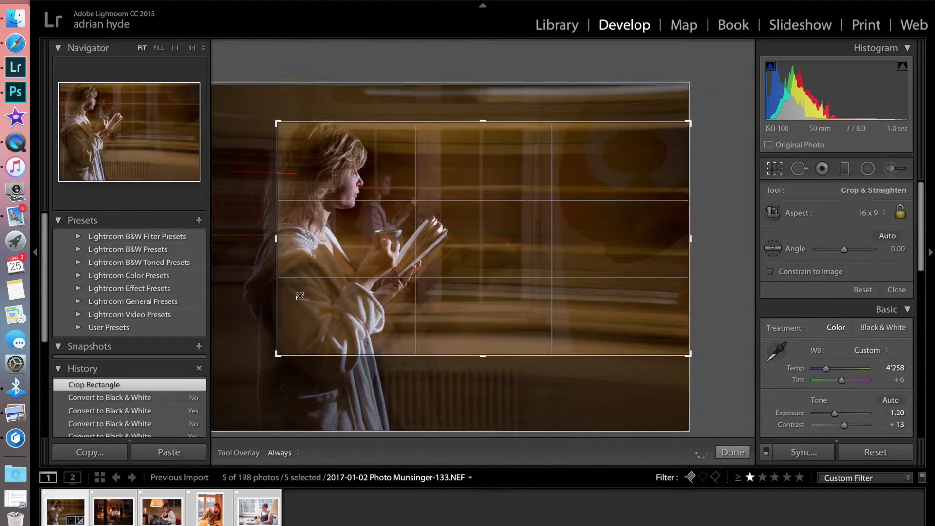
left_click_drag(359, 225, 382, 248)
left_click_drag(690, 239, 625, 239)
mouse_move(351, 152)
left_mouse_down()
mouse_move(364, 151)
mouse_move(367, 133)
mouse_move(369, 166)
mouse_move(358, 137)
left_mouse_up()
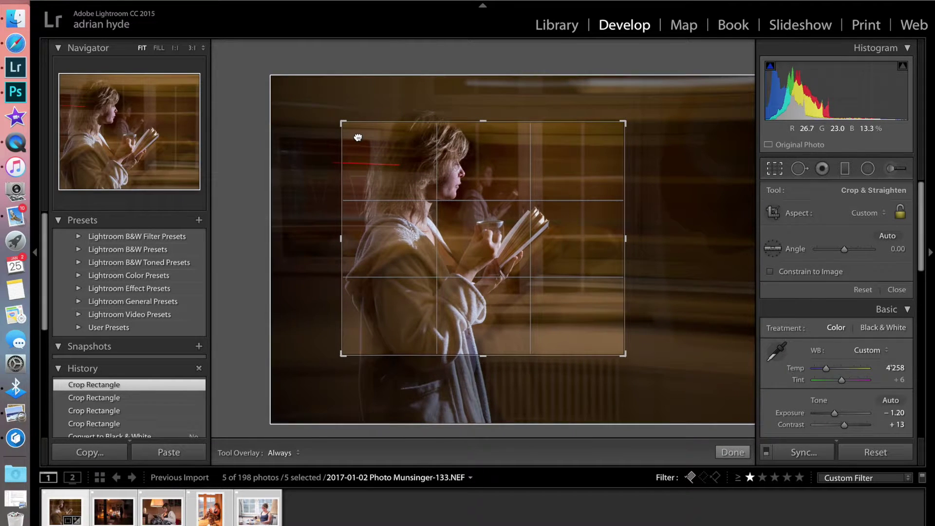
left_click_drag(295, 170, 295, 144)
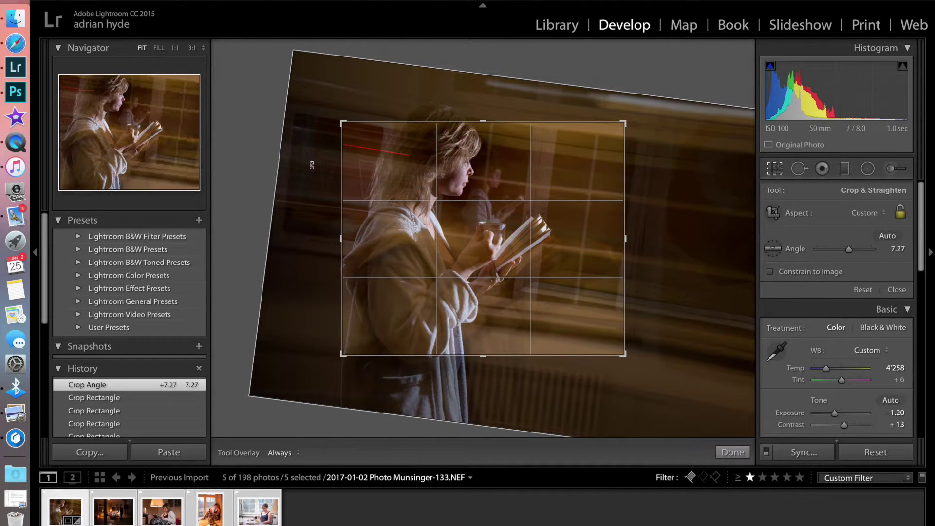
key("Return")
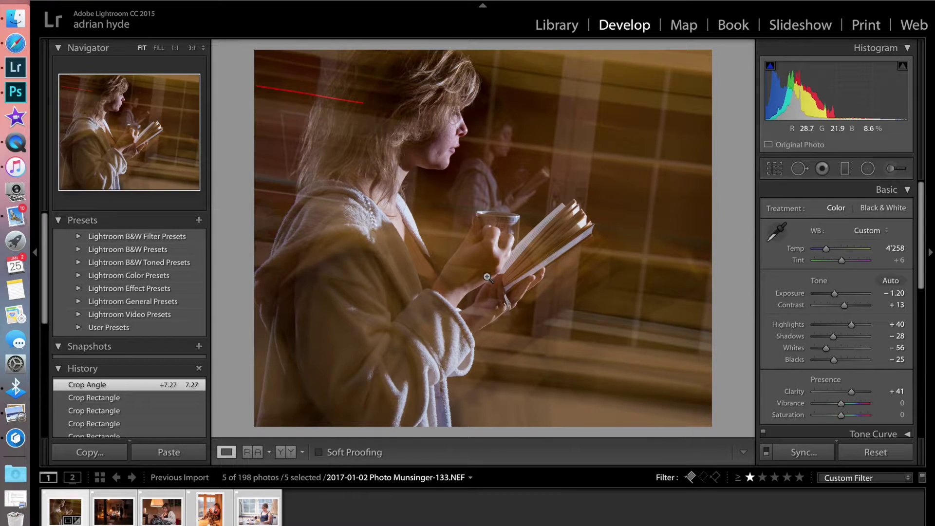
Straighten the crop to an angle of 0.23 while previewing the photo in black and white, and return it to the Color treatment
left_click(878, 210)
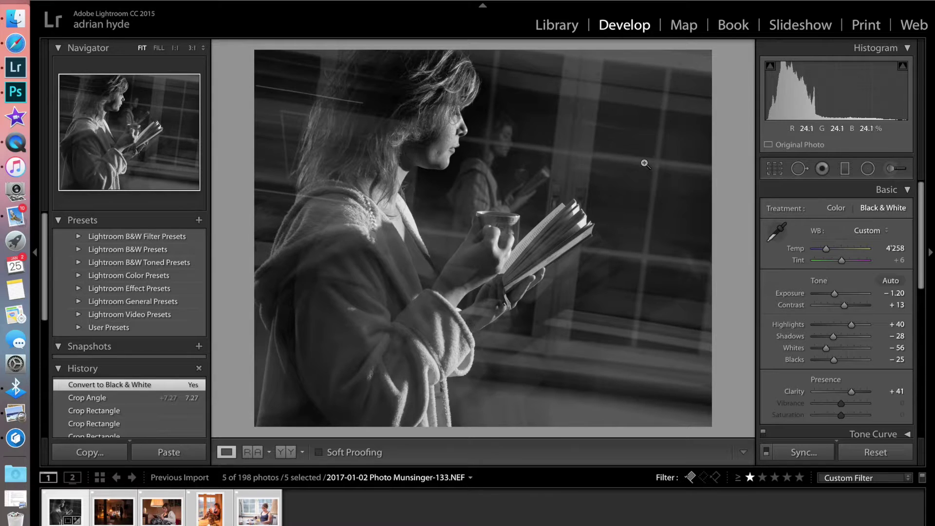
key("r")
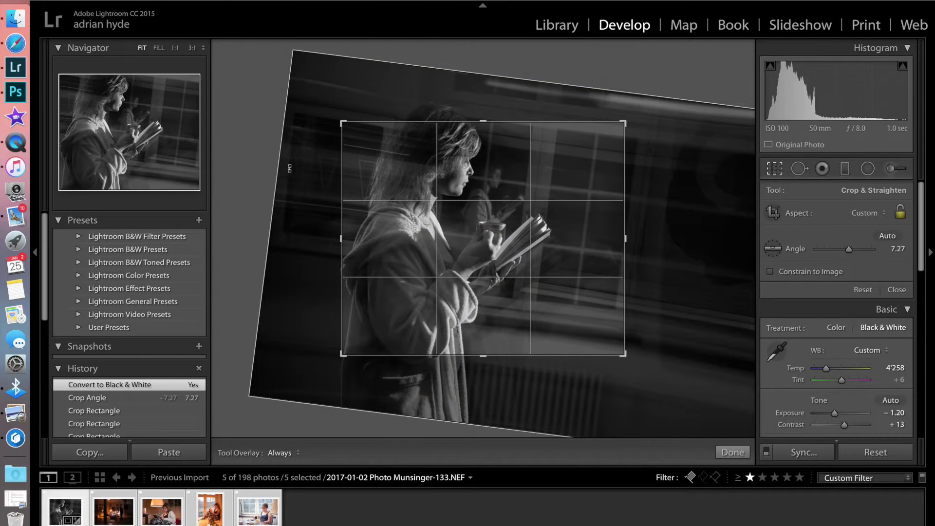
left_click_drag(290, 168, 294, 189)
key("Return")
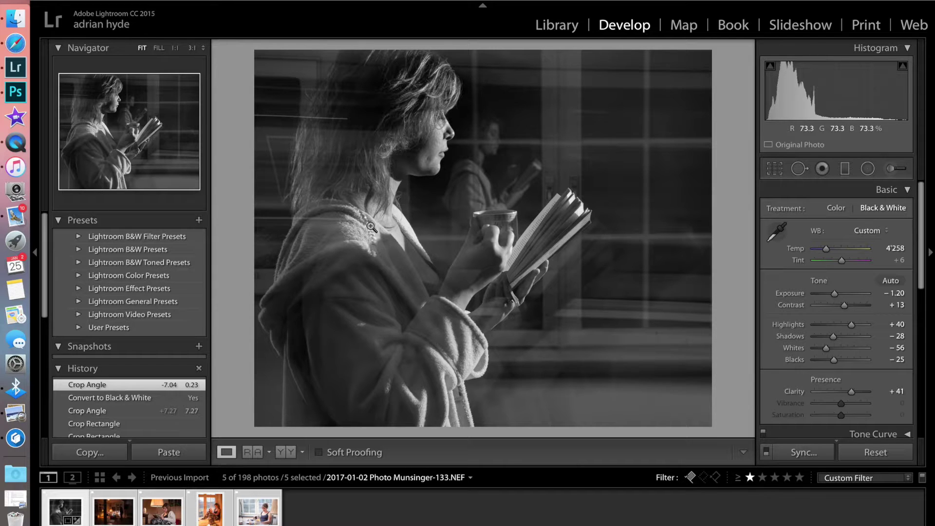
left_click(836, 208)
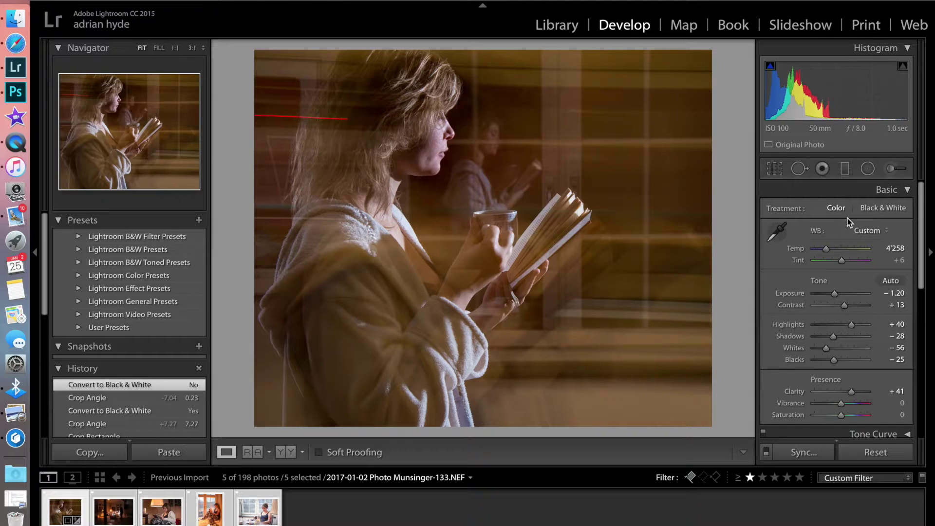
Apply the previous photo's develop settings to the wide shot of the woman reading in the armchair, photo 144
key("Right")
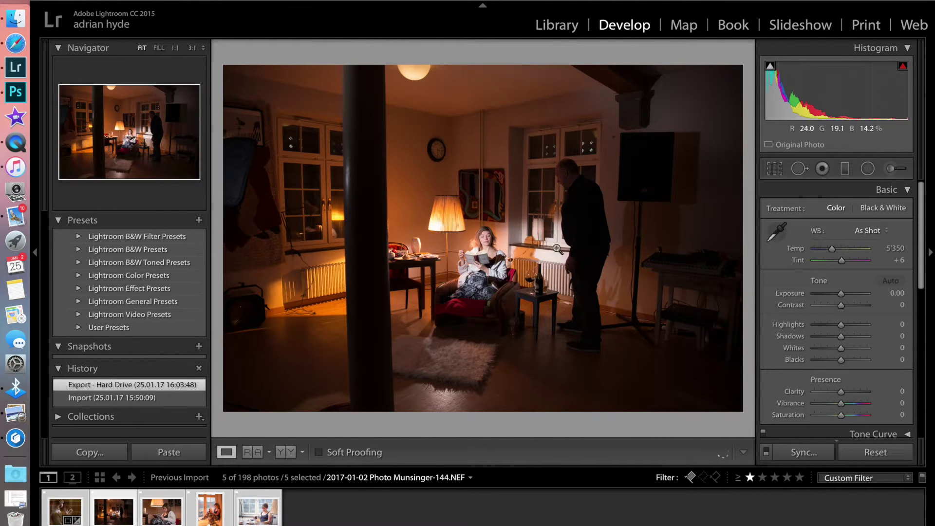
key("r")
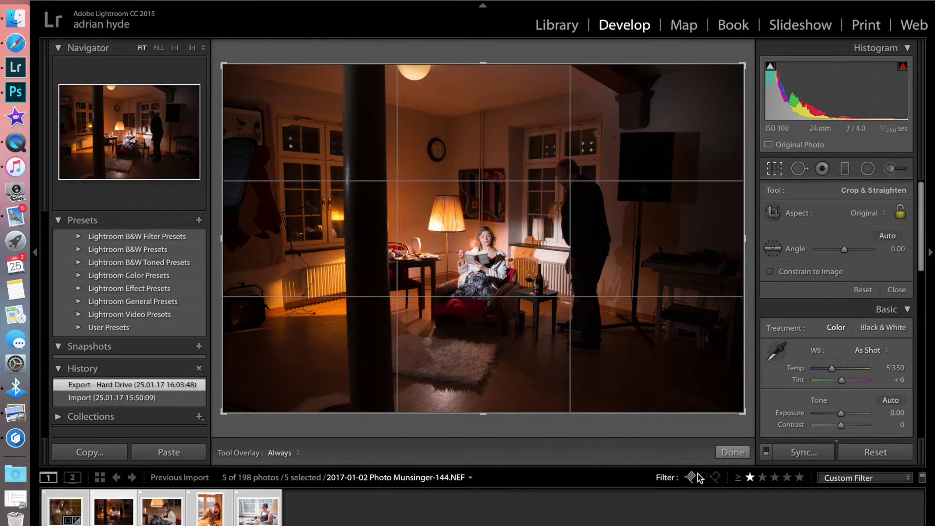
left_click(738, 455)
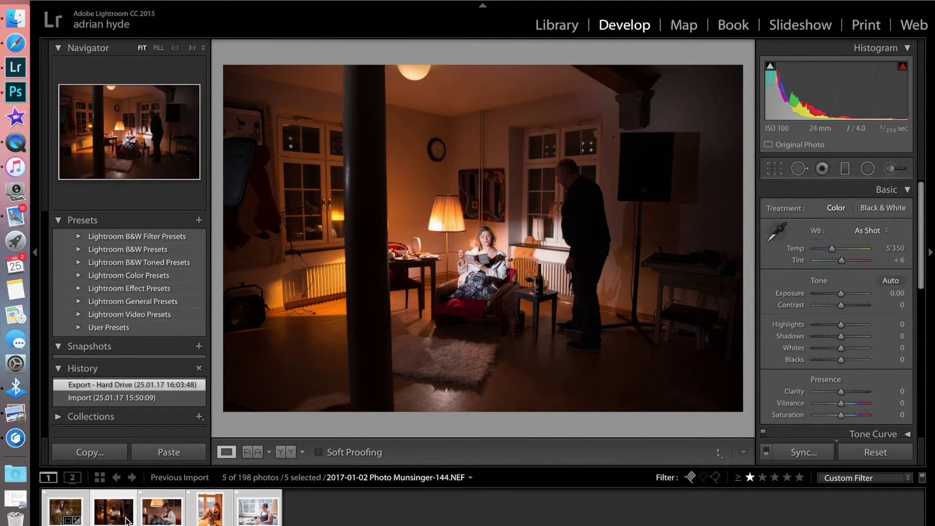
left_click(96, 500)
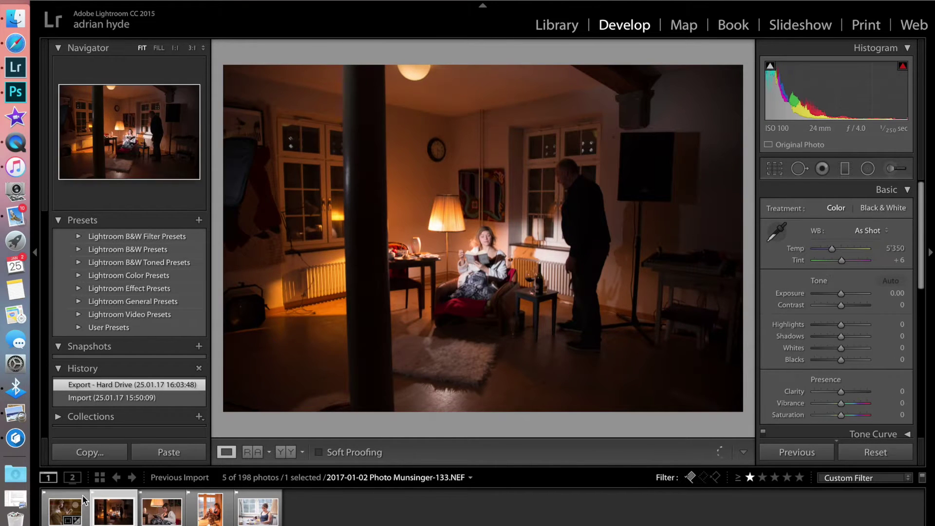
left_click(79, 500)
left_click(103, 502)
left_click(792, 454)
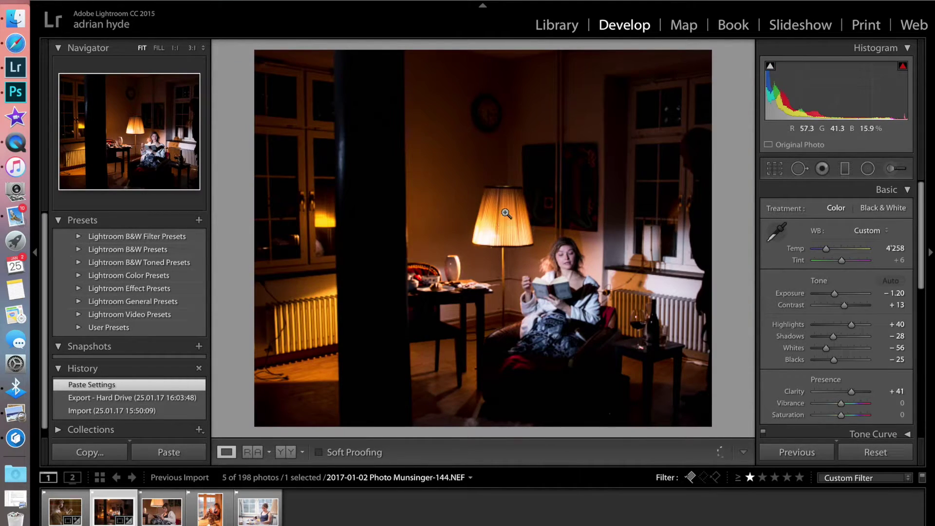
Shift and slightly tighten the crop around the lamp and the seated woman, and straighten it to an angle of 0.30
key("r")
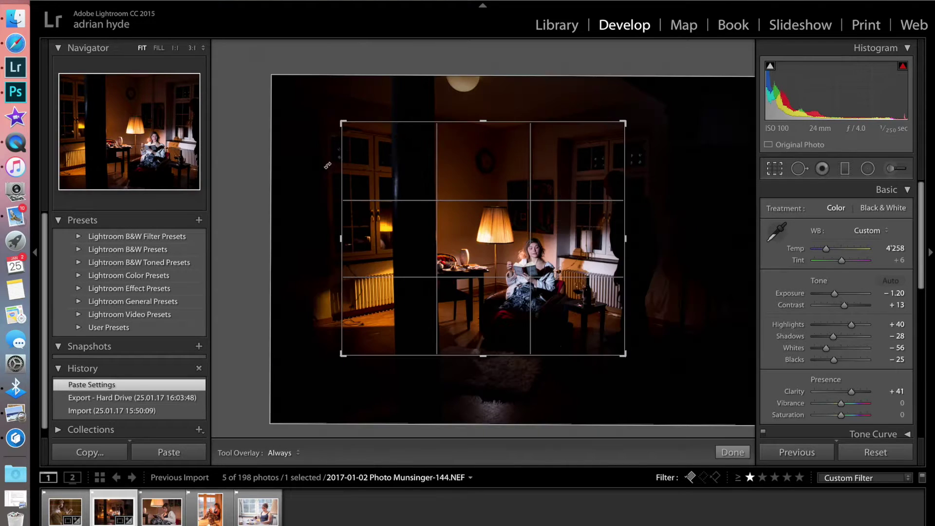
left_click_drag(361, 160, 273, 129)
left_click_drag(340, 121, 345, 130)
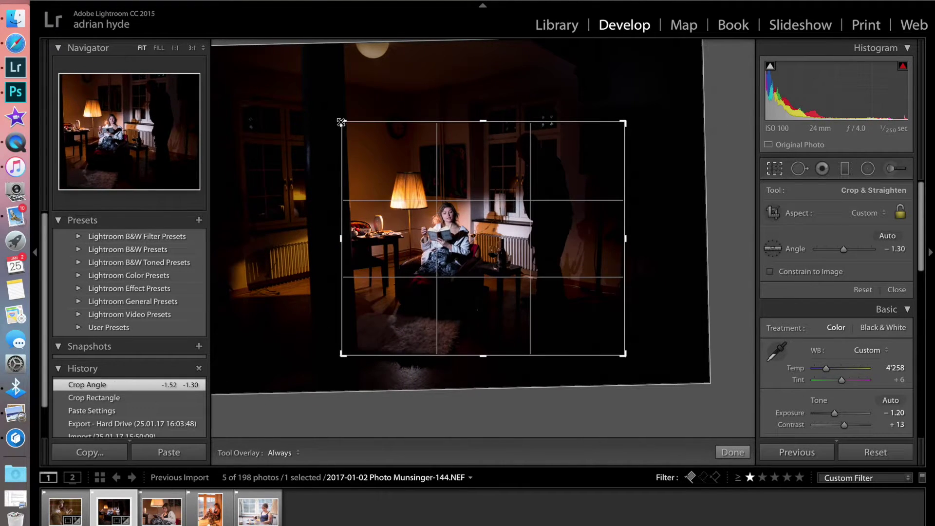
left_click_drag(305, 135, 374, 178)
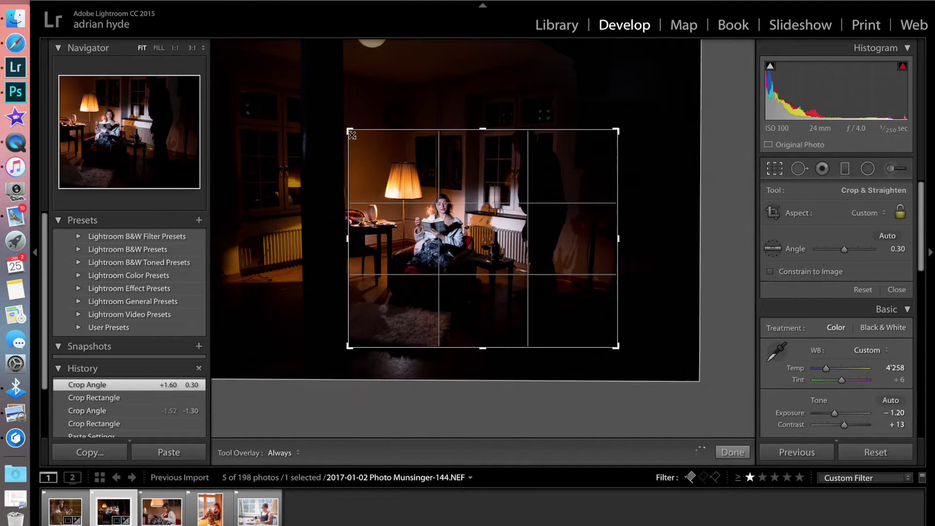
Reshape the crop to a portrait 4 x 5 / 8 x 10 frame around the lamp, table and woman, excluding the standing man, and apply it
left_click_drag(398, 224, 450, 262)
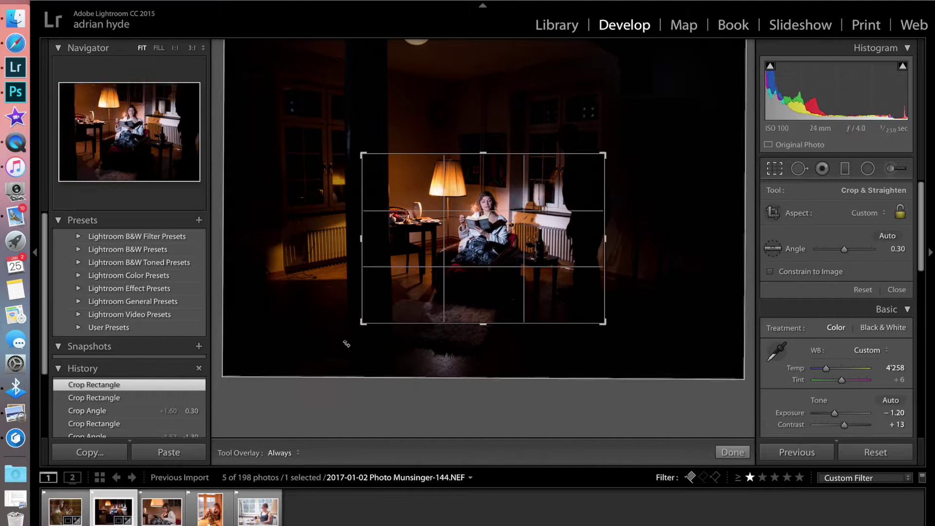
left_click_drag(363, 325, 411, 281)
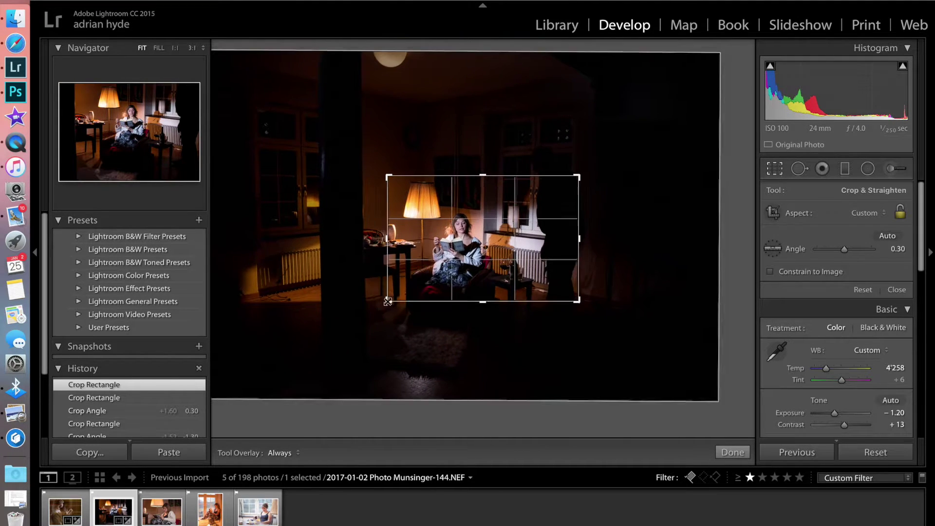
left_click_drag(431, 244, 474, 242)
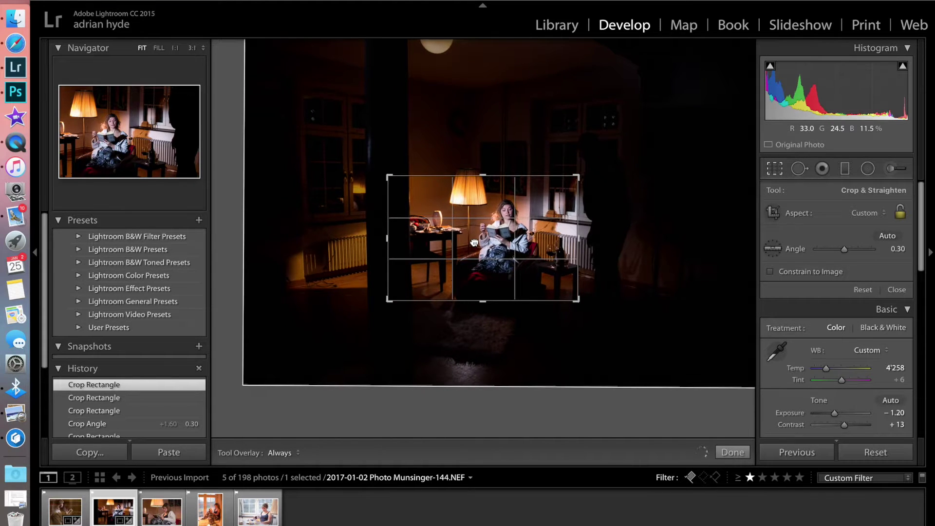
left_click_drag(382, 227, 401, 239)
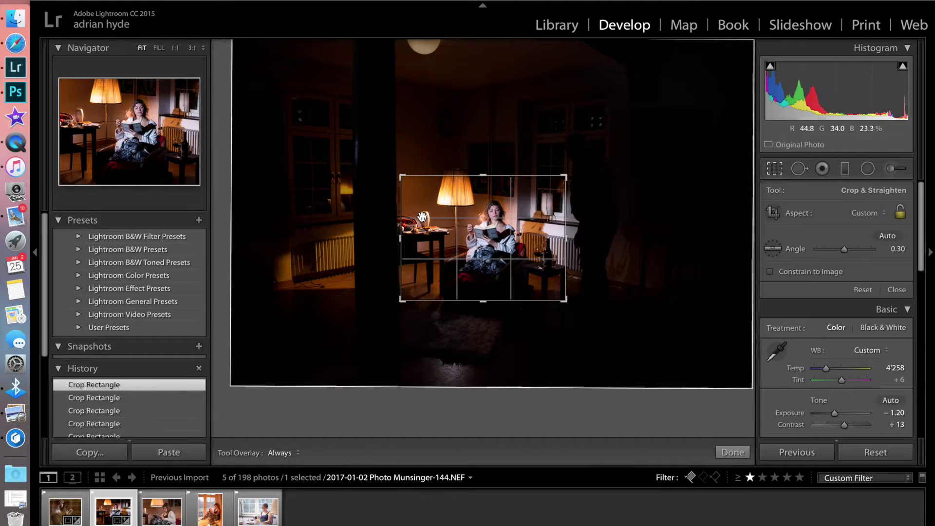
left_click_drag(482, 176, 478, 136)
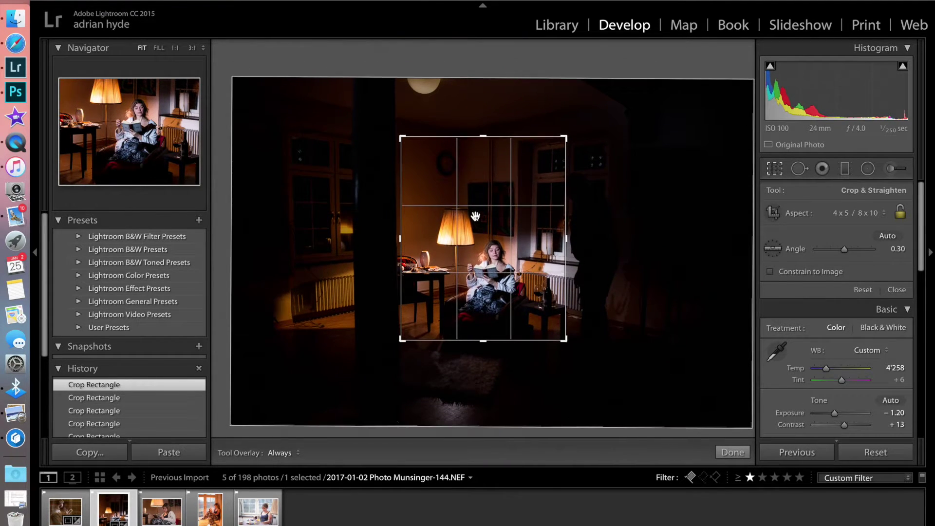
left_click_drag(484, 179, 485, 172)
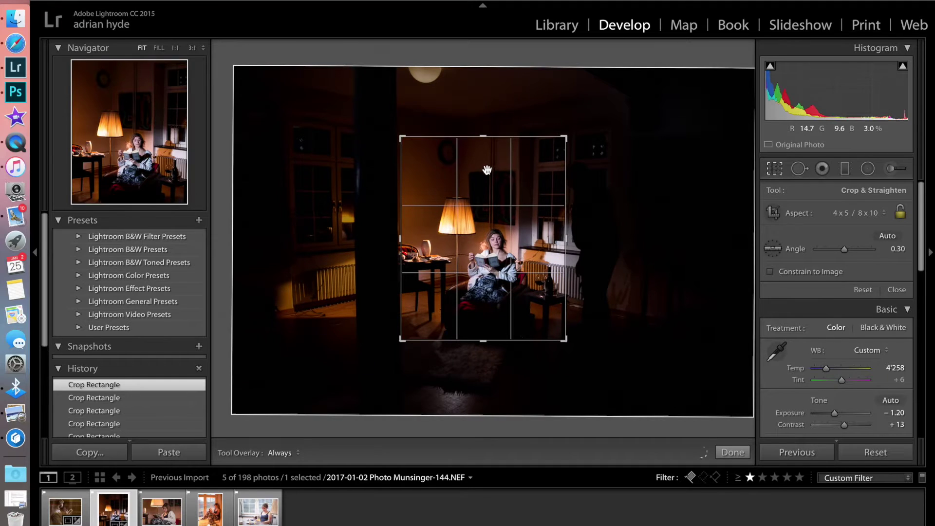
key("Return")
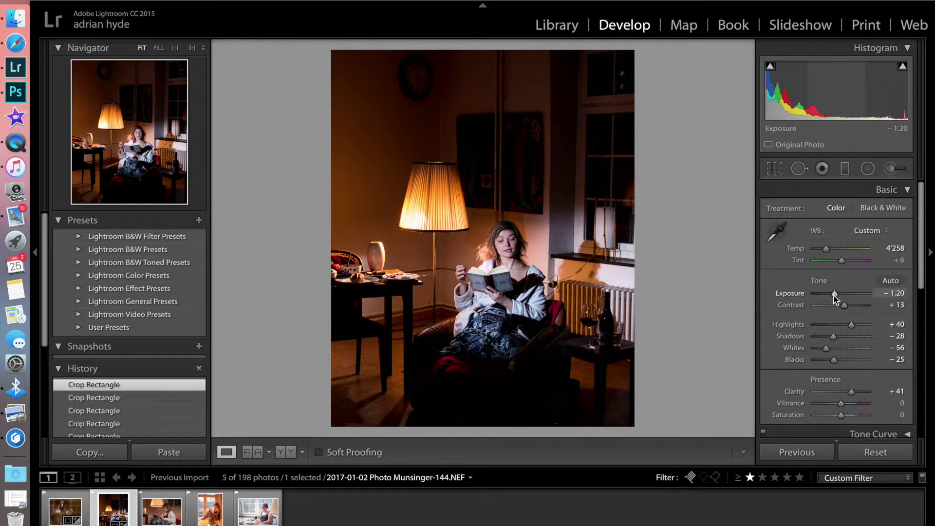
Set Exposure -1.90, Contrast +23, Highlights +41, Shadows -2, Whites -23, Blacks -30, Clarity +20 and Temp 4839, and preview the Black & White treatment
left_click_drag(832, 295, 833, 356)
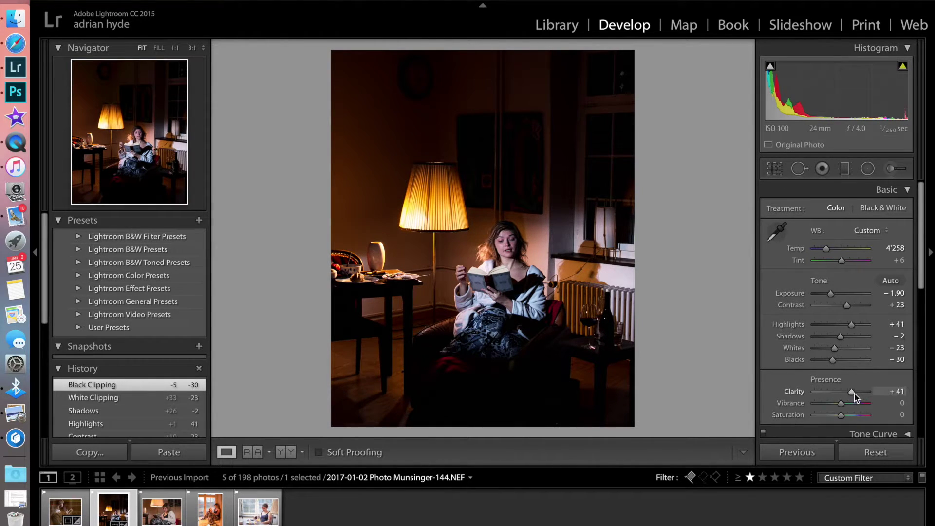
left_click_drag(852, 395, 846, 394)
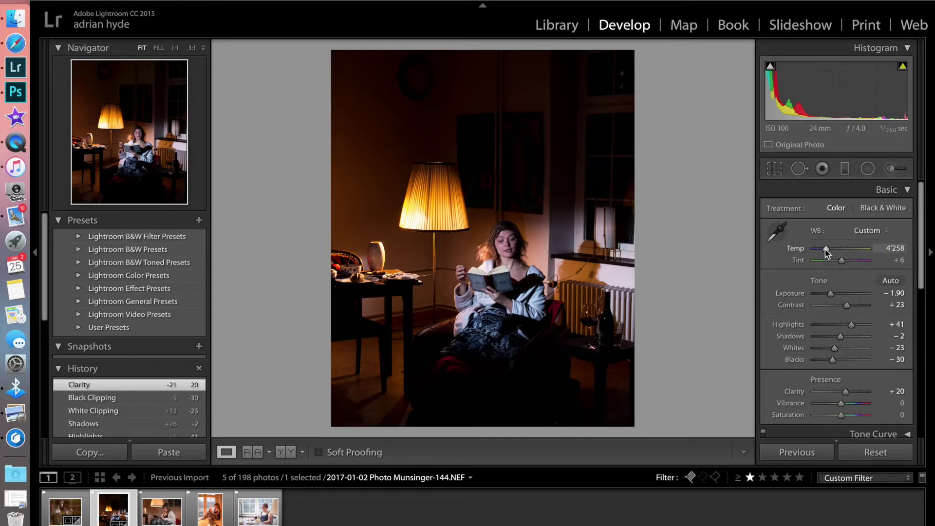
left_click_drag(826, 251, 833, 255)
left_click(878, 209)
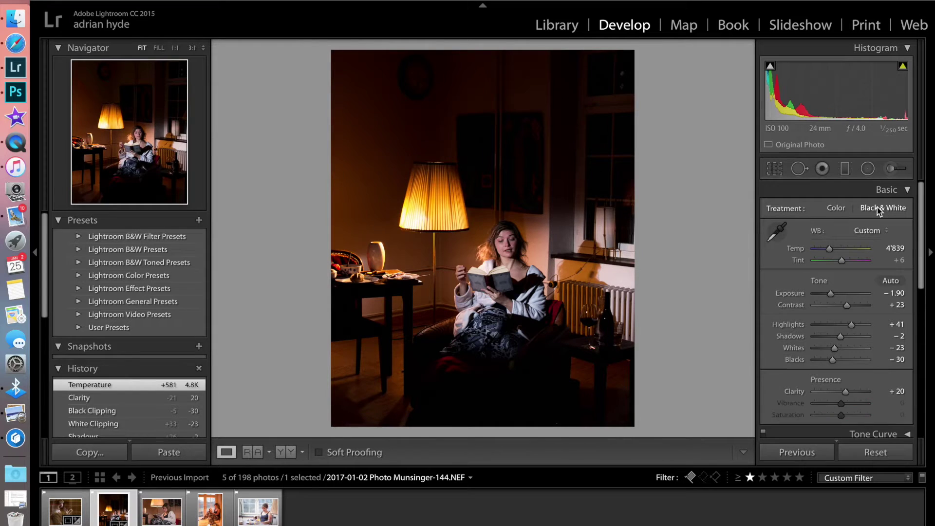
left_click(836, 208)
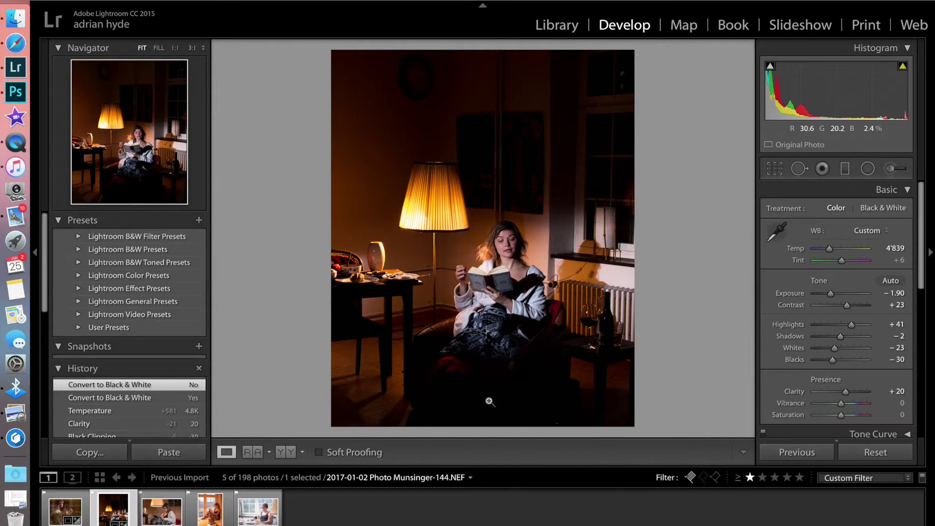
Brighten the lower part of the photo with a graduated filter from the bottom edge to the woman's head, at Exposure 1.97
left_click(844, 169)
left_click_drag(483, 429, 496, 231)
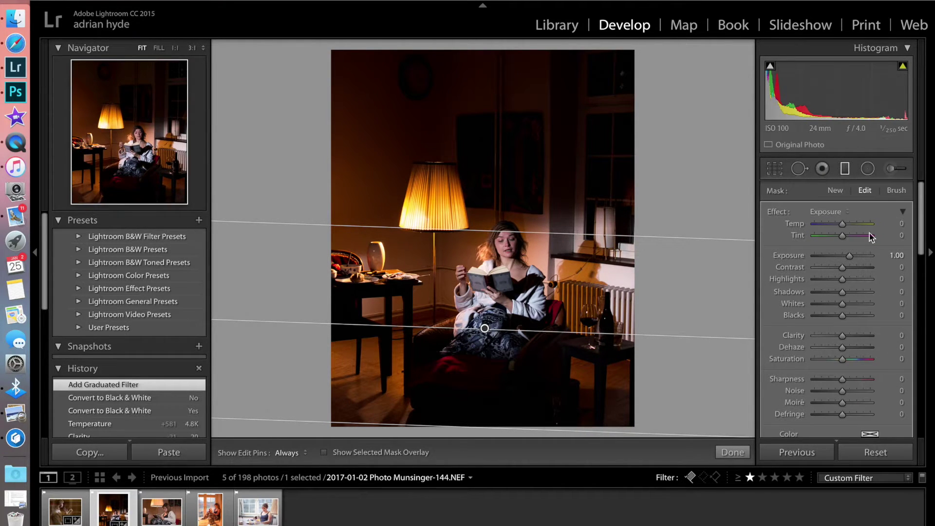
double_click(849, 256)
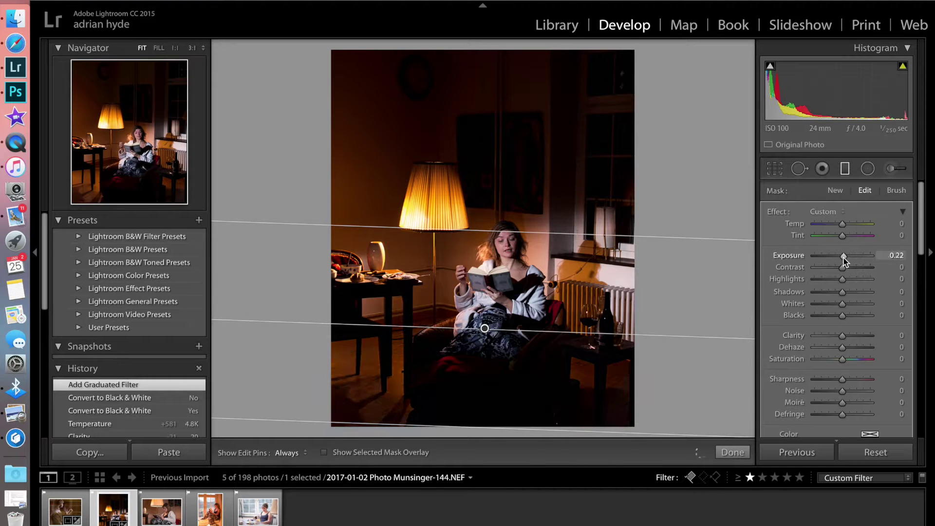
left_click_drag(856, 256, 863, 254)
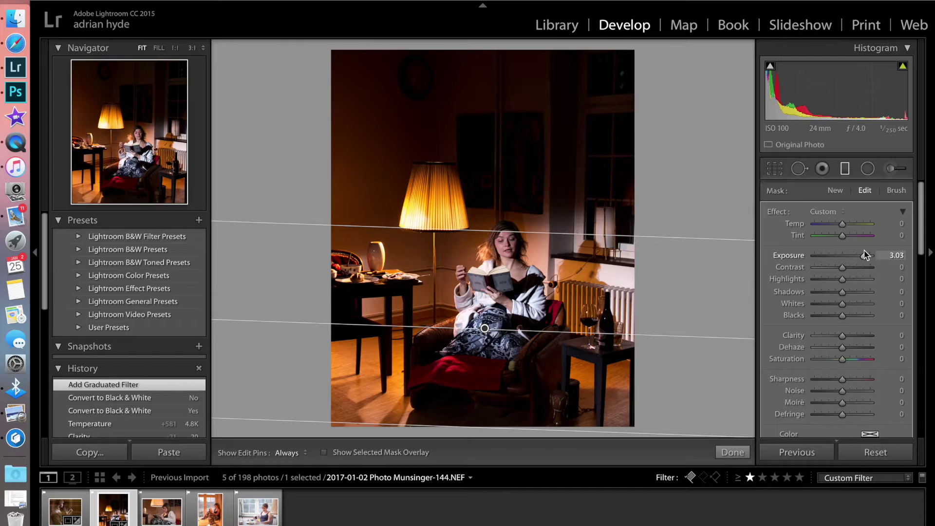
left_click_drag(860, 251, 857, 253)
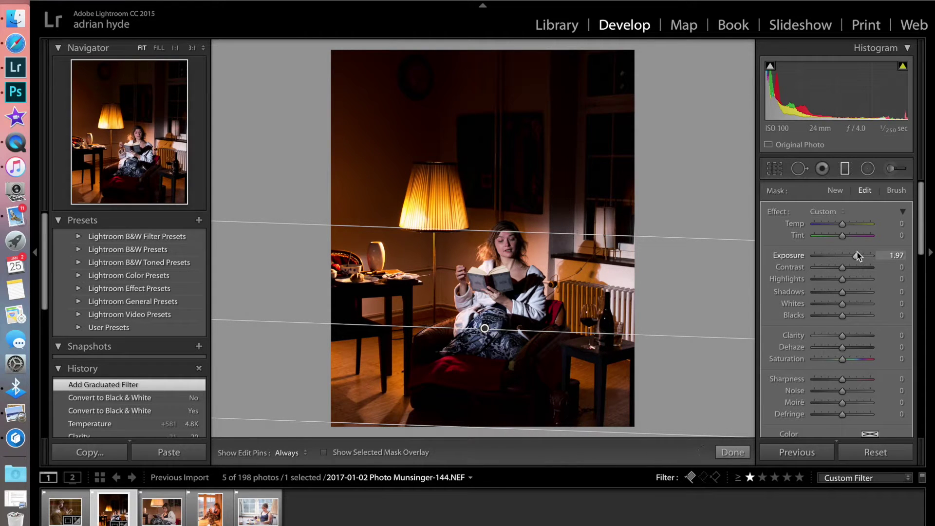
left_click(736, 453)
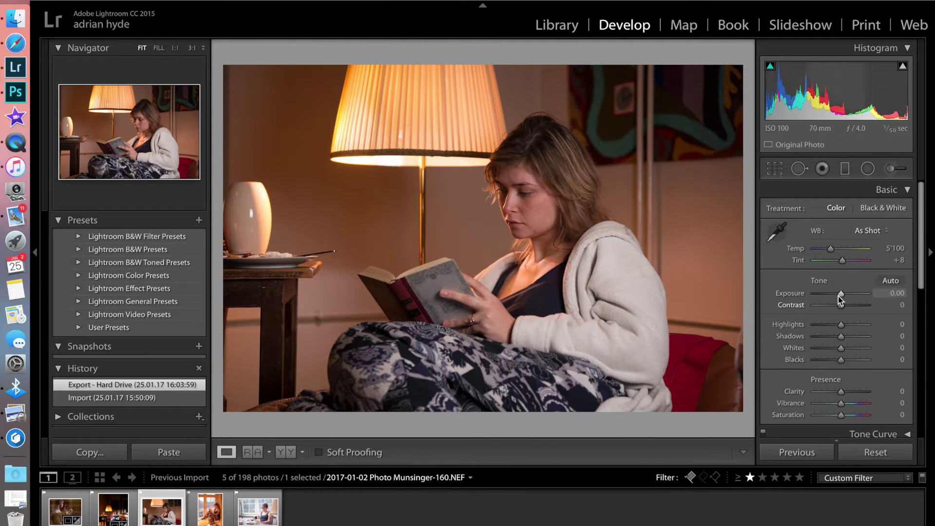
Set photo 160 to Exposure +0.30, Contrast +39, Highlights -18, Whites -5, Blacks -15 and Clarity +15, and preview the Black & White treatment
left_click_drag(842, 294, 833, 360)
left_click_drag(848, 391, 845, 394)
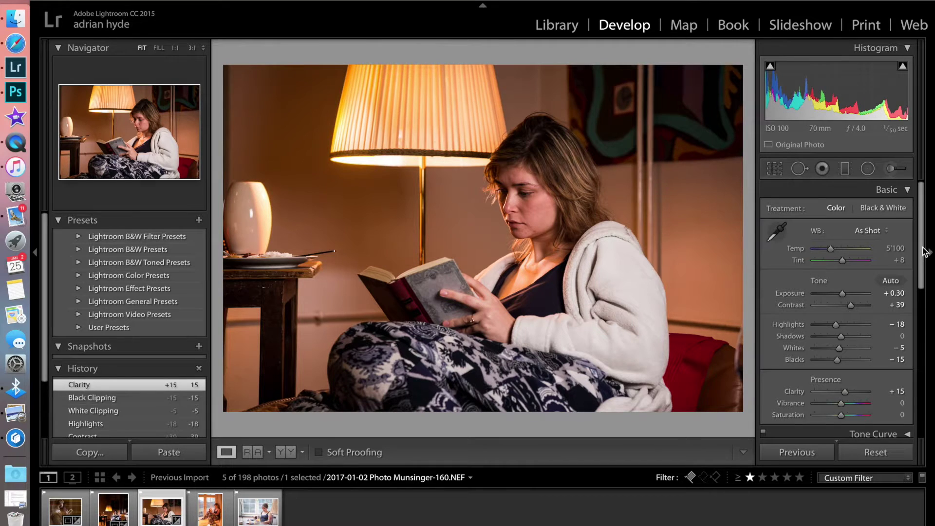
left_click(879, 208)
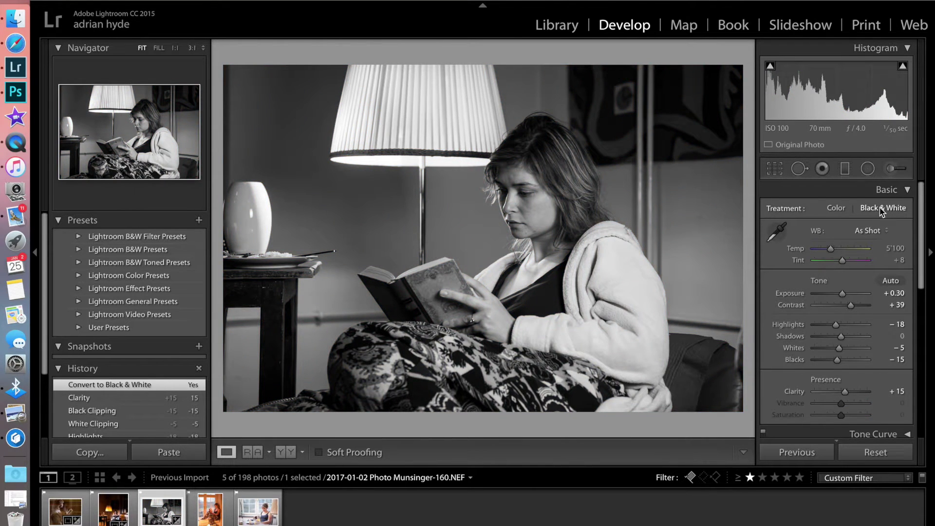
left_click(840, 209)
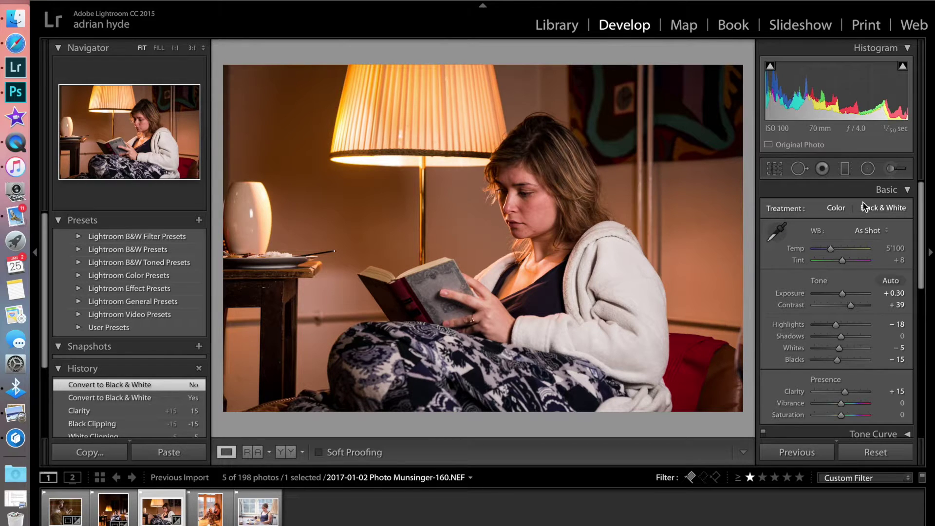
Try brightening the front edge of the woman's face with an adjustment brush at Exposure 2.24, and delete that adjustment
left_click(893, 168)
left_click_drag(500, 190, 504, 196)
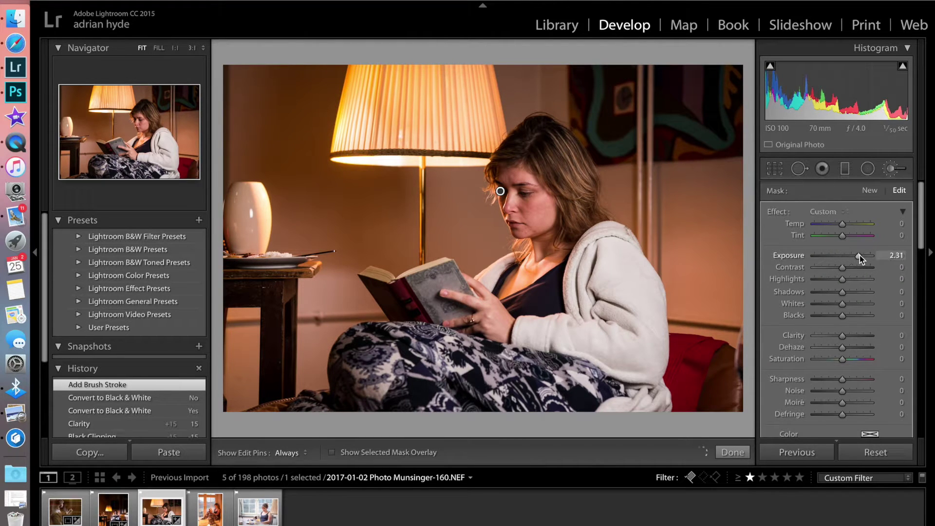
left_click_drag(859, 255, 857, 255)
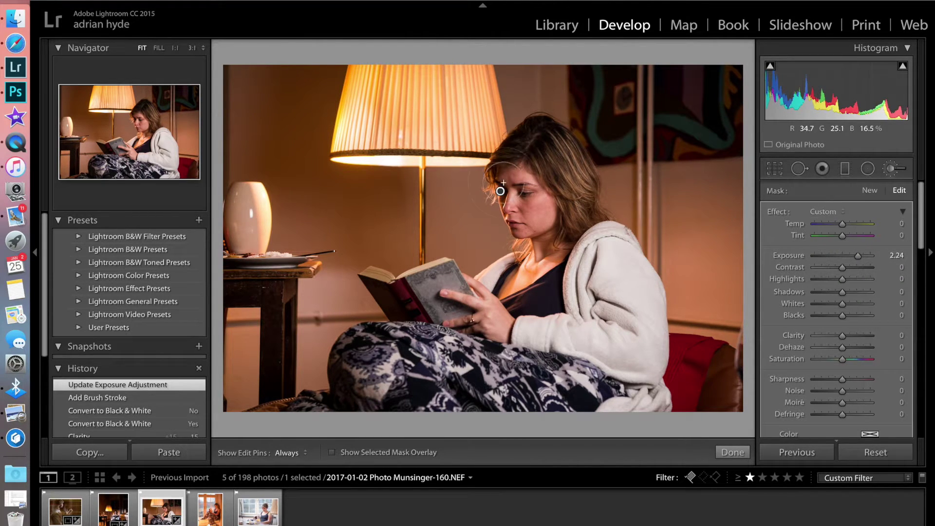
left_click_drag(500, 194, 501, 195)
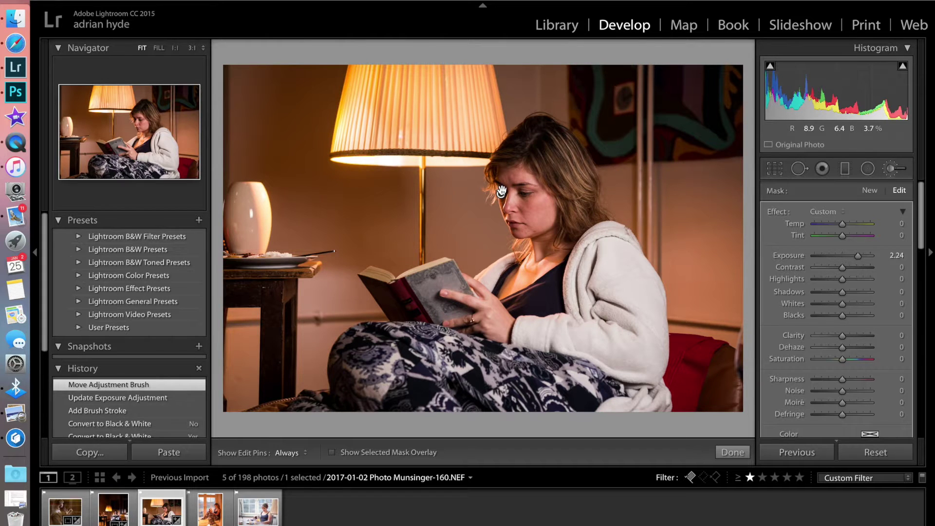
key("Delete")
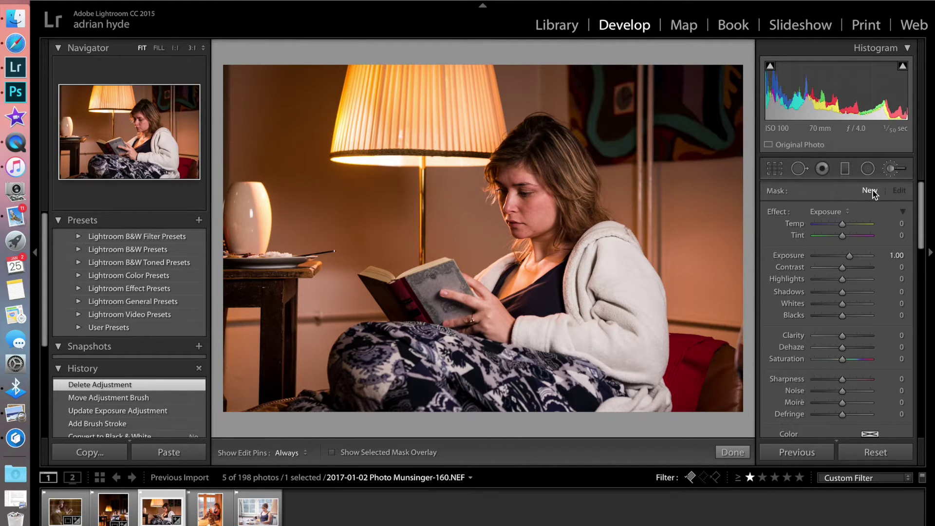
Brush over the woman's dark hair and the front of her face at Exposure 2.41, and move on to the window-seat photo
left_click_drag(530, 146, 533, 146)
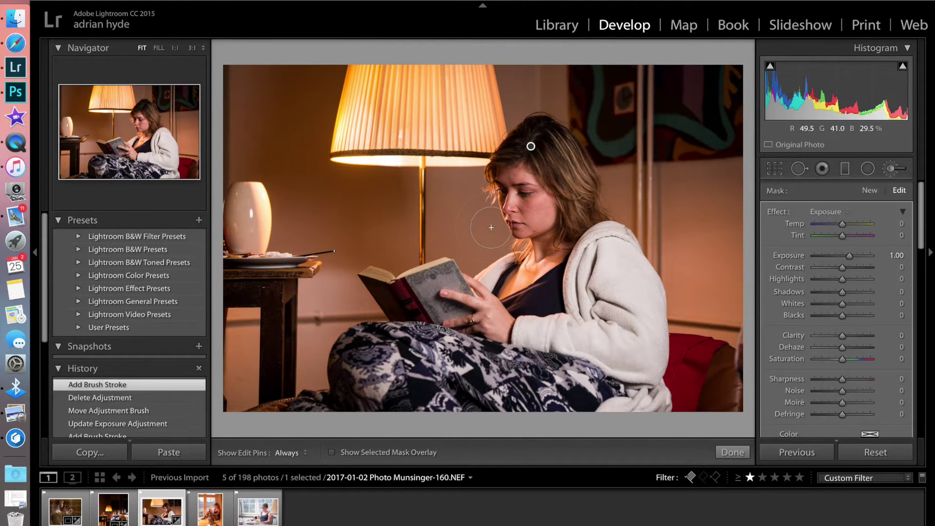
key("h")
mouse_move(502, 186)
left_mouse_down()
mouse_move(499, 168)
mouse_move(508, 191)
left_mouse_up()
key("h")
left_click_drag(849, 257, 834, 256)
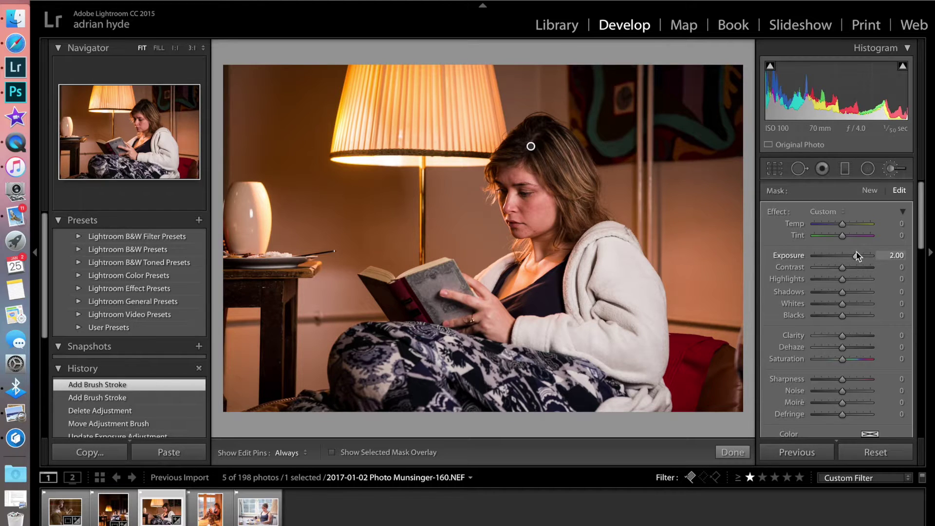
left_click_drag(866, 255, 866, 255)
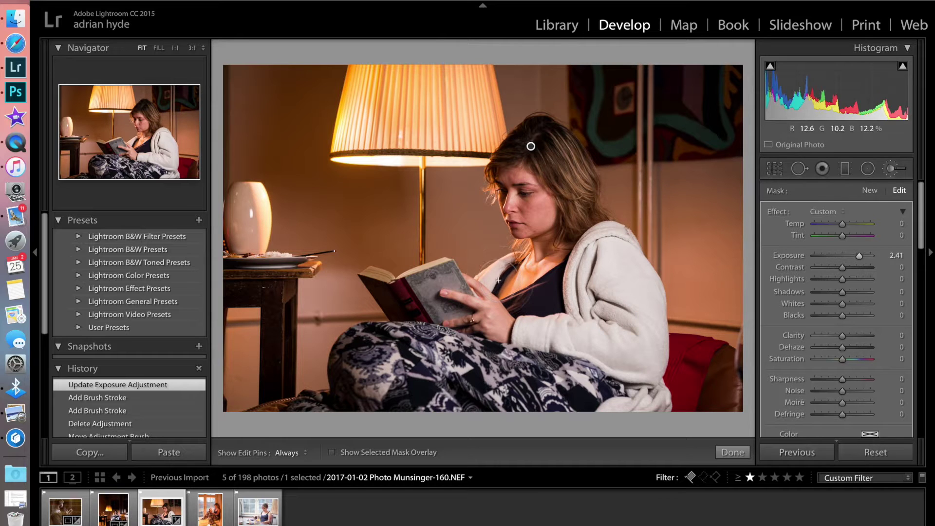
key("Right")
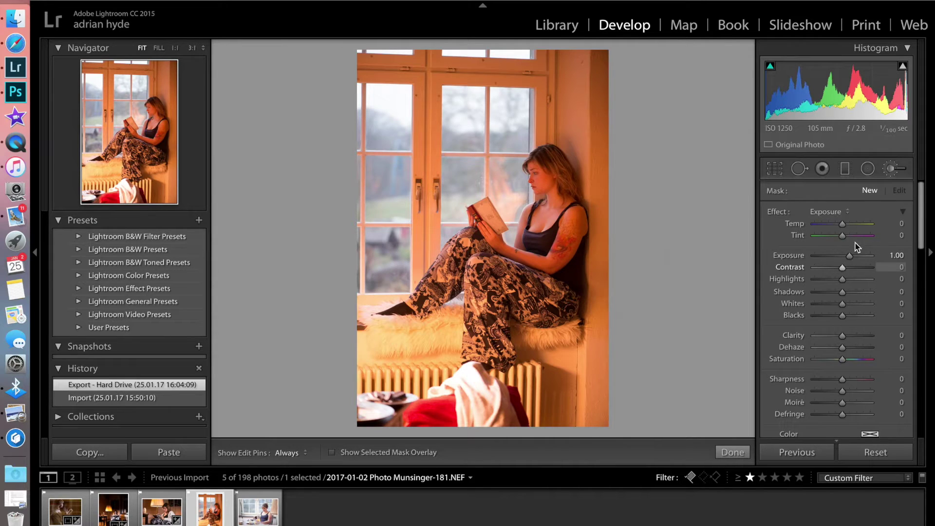
Cool the window-seat photo's white balance to a Temp of 3,758, leaving the adjustment brush with Temp 10
mouse_move(844, 227)
left_mouse_down()
mouse_move(817, 229)
mouse_move(848, 233)
left_mouse_up()
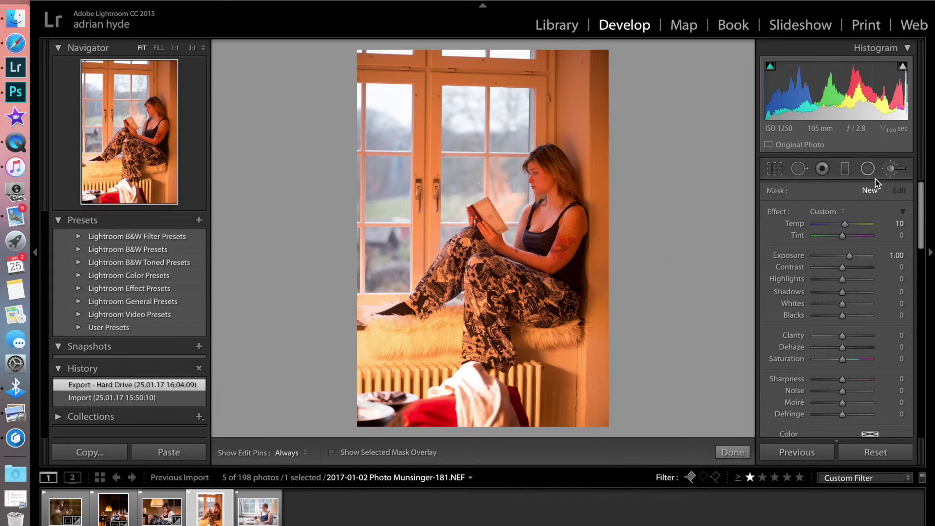
key("k")
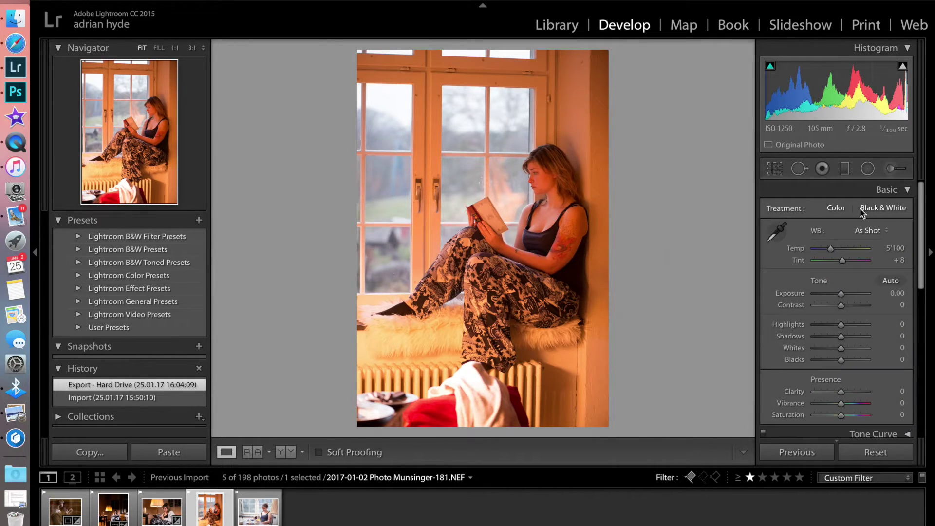
left_click(831, 250)
left_click_drag(831, 251, 826, 251)
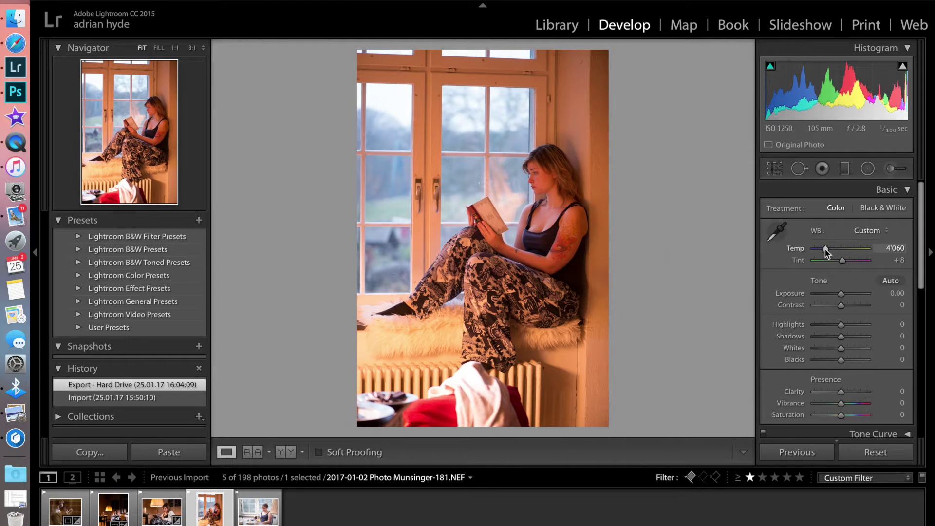
left_click_drag(826, 251, 826, 251)
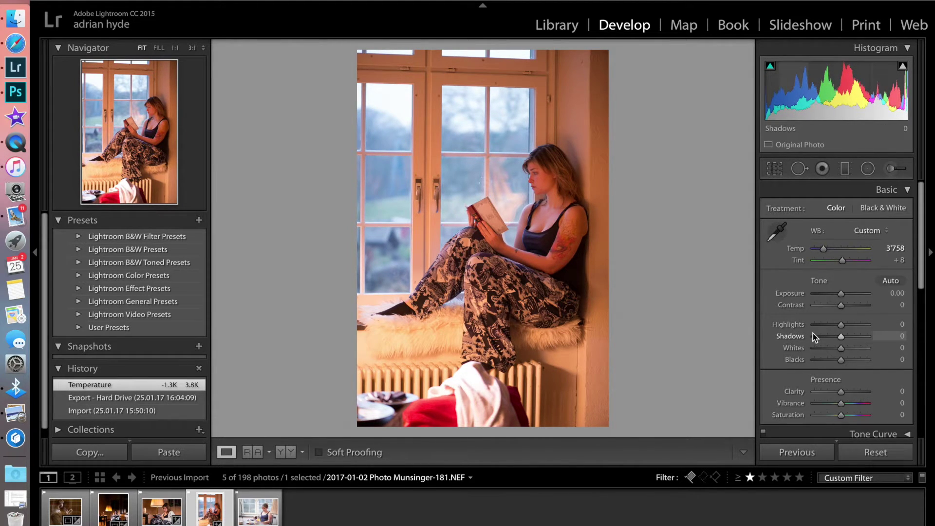
Crop the window-seat photo slightly at its upper-left corner and straighten it to an angle of 0.10
key("r")
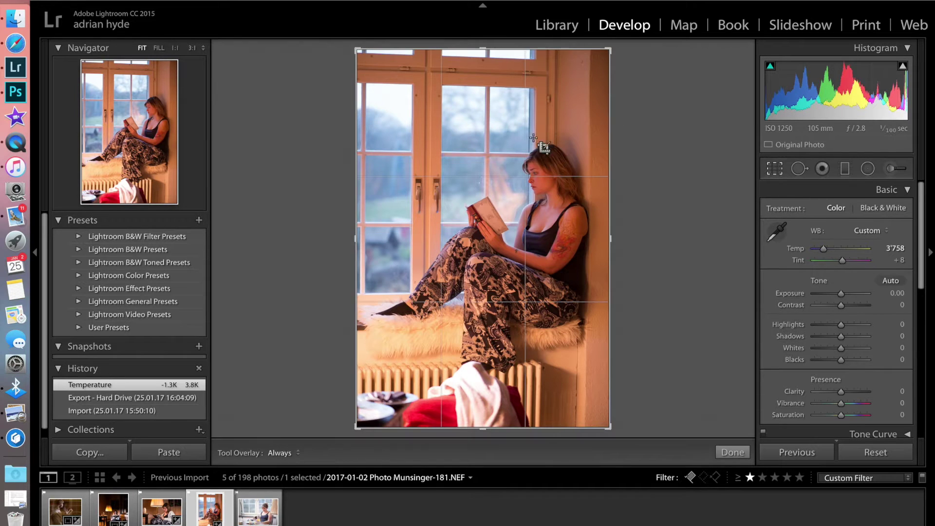
left_click_drag(355, 49, 363, 52)
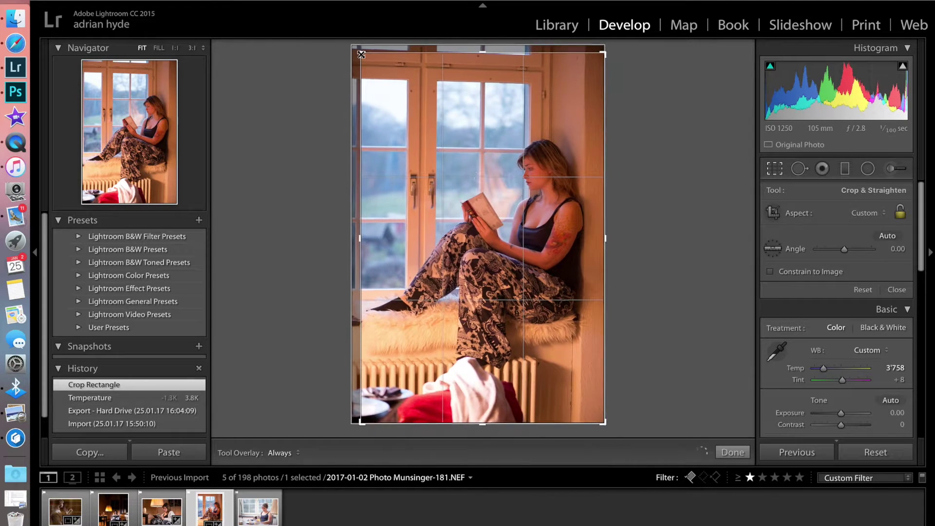
mouse_move(324, 93)
left_mouse_down()
mouse_move(320, 101)
mouse_move(320, 93)
left_mouse_up()
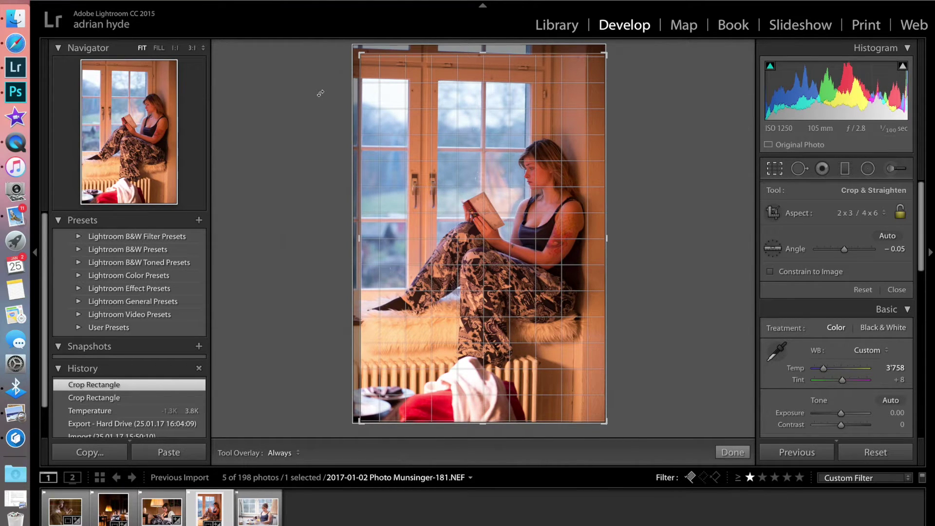
left_click_drag(321, 93, 353, 101)
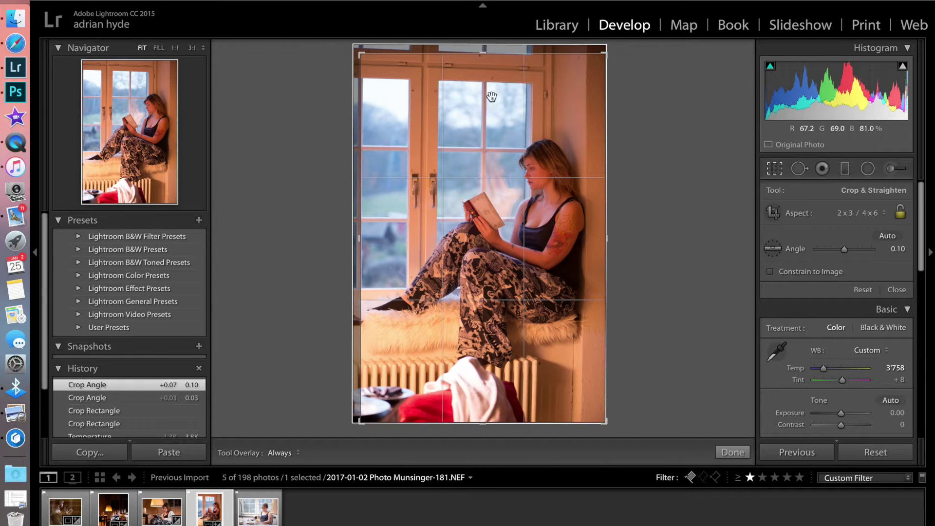
key("r")
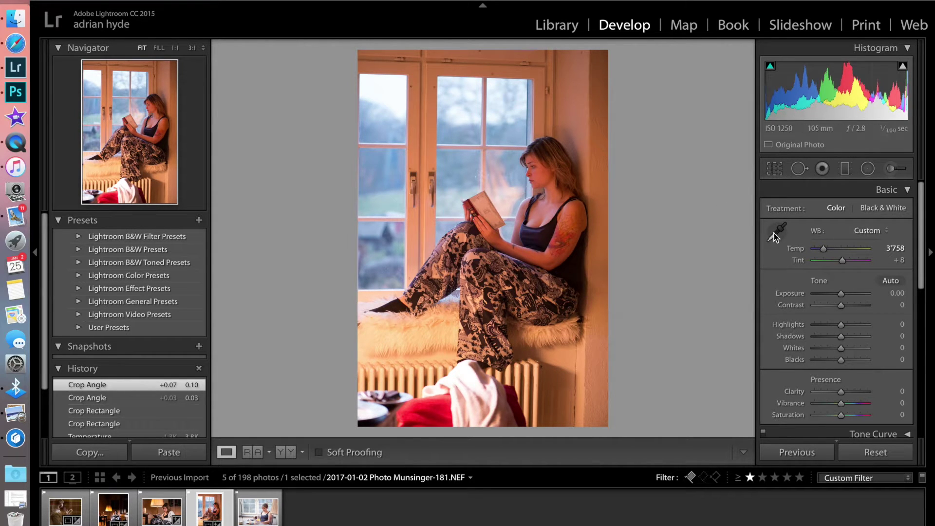
Set the window-seat photo to Exposure -0.75, Contrast +11, Highlights +38, Shadows +37, Whites +21, Blacks +14 and Clarity +12
left_click_drag(837, 296, 836, 296)
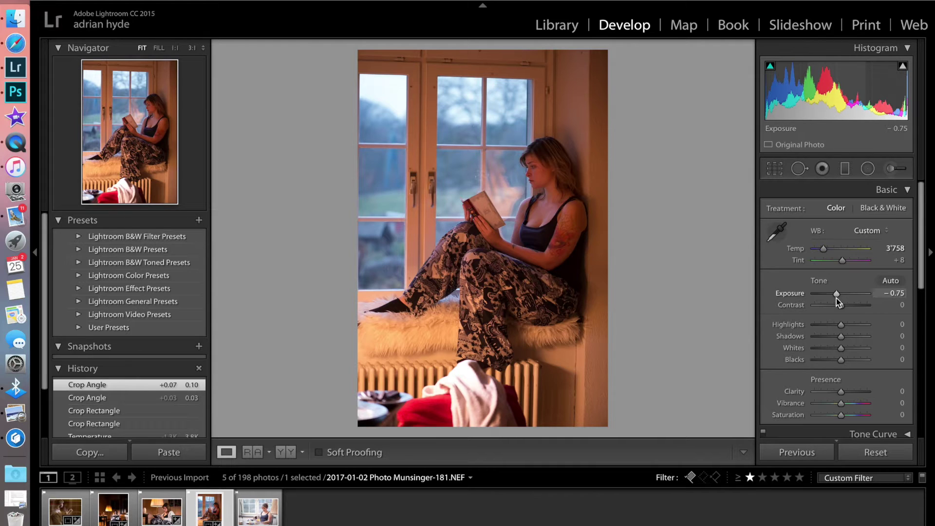
left_click_drag(837, 303, 844, 388)
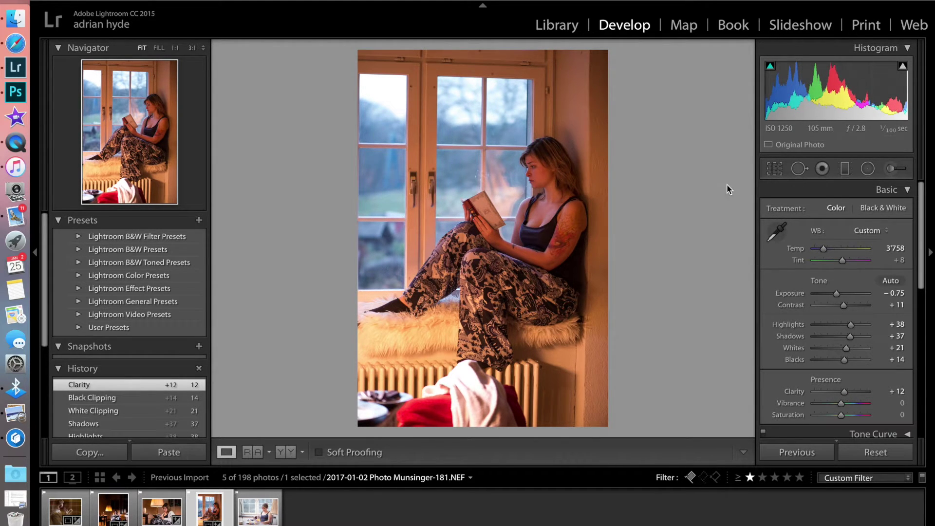
Brighten the woman's head in the window-seat photo with an adjustment brush at Exposure 3.03
key("k")
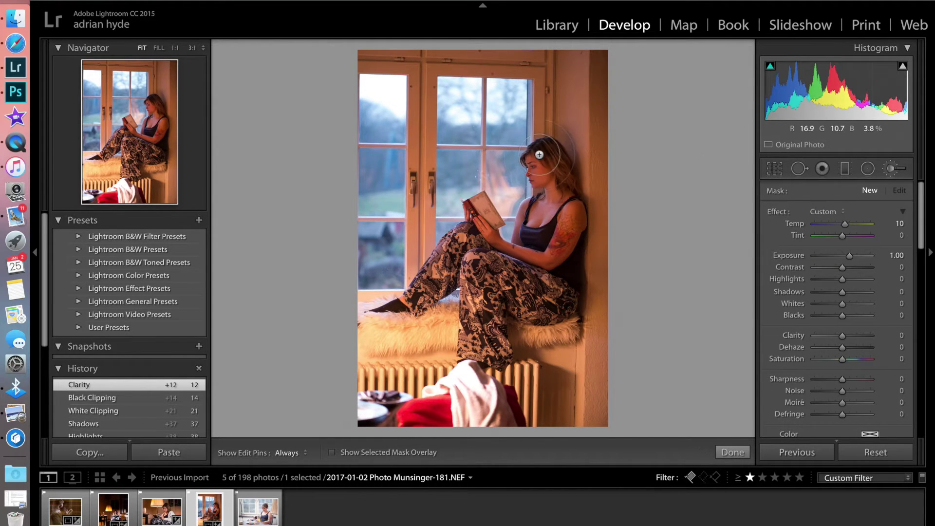
key("h")
mouse_move(541, 250)
left_mouse_down()
mouse_move(548, 262)
mouse_move(521, 266)
left_mouse_up()
key("h")
mouse_move(850, 257)
left_mouse_down()
mouse_move(837, 261)
mouse_move(865, 262)
left_mouse_up()
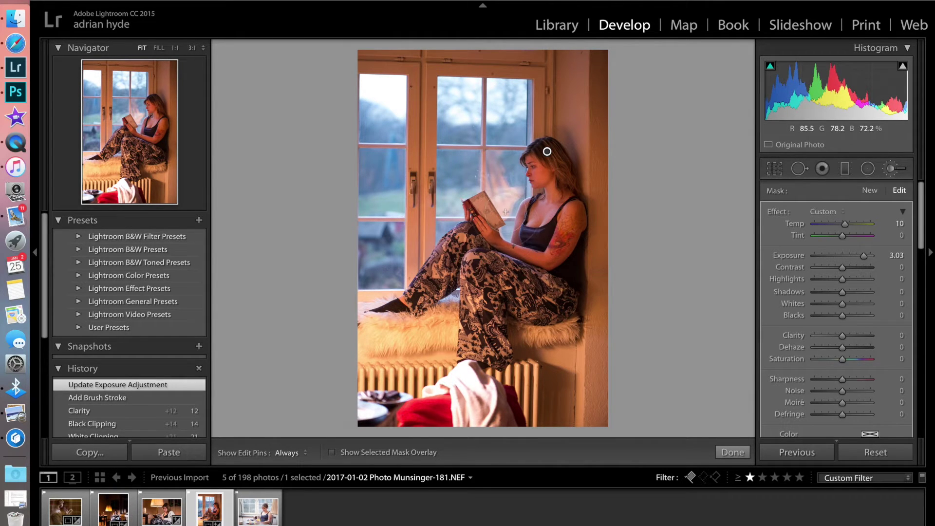
Move on to photo 198 at the breakfast table, crop it slightly at the upper-left corner and straighten it to 0.04
key("Right")
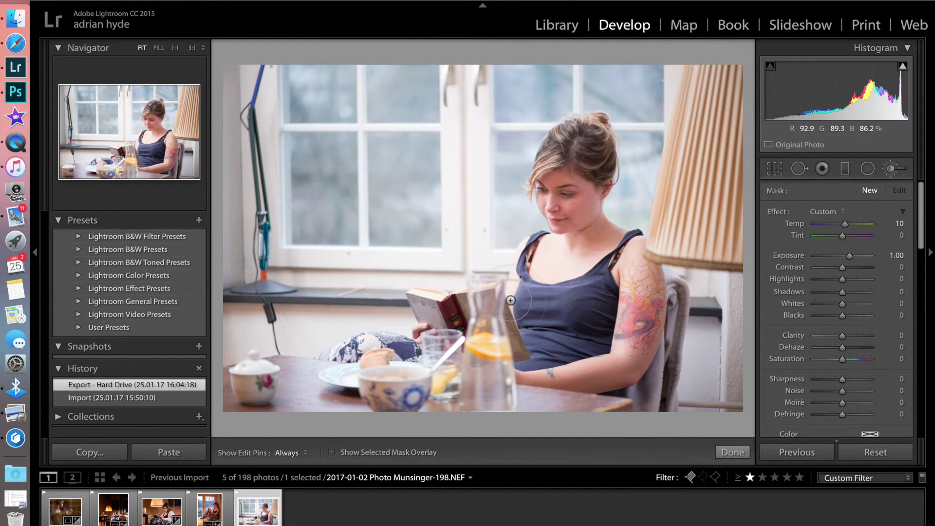
key("r")
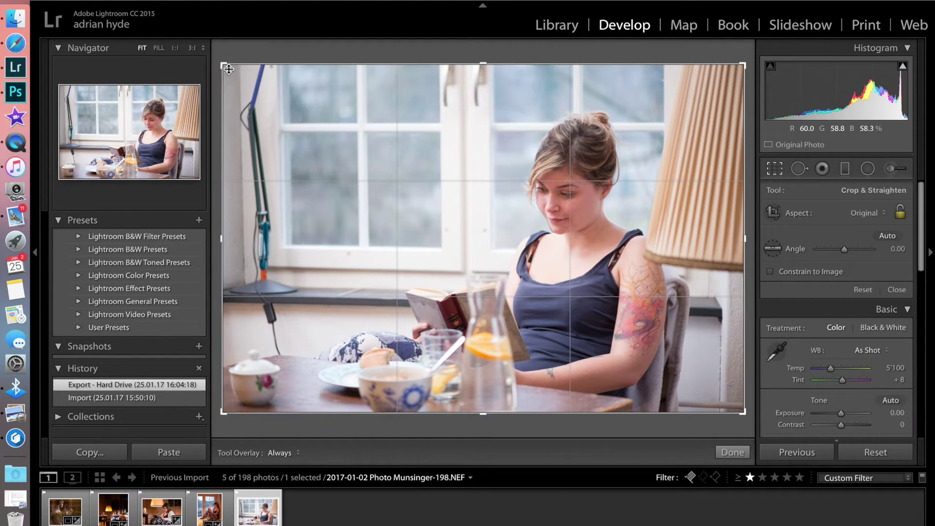
left_click_drag(222, 65, 220, 70)
left_click_drag(216, 71, 215, 71)
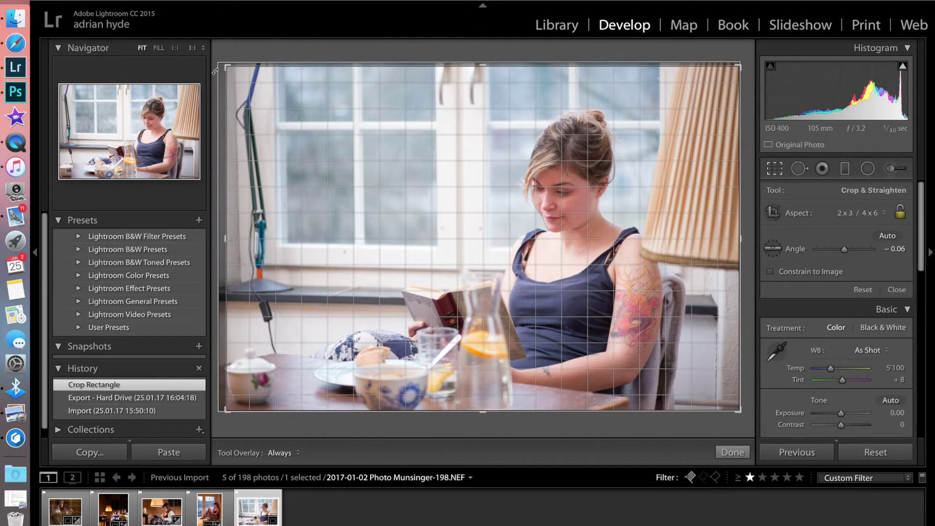
left_click_drag(215, 72, 215, 70)
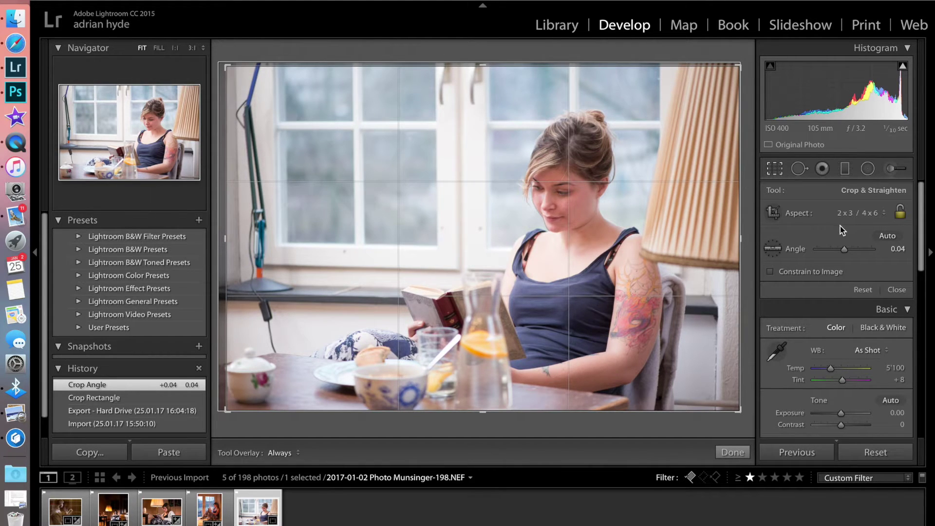
key("r")
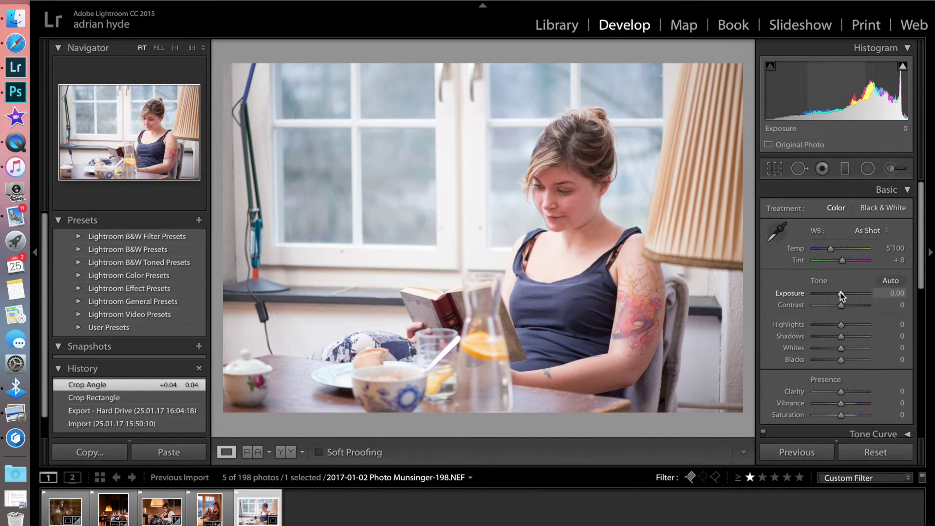
Set photo 198 to Contrast +20, Highlights +2, Shadows -22, Whites -19, Blacks -28 and Clarity +10
left_click_drag(838, 294, 840, 294)
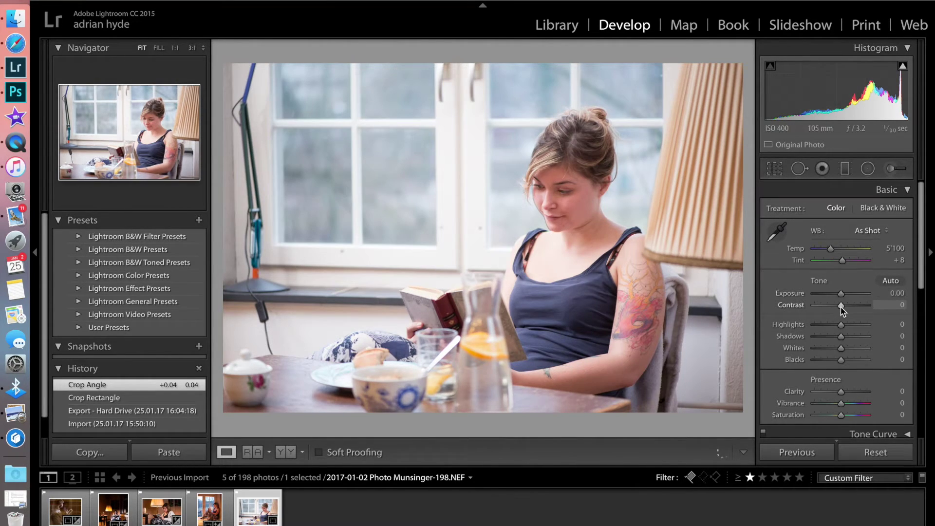
left_click_drag(838, 306, 837, 368)
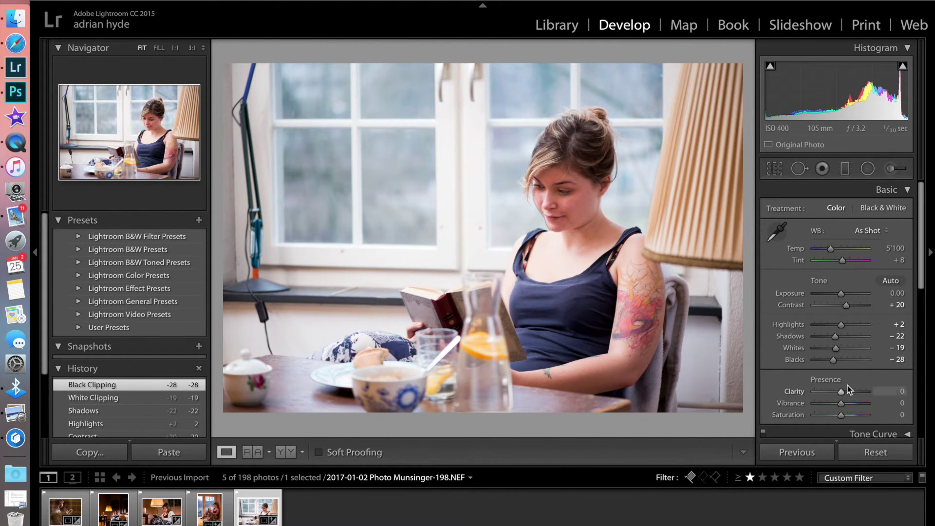
left_click_drag(843, 394, 843, 394)
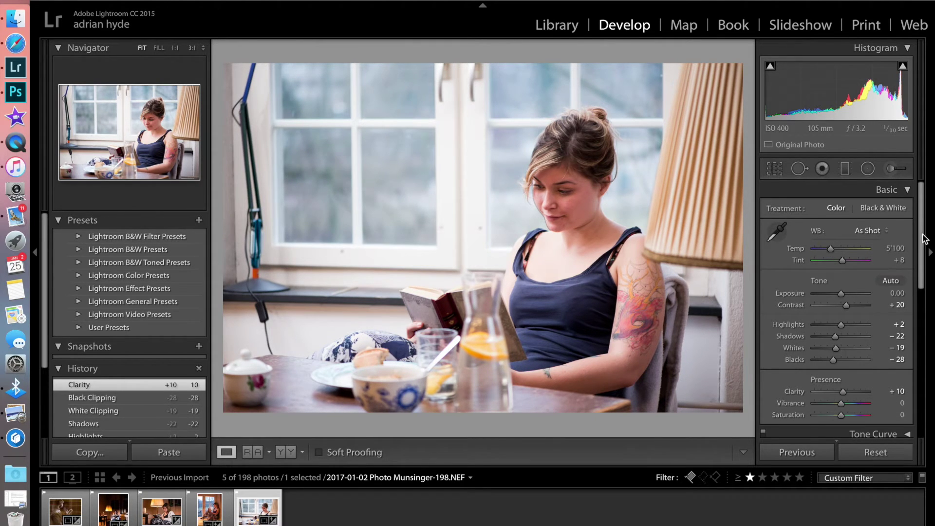
left_click_drag(923, 241, 929, 317)
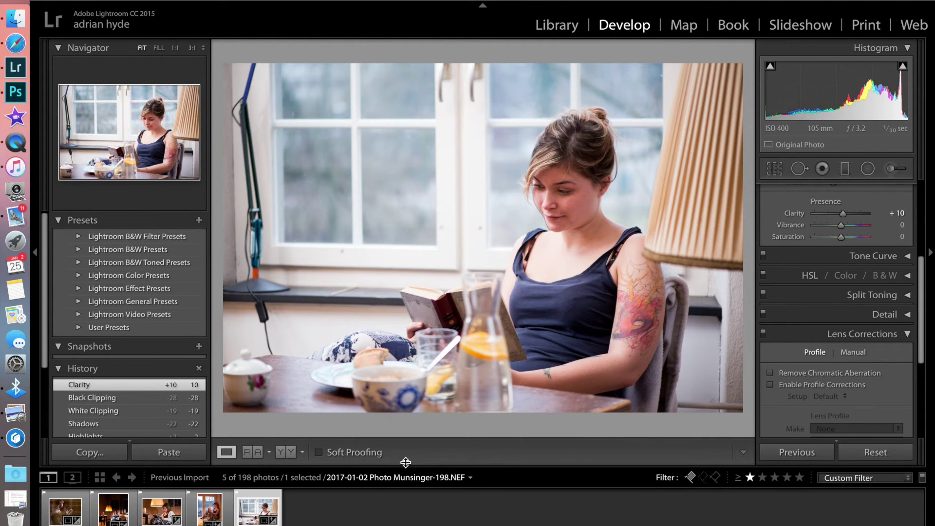
Return to the Library grid and select all five one-star photos, starting from the first
key("g")
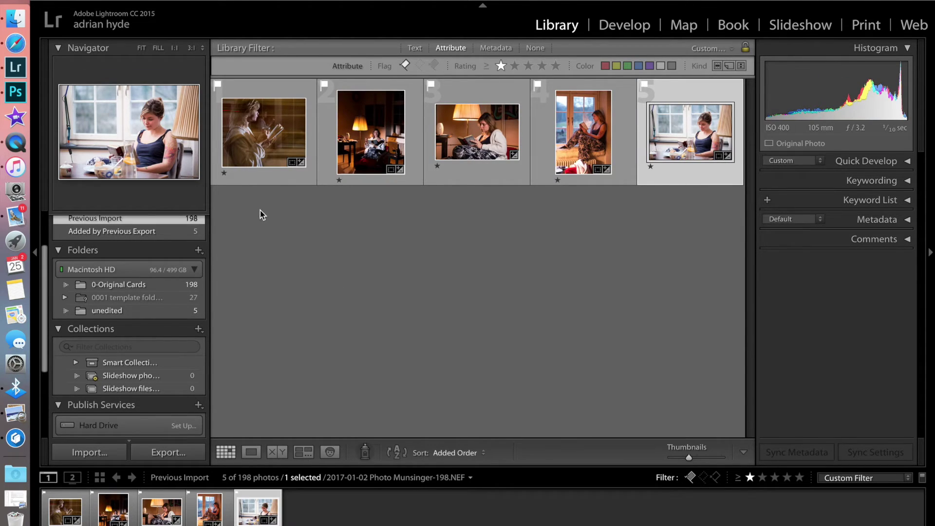
left_click(251, 214)
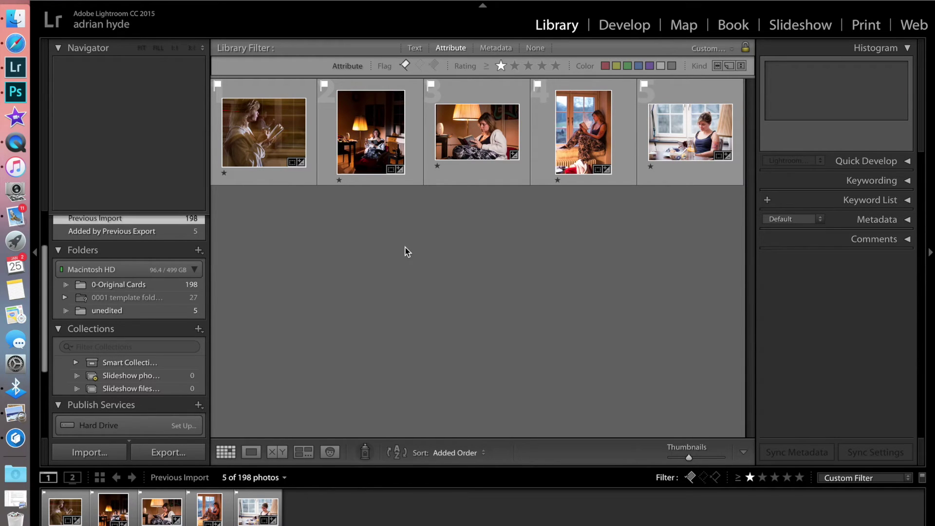
left_click(258, 177)
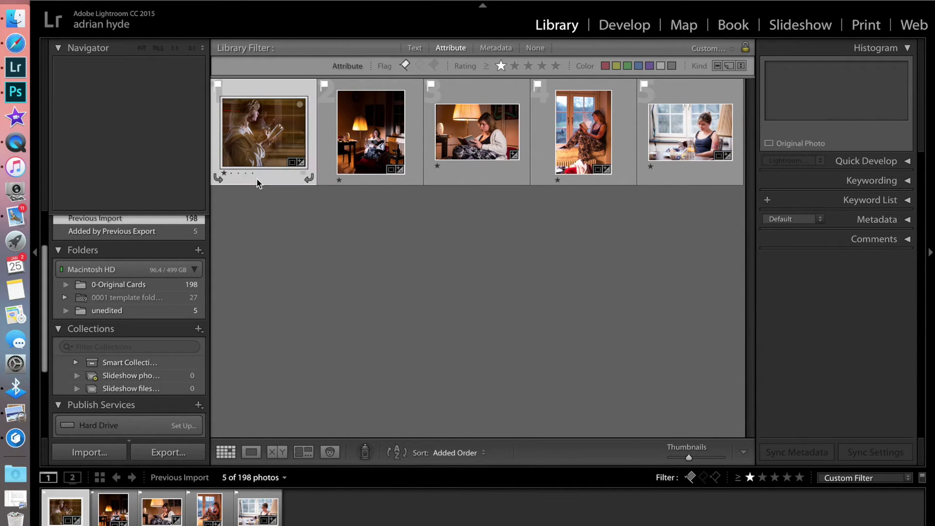
key("shift+Right")
key("shift+Right")
key("shift+Right")
key("shift+Right")
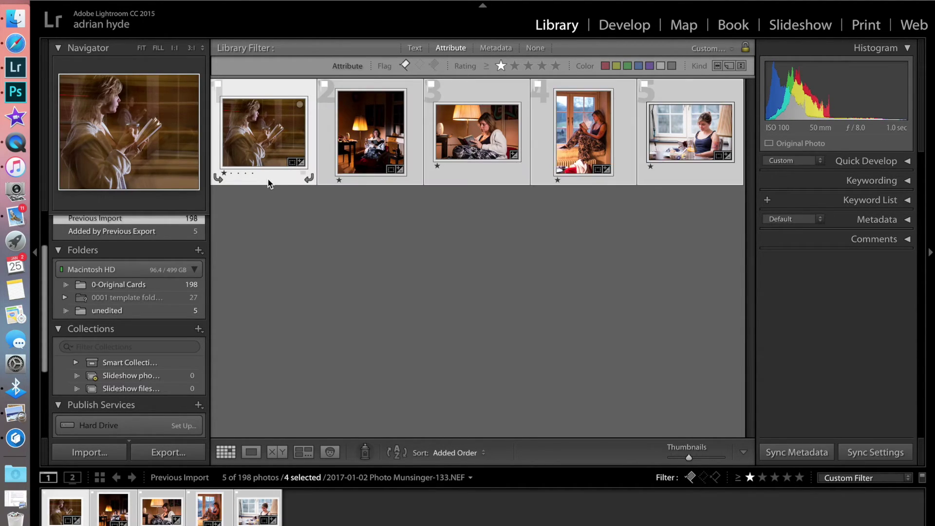
Export the five selected photos to the hard drive in a subfolder of the JPEG proof folder named "edited"
left_click(167, 454)
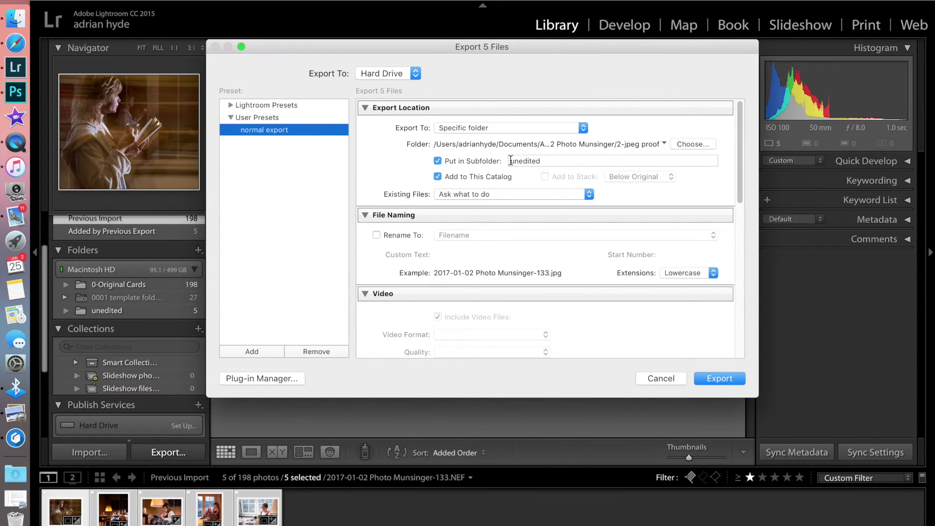
left_click(546, 160)
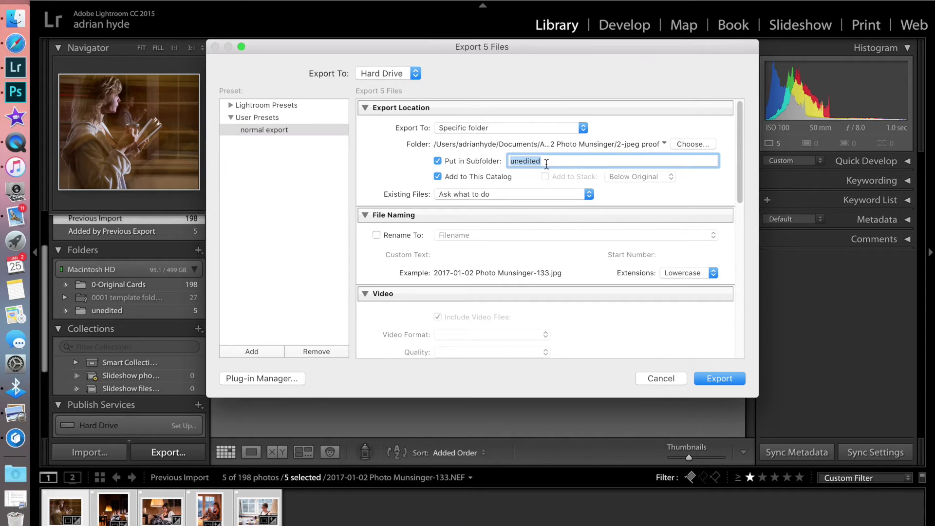
type("e")
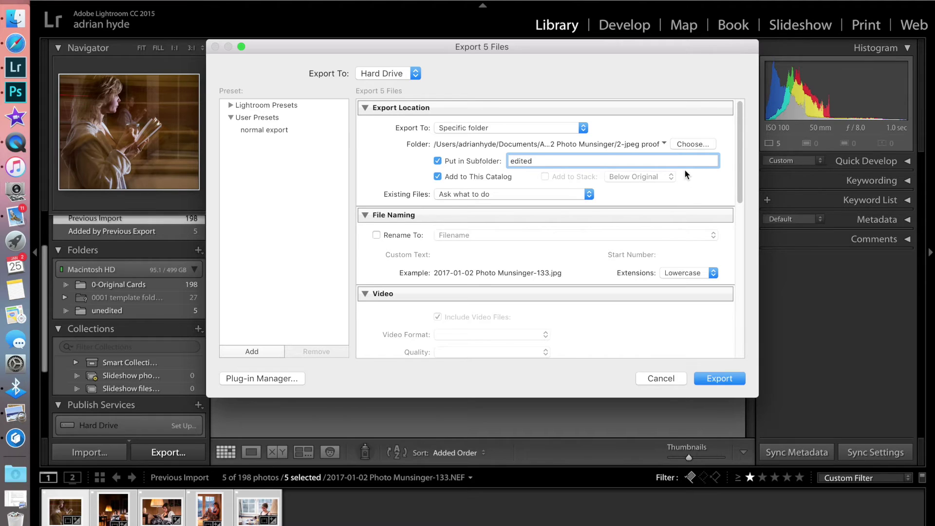
left_click_drag(739, 161, 763, 319)
left_click(721, 382)
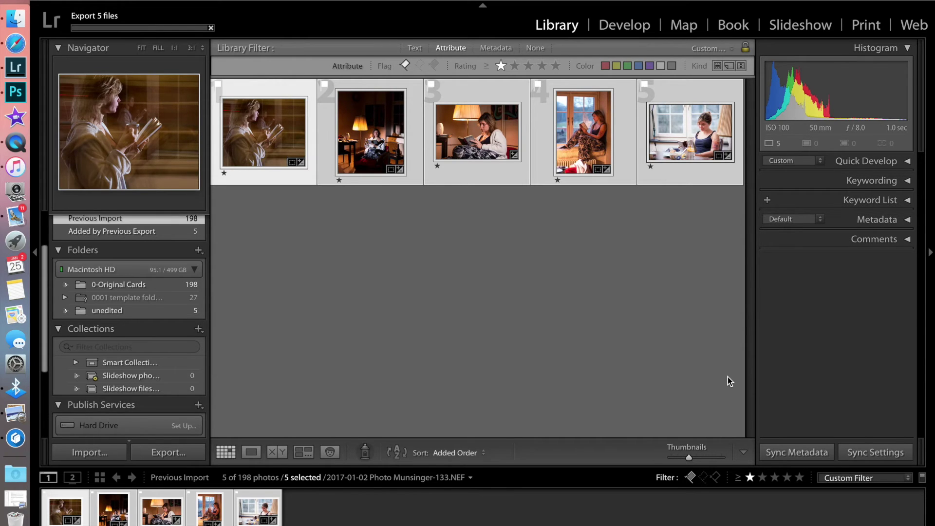
left_click(800, 25)
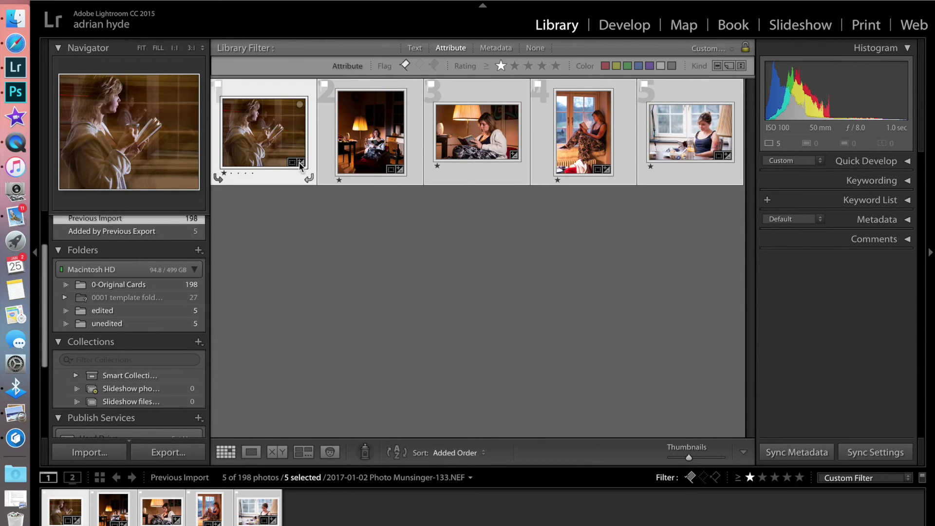
Open the first edited photo in Loupe view and look through the edited photos one by one
left_click(271, 184)
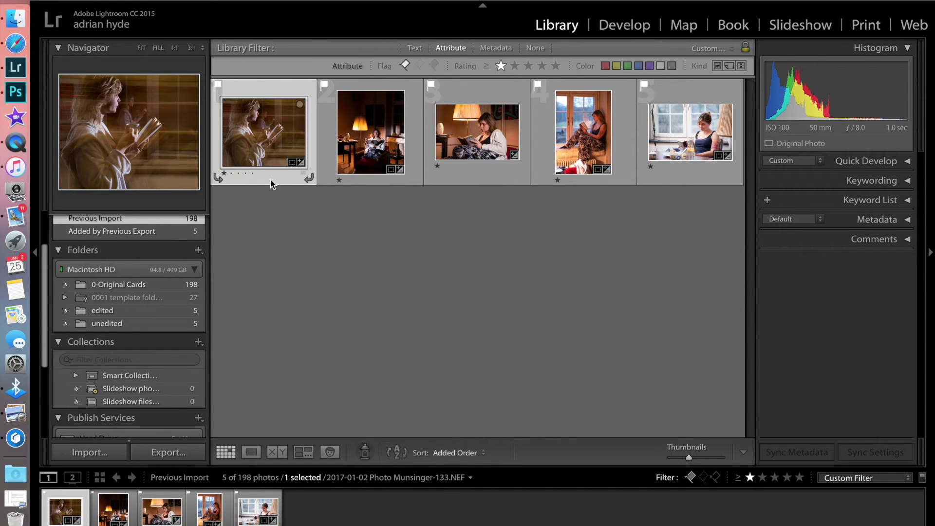
double_click(271, 184)
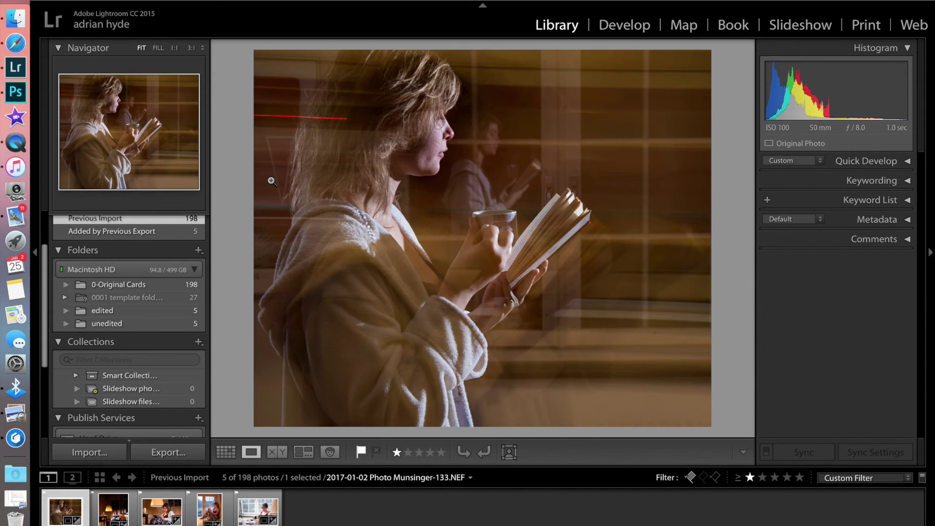
key("Right")
key("Right")
key("Right")
key("Right")
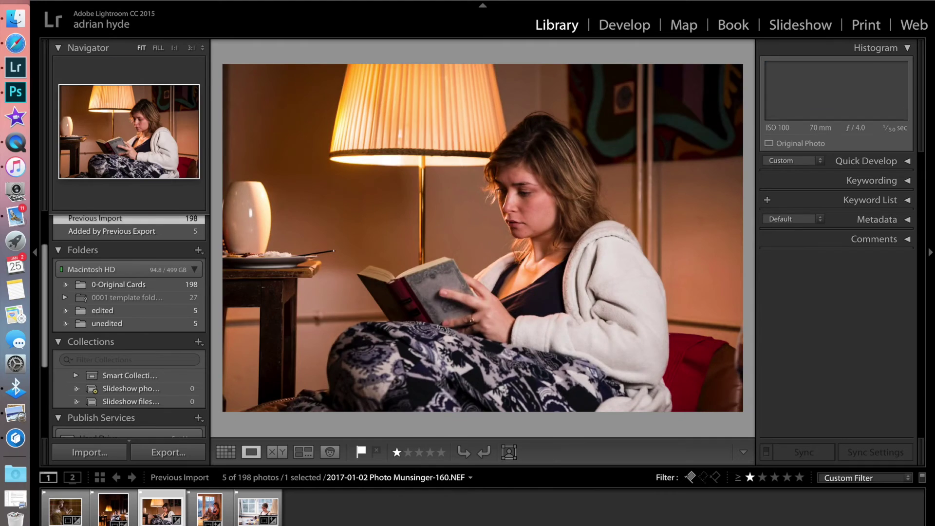